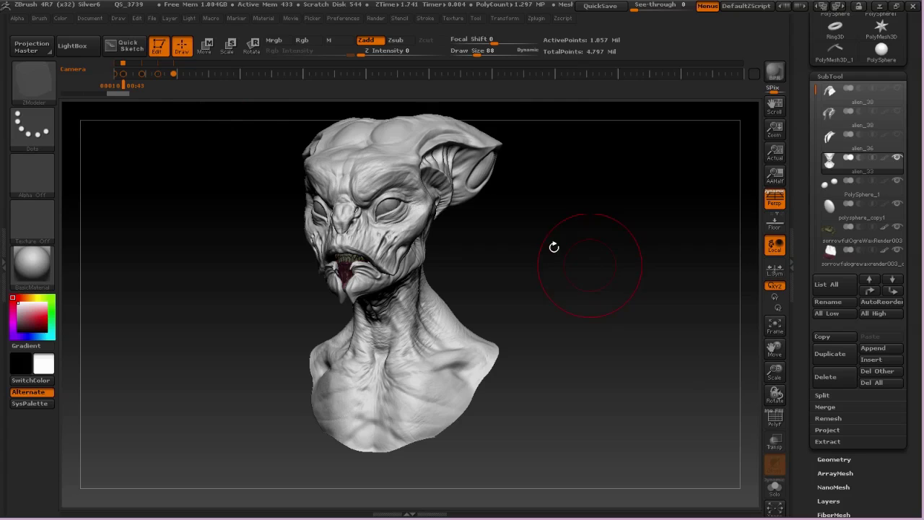
# Duplicate the alien_33 bust subtool to get a working copy for the body.
pyautogui.moveTo(592, 244); pyautogui.dragTo(692, 273)
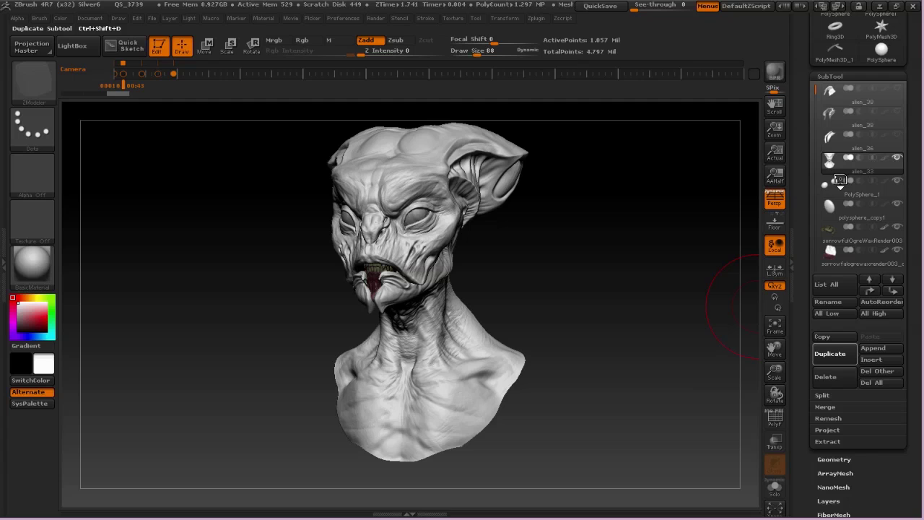
pyautogui.moveTo(839, 180)
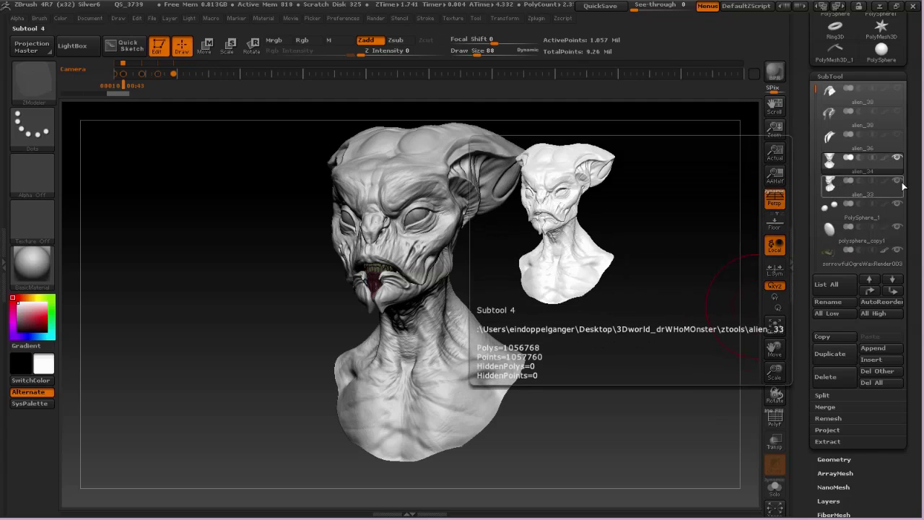
pyautogui.moveTo(717, 241)
pyautogui.mouseDown()
pyautogui.moveTo(589, 233)
pyautogui.moveTo(628, 233)
pyautogui.moveTo(600, 239)
pyautogui.moveTo(599, 261)
pyautogui.moveTo(574, 233)
pyautogui.moveTo(584, 243)
pyautogui.moveTo(568, 311)
pyautogui.mouseUp()
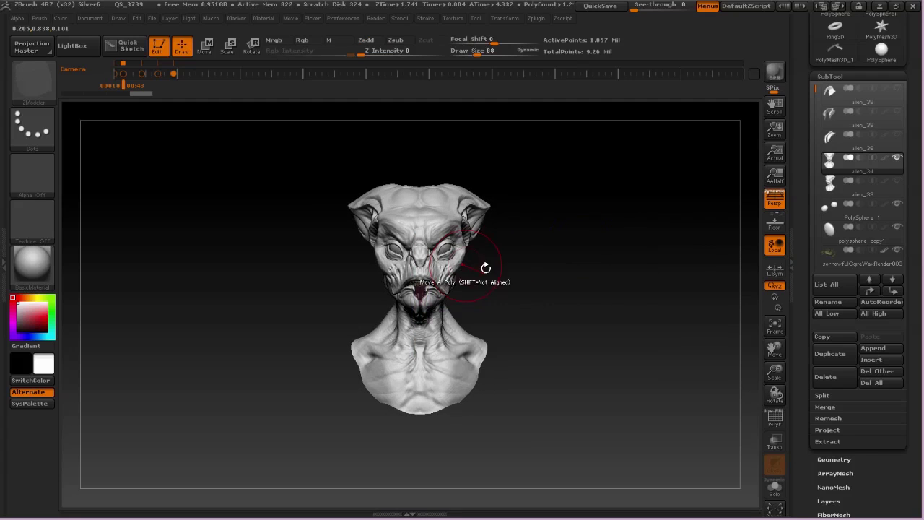
# Convert the duplicated bust to a DynaMesh at resolution 768, with the existing detail projected onto it.
pyautogui.moveTo(804, 311); pyautogui.dragTo(812, 226)
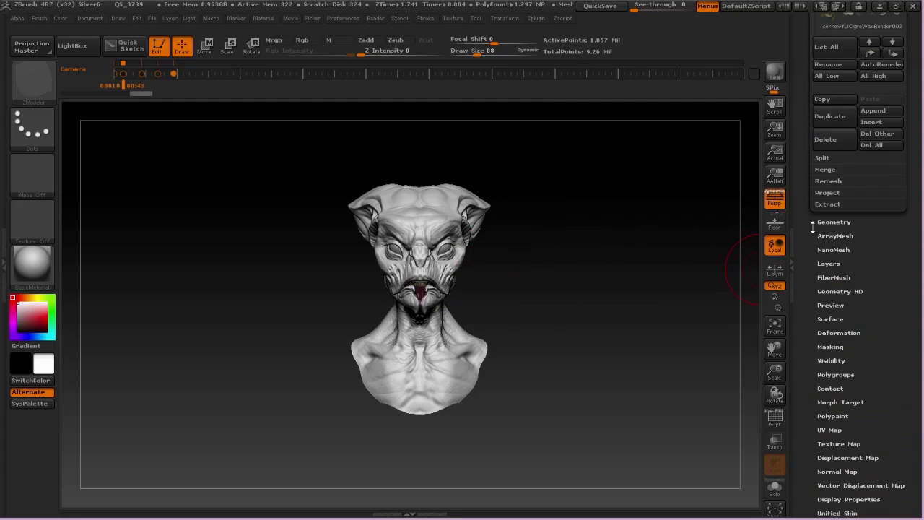
pyautogui.click(833, 221)
pyautogui.click(842, 193)
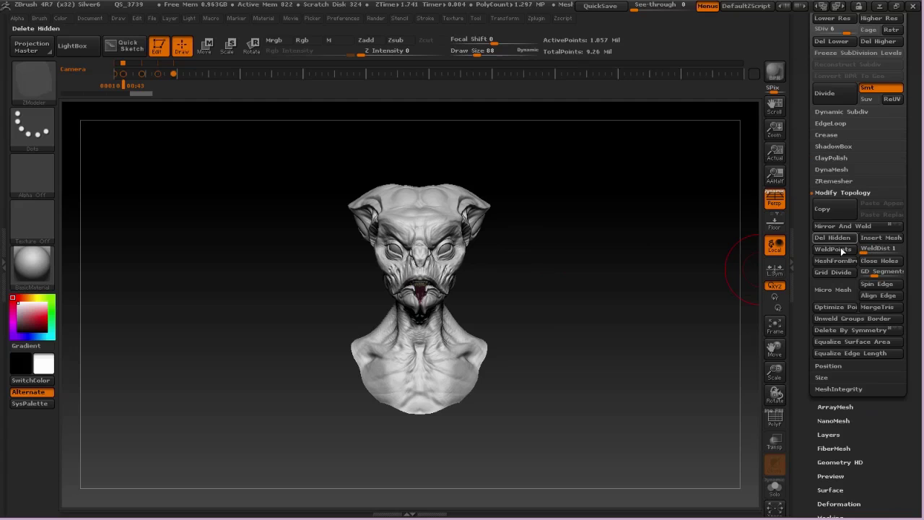
pyautogui.click(831, 170)
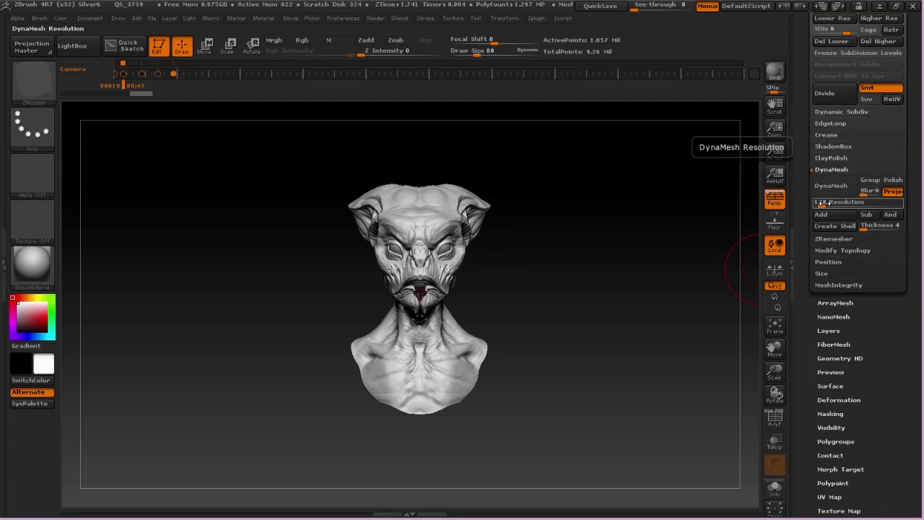
pyautogui.moveTo(826, 204); pyautogui.dragTo(833, 205)
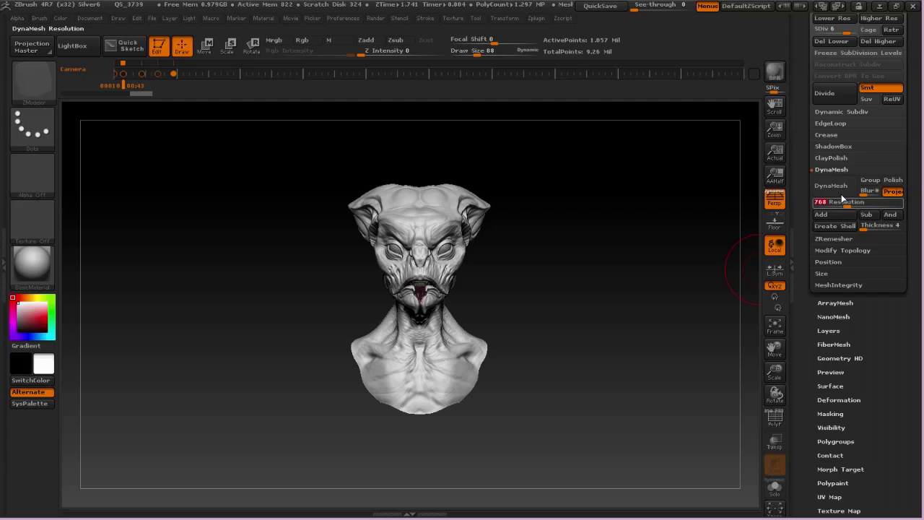
pyautogui.click(830, 185)
pyautogui.click(699, 212)
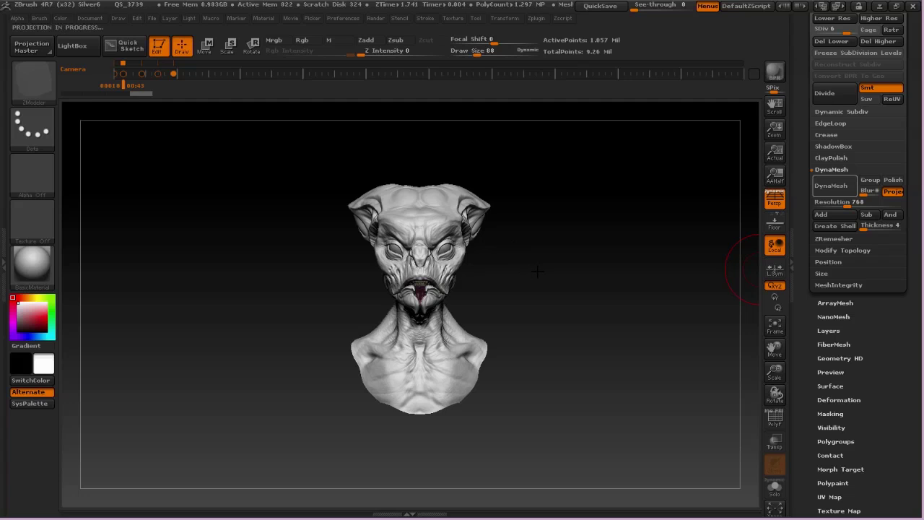
# Insert a full arm mesh beside the bust's open shoulder using the IMM BParts brush.
pyautogui.moveTo(549, 268); pyautogui.dragTo(545, 269)
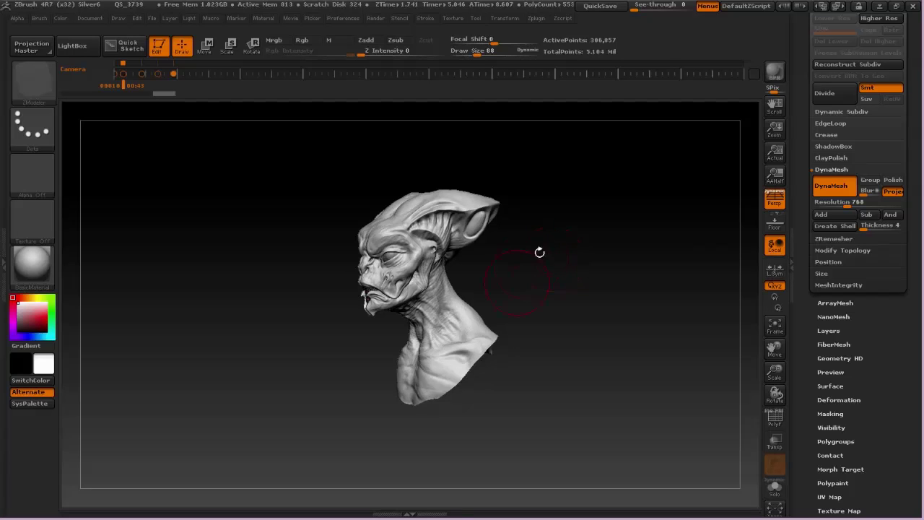
pyautogui.moveTo(539, 252)
pyautogui.mouseDown()
pyautogui.moveTo(511, 234)
pyautogui.moveTo(505, 202)
pyautogui.moveTo(521, 247)
pyautogui.moveTo(537, 218)
pyautogui.moveTo(583, 321)
pyautogui.moveTo(439, 332)
pyautogui.moveTo(550, 223)
pyautogui.moveTo(487, 249)
pyautogui.moveTo(577, 257)
pyautogui.moveTo(527, 209)
pyautogui.moveTo(518, 268)
pyautogui.moveTo(507, 258)
pyautogui.mouseUp()
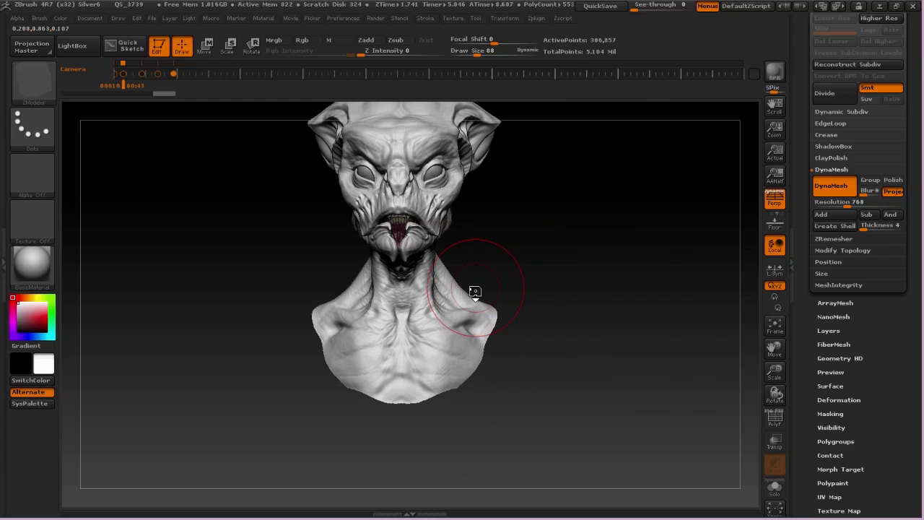
pyautogui.press('b')
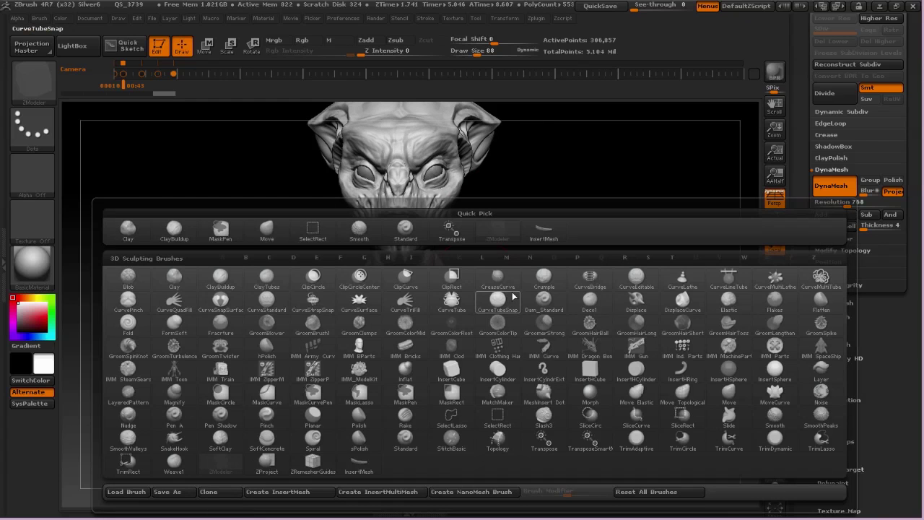
pyautogui.press('i')
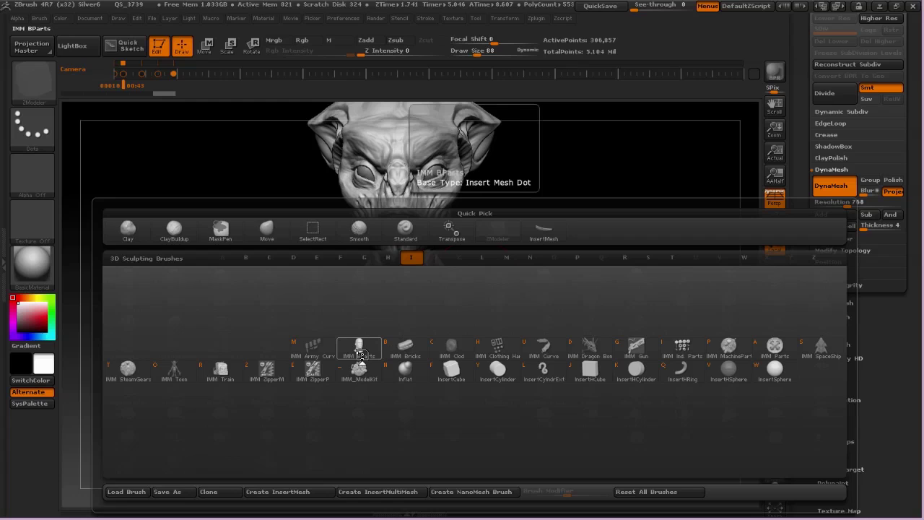
pyautogui.click(361, 352)
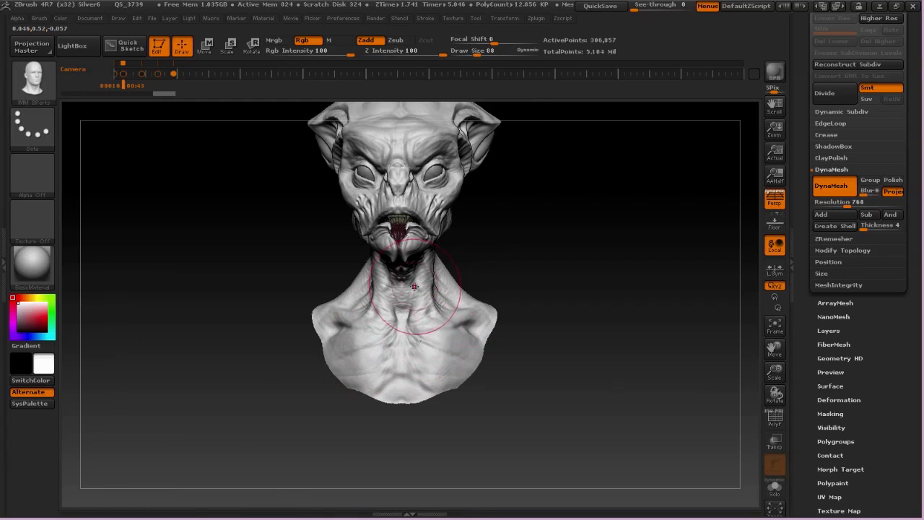
pyautogui.press('space')
pyautogui.press('m')
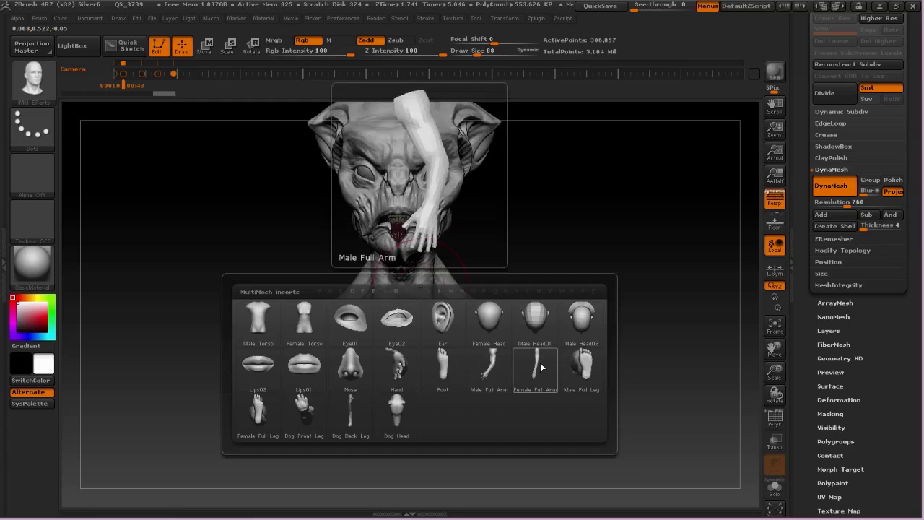
pyautogui.moveTo(557, 290)
pyautogui.mouseDown()
pyautogui.moveTo(477, 288)
pyautogui.moveTo(431, 271)
pyautogui.mouseUp()
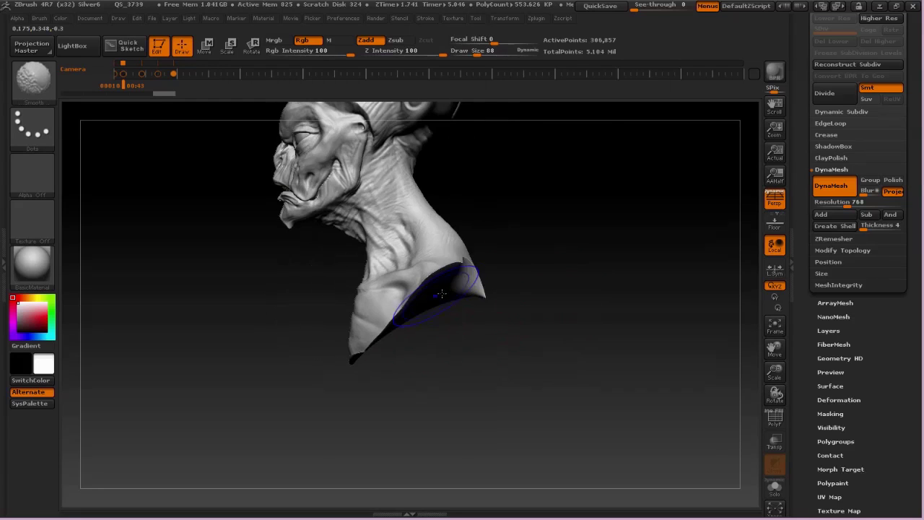
pyautogui.moveTo(462, 314); pyautogui.dragTo(509, 407)
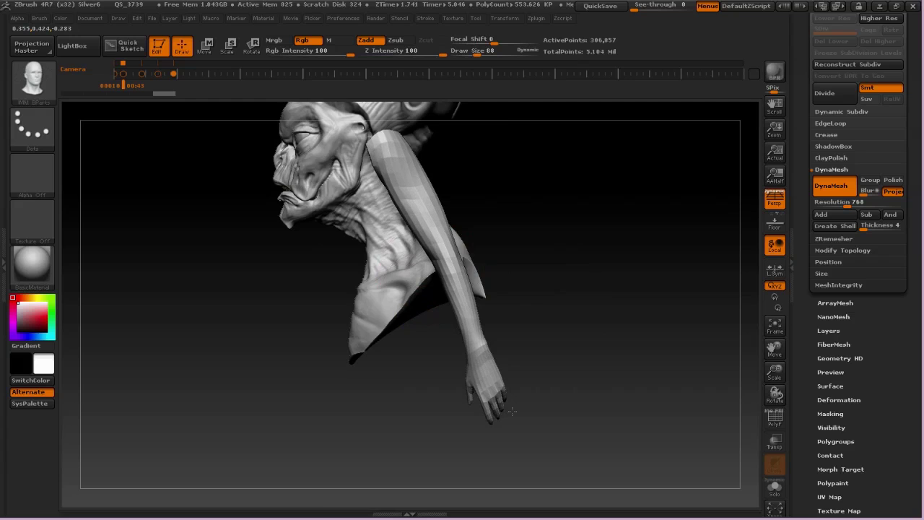
# Rotate the inserted arm with a transpose line along its length and move it towards the shoulder.
pyautogui.moveTo(531, 252); pyautogui.dragTo(547, 241)
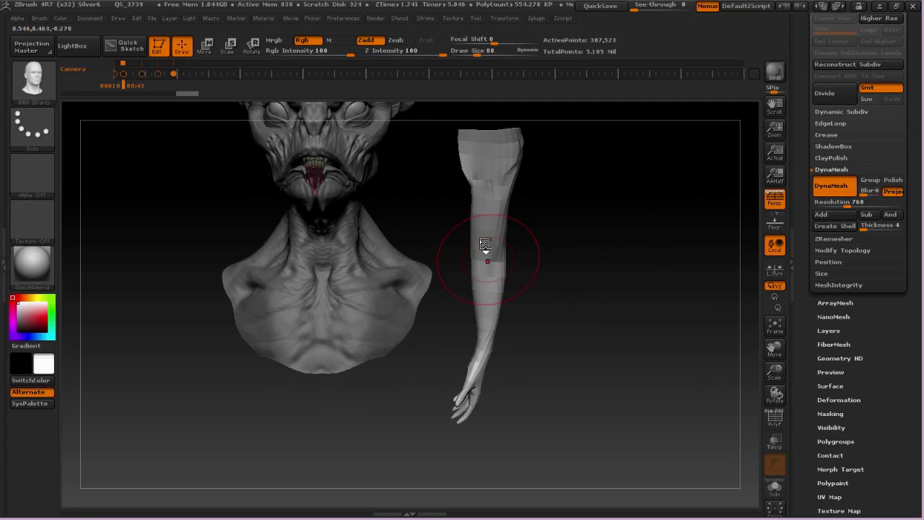
pyautogui.press('r')
pyautogui.moveTo(493, 185); pyautogui.dragTo(489, 304)
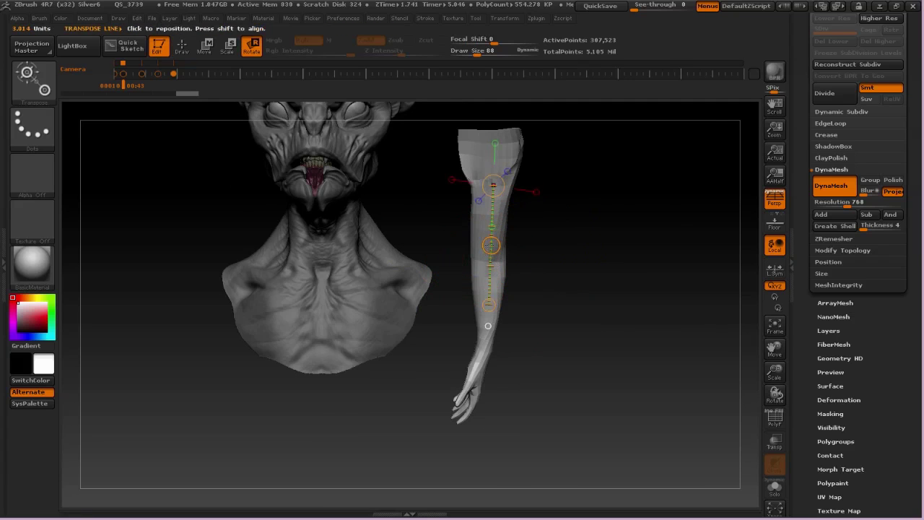
pyautogui.moveTo(491, 245)
pyautogui.mouseDown()
pyautogui.moveTo(513, 269)
pyautogui.moveTo(425, 380)
pyautogui.mouseUp()
pyautogui.press('w')
pyautogui.keyDown('shift'); pyautogui.moveTo(577, 361); pyautogui.dragTo(448, 354); pyautogui.keyUp('shift')
pyautogui.moveTo(423, 297); pyautogui.dragTo(576, 297)
# Adjust the arm's angle and seat its upper end against the shoulder, leaving the bust free for sculpting.
pyautogui.press('r')
pyautogui.moveTo(576, 297); pyautogui.dragTo(545, 375)
pyautogui.click(416, 236)
pyautogui.moveTo(417, 207); pyautogui.dragTo(483, 207)
pyautogui.press('w')
pyautogui.moveTo(549, 238); pyautogui.dragTo(671, 242)
pyautogui.moveTo(518, 216); pyautogui.dragTo(518, 223)
pyautogui.press('q')
pyautogui.keyDown('ctrl'); pyautogui.click(577, 238); pyautogui.keyUp('ctrl')
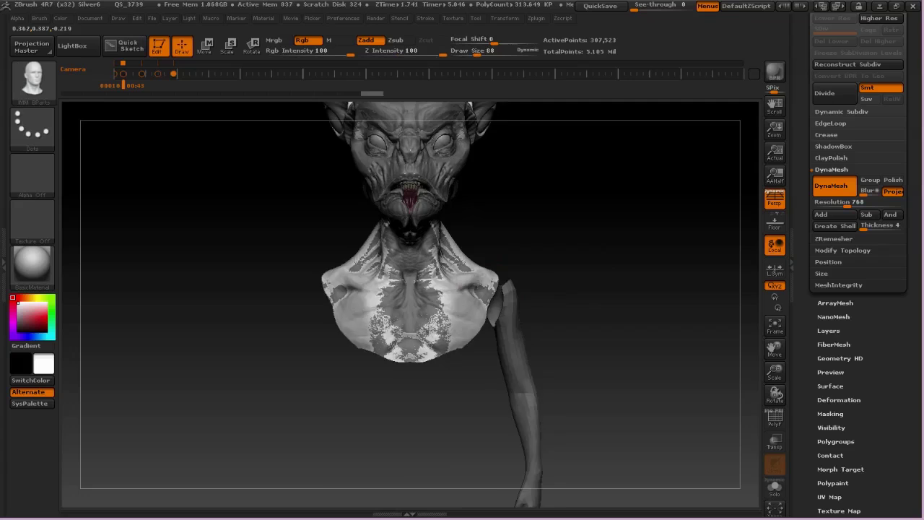
# Pull the bust's shoulder edge over the upper end of the arm with the Move brush.
pyautogui.moveTo(584, 242); pyautogui.dragTo(513, 259)
pyautogui.keyDown('ctrl'); pyautogui.click(494, 297); pyautogui.keyUp('ctrl')
pyautogui.moveTo(495, 296); pyautogui.dragTo(508, 303)
pyautogui.hotkey('ctrl', 'z')
pyautogui.press('b')
pyautogui.press('m')
pyautogui.press('v')
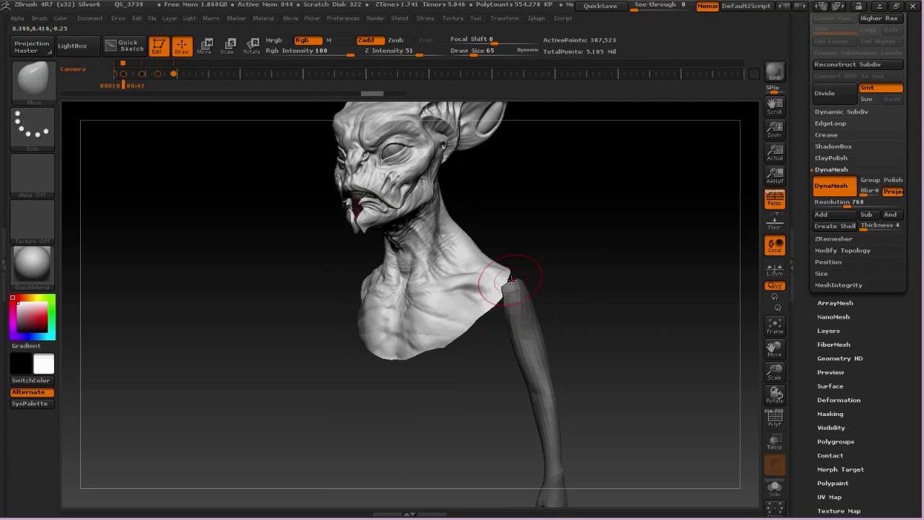
pyautogui.moveTo(516, 246); pyautogui.dragTo(504, 302)
pyautogui.moveTo(532, 242)
pyautogui.mouseDown()
pyautogui.moveTo(556, 240)
pyautogui.moveTo(556, 270)
pyautogui.moveTo(527, 280)
pyautogui.mouseUp()
# Try to build up the shoulder joint around the arm with a smaller ClayTubes brush.
pyautogui.press('b')
pyautogui.press('c')
pyautogui.press('t')
pyautogui.press('space')
pyautogui.click(527, 255)
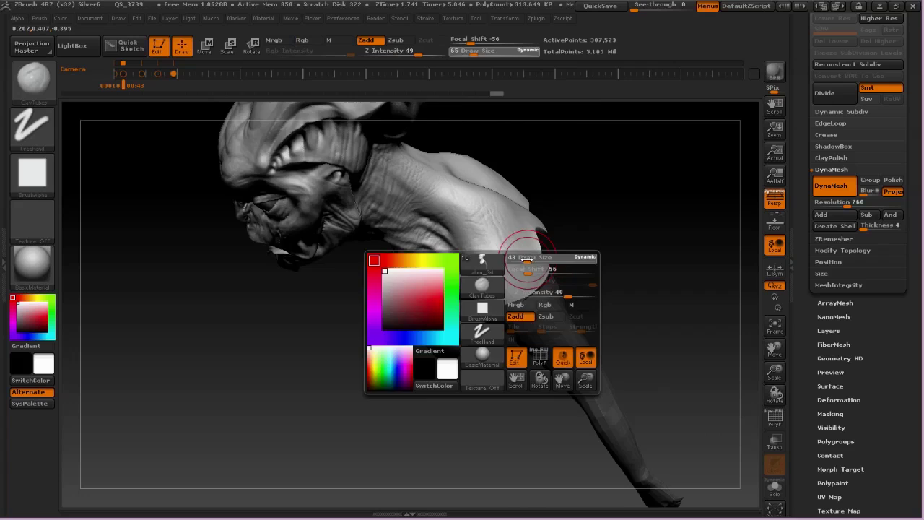
pyautogui.moveTo(537, 249)
pyautogui.mouseDown()
pyautogui.moveTo(503, 281)
pyautogui.moveTo(529, 283)
pyautogui.moveTo(533, 274)
pyautogui.moveTo(495, 289)
pyautogui.mouseUp()
# Undo the shoulder sculpting and the arm insertion, going back to the bust without an arm.
pyautogui.hotkey('ctrl', 'z')
pyautogui.hotkey('ctrl', 'z')
pyautogui.hotkey('ctrl', 'z')
pyautogui.hotkey('ctrl', 'z')
pyautogui.hotkey('ctrl', 'z')
pyautogui.keyDown('alt'); pyautogui.click(521, 324); pyautogui.keyUp('alt')
pyautogui.hotkey('ctrl', 'z')
pyautogui.hotkey('ctrl', 'z')
pyautogui.hotkey('ctrl', 'z')
pyautogui.hotkey('ctrl', 'z')
pyautogui.hotkey('ctrl', 'z')
pyautogui.hotkey('ctrl', 'z')
pyautogui.moveTo(498, 278); pyautogui.dragTo(524, 305)
pyautogui.click(523, 349)
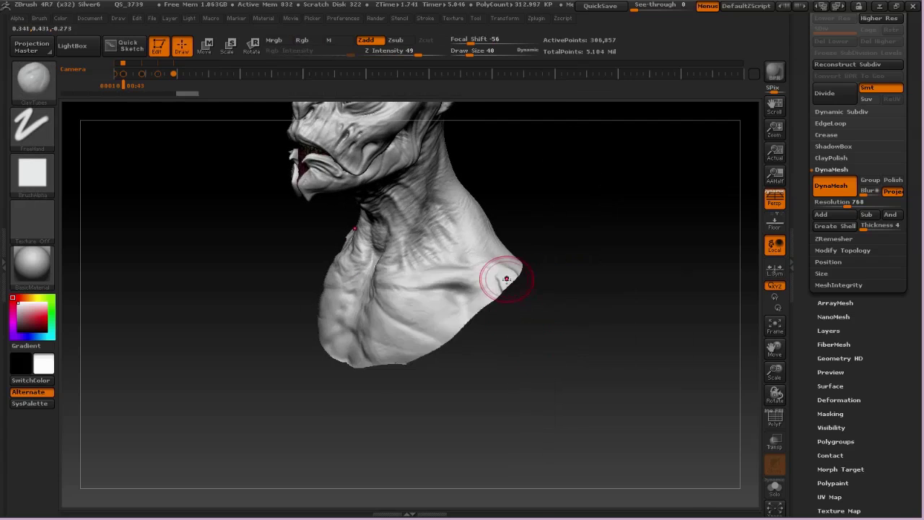
# Insert a symmetrical pair of full arms at the bust's shoulders with the IMM BParts brush.
pyautogui.press('b')
pyautogui.press('i')
pyautogui.click(375, 346)
pyautogui.press('m')
pyautogui.click(576, 379)
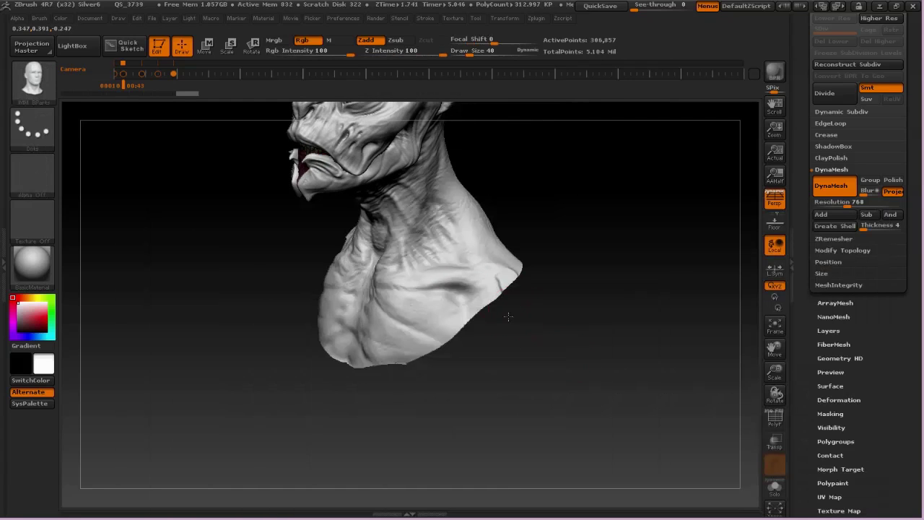
pyautogui.moveTo(485, 283); pyautogui.dragTo(545, 408)
pyautogui.moveTo(532, 343); pyautogui.dragTo(588, 337)
pyautogui.moveTo(586, 338)
pyautogui.keyDown('alt'); pyautogui.mouseDown()
pyautogui.moveTo(569, 235)
pyautogui.moveTo(620, 225)
pyautogui.moveTo(610, 274)
pyautogui.mouseUp(); pyautogui.keyUp('alt')
pyautogui.press('w')
pyautogui.hotkey('ctrl', 'z')
pyautogui.hotkey('ctrl', 'z')
pyautogui.press('q')
pyautogui.hotkey('ctrl', 'shift', 'z')
# Rotate and enlarge the pair of arms, and move them so they hang from the shoulders.
pyautogui.press('w')
pyautogui.press('r')
pyautogui.press('w')
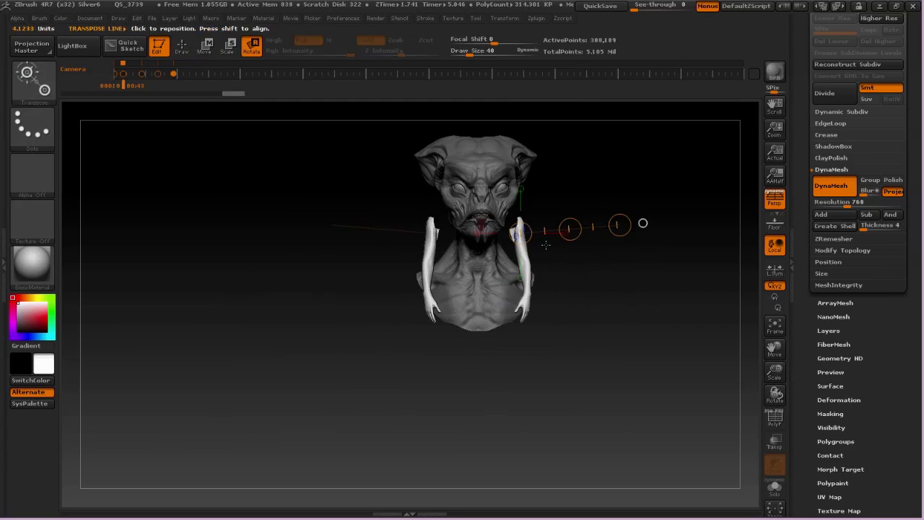
pyautogui.moveTo(570, 229); pyautogui.dragTo(587, 286)
pyautogui.press('e')
pyautogui.moveTo(620, 225); pyautogui.dragTo(673, 245)
pyautogui.press('w')
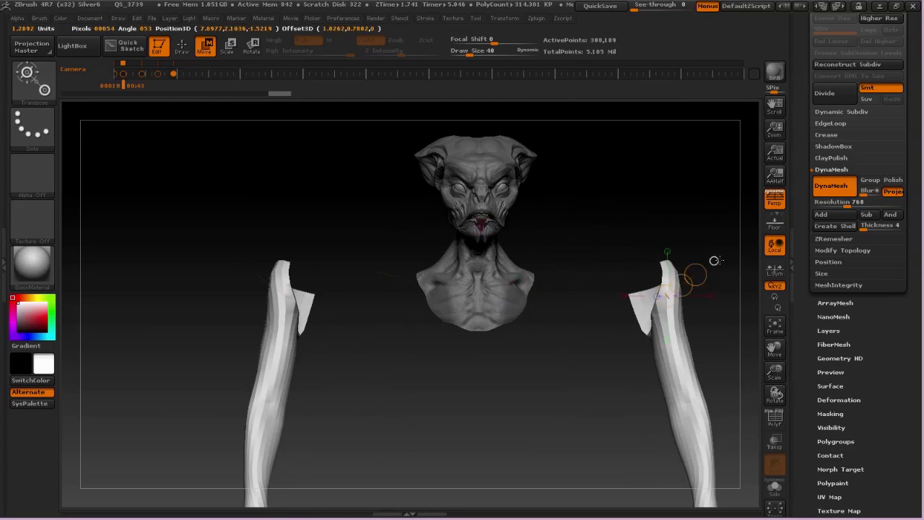
pyautogui.moveTo(695, 277)
pyautogui.mouseDown()
pyautogui.moveTo(567, 280)
pyautogui.moveTo(594, 262)
pyautogui.mouseUp()
pyautogui.press('e')
pyautogui.press('w')
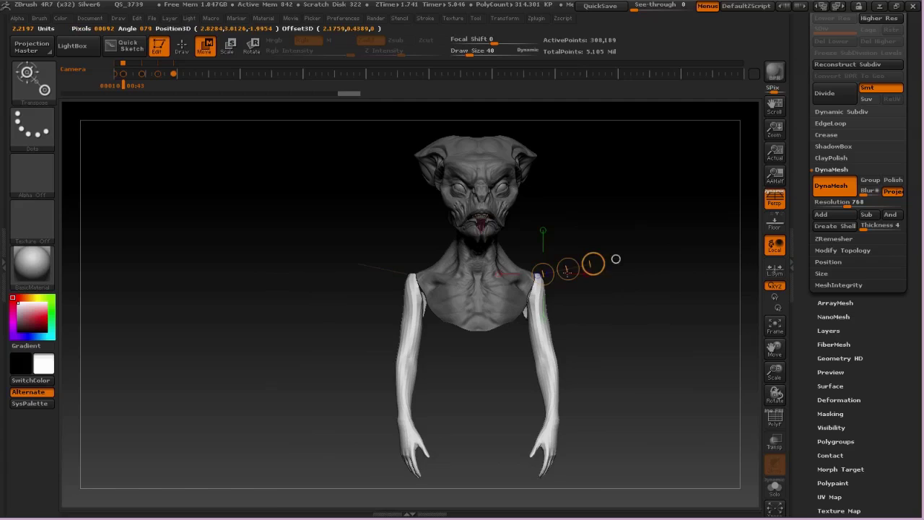
# Correct the arms' angle and scale at the shoulders from the side with the transpose line.
pyautogui.moveTo(645, 292)
pyautogui.keyDown('shift'); pyautogui.mouseDown()
pyautogui.moveTo(554, 285)
pyautogui.moveTo(612, 288)
pyautogui.mouseUp(); pyautogui.keyUp('shift')
pyautogui.press('r')
pyautogui.moveTo(611, 288)
pyautogui.mouseDown()
pyautogui.moveTo(639, 265)
pyautogui.moveTo(632, 230)
pyautogui.mouseUp()
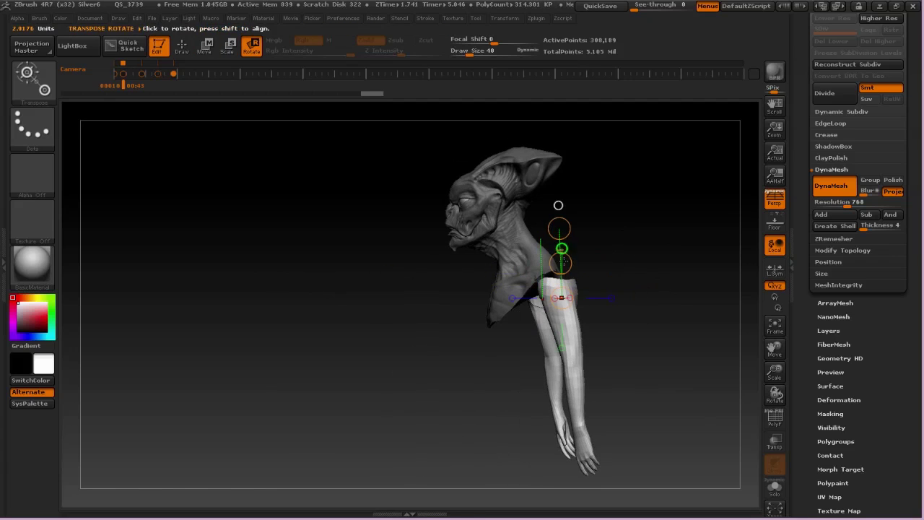
pyautogui.moveTo(563, 261); pyautogui.dragTo(563, 227)
pyautogui.press('e')
pyautogui.moveTo(551, 282); pyautogui.dragTo(637, 270)
pyautogui.press('r')
pyautogui.moveTo(581, 233); pyautogui.dragTo(644, 228)
# Realign the transpose line with the upper arms and shift the arms against the open shoulder edges.
pyautogui.moveTo(547, 314); pyautogui.dragTo(550, 220)
pyautogui.moveTo(549, 267); pyautogui.dragTo(561, 287)
pyautogui.moveTo(612, 267); pyautogui.dragTo(570, 277)
pyautogui.press('e')
pyautogui.press('w')
pyautogui.moveTo(602, 215); pyautogui.dragTo(582, 240)
pyautogui.moveTo(673, 314); pyautogui.dragTo(650, 281)
# Stretch the bust's open shoulder edges towards the arms with the Move brush.
pyautogui.press('r')
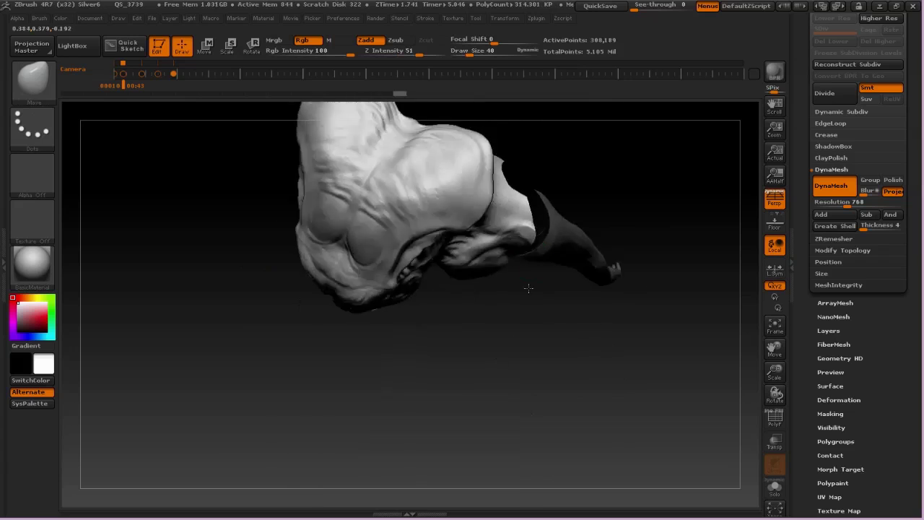
pyautogui.moveTo(529, 288); pyautogui.dragTo(522, 260)
pyautogui.press('s')
pyautogui.moveTo(565, 310); pyautogui.dragTo(569, 189)
pyautogui.press('space')
pyautogui.moveTo(562, 250)
pyautogui.mouseDown()
pyautogui.moveTo(548, 249)
pyautogui.moveTo(556, 216)
pyautogui.moveTo(533, 259)
pyautogui.moveTo(501, 247)
pyautogui.moveTo(515, 230)
pyautogui.mouseUp()
pyautogui.keyDown('alt'); pyautogui.click(552, 256); pyautogui.keyUp('alt')
# Build up the shoulder joints with ClayTubes at draw size 52 and remesh the arms into the bust.
pyautogui.press('b')
pyautogui.press('c')
pyautogui.press('t')
pyautogui.press('space')
pyautogui.press('space')
pyautogui.moveTo(578, 221)
pyautogui.mouseDown()
pyautogui.moveTo(554, 274)
pyautogui.moveTo(628, 221)
pyautogui.moveTo(573, 222)
pyautogui.mouseUp()
pyautogui.keyDown('ctrl'); pyautogui.click(577, 225); pyautogui.keyUp('ctrl')
pyautogui.press('r')
pyautogui.moveTo(617, 242)
pyautogui.mouseDown()
pyautogui.moveTo(627, 217)
pyautogui.moveTo(653, 246)
pyautogui.mouseUp()
pyautogui.press('q')
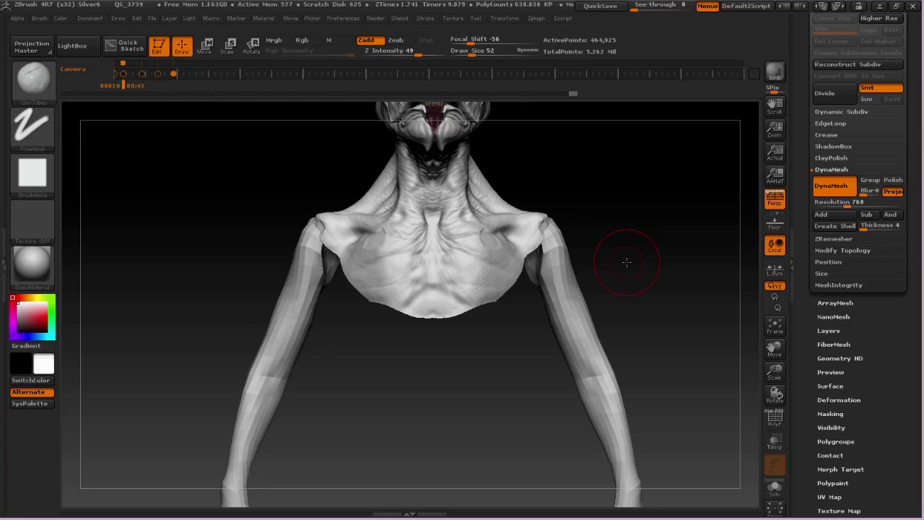
# Insert a Female Torso mesh at the chest using the IMM BParts brush.
pyautogui.moveTo(612, 285)
pyautogui.mouseDown()
pyautogui.moveTo(532, 249)
pyautogui.moveTo(545, 337)
pyautogui.moveTo(596, 239)
pyautogui.moveTo(583, 224)
pyautogui.moveTo(642, 196)
pyautogui.moveTo(594, 196)
pyautogui.moveTo(555, 182)
pyautogui.moveTo(553, 223)
pyautogui.mouseUp()
pyautogui.press('b')
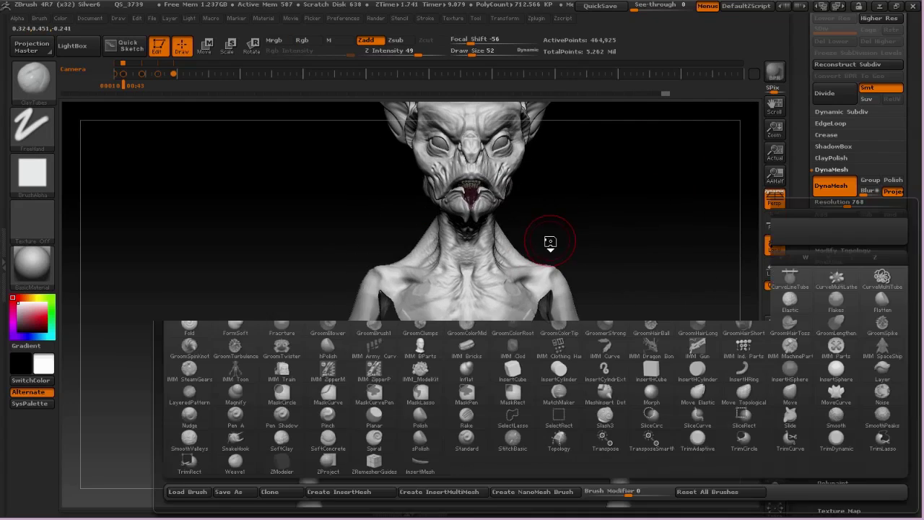
pyautogui.press('b')
pyautogui.press('i')
pyautogui.press('b')
pyautogui.press('m')
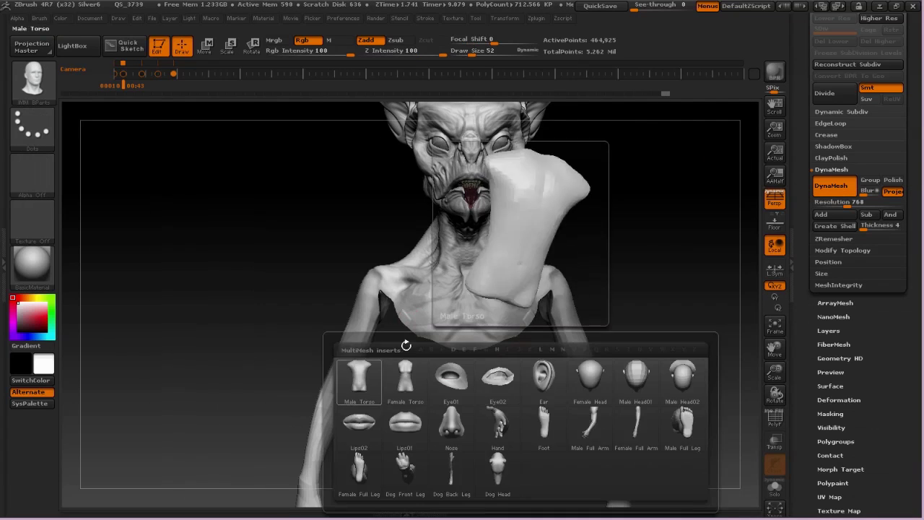
pyautogui.click(402, 374)
pyautogui.moveTo(467, 285)
pyautogui.mouseDown()
pyautogui.moveTo(484, 392)
pyautogui.moveTo(595, 390)
pyautogui.mouseUp()
# Rotate, move and scale the inserted torso so it sits beneath the chest between the arms.
pyautogui.press('r')
pyautogui.moveTo(535, 237); pyautogui.dragTo(651, 223)
pyautogui.moveTo(652, 223); pyautogui.dragTo(642, 255)
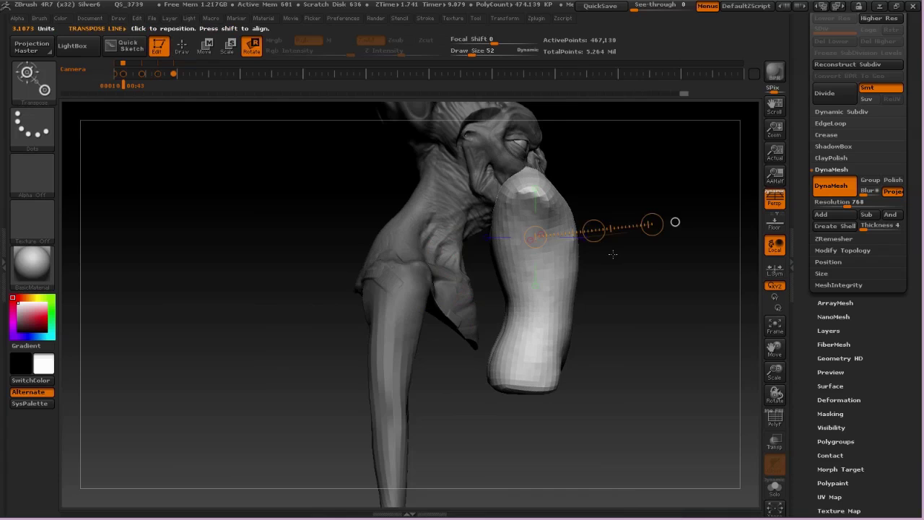
pyautogui.press('w')
pyautogui.moveTo(594, 230); pyautogui.dragTo(495, 319)
pyautogui.moveTo(434, 273); pyautogui.dragTo(475, 272)
pyautogui.moveTo(551, 264); pyautogui.dragTo(450, 271)
pyautogui.moveTo(493, 282)
pyautogui.mouseDown()
pyautogui.moveTo(531, 284)
pyautogui.moveTo(700, 243)
pyautogui.mouseUp()
pyautogui.press('e')
# Reshape the torso's upper part and sides to fit under the chest edge, adjusting the brush size as needed.
pyautogui.press('q')
pyautogui.press('space')
pyautogui.moveTo(435, 293)
pyautogui.mouseDown()
pyautogui.moveTo(449, 293)
pyautogui.moveTo(420, 287)
pyautogui.mouseUp()
pyautogui.moveTo(347, 324); pyautogui.dragTo(455, 326)
pyautogui.moveTo(461, 347); pyautogui.dragTo(471, 350)
pyautogui.moveTo(438, 321); pyautogui.dragTo(431, 313)
pyautogui.press('space')
pyautogui.moveTo(549, 327)
pyautogui.mouseDown()
pyautogui.moveTo(498, 329)
pyautogui.moveTo(474, 315)
pyautogui.mouseUp()
pyautogui.moveTo(469, 344)
pyautogui.mouseDown()
pyautogui.moveTo(465, 327)
pyautogui.moveTo(423, 340)
pyautogui.moveTo(431, 272)
pyautogui.moveTo(451, 305)
pyautogui.moveTo(441, 310)
pyautogui.mouseUp()
pyautogui.press('space')
pyautogui.moveTo(410, 325); pyautogui.dragTo(434, 304)
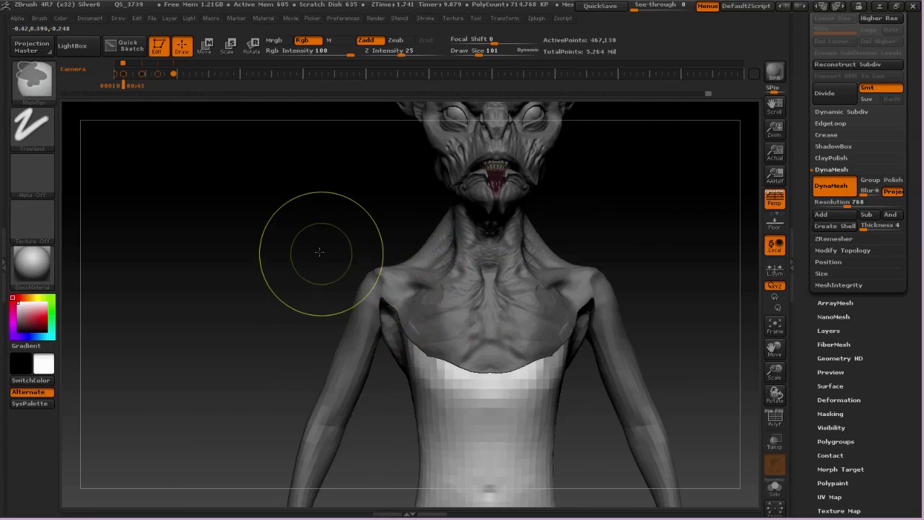
# Remesh the torso together with the bust and smooth the seam at the shoulder.
pyautogui.moveTo(320, 248)
pyautogui.mouseDown()
pyautogui.moveTo(371, 278)
pyautogui.moveTo(396, 319)
pyautogui.moveTo(305, 271)
pyautogui.mouseUp()
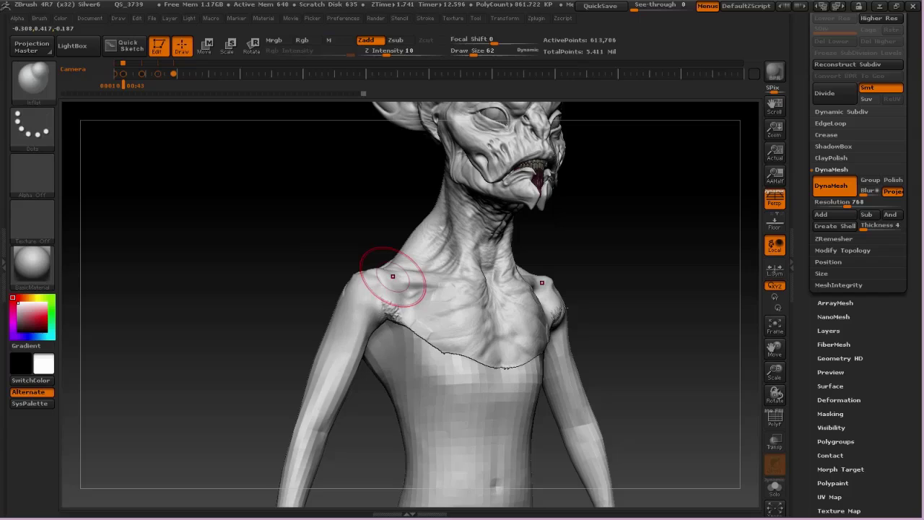
pyautogui.keyDown('alt'); pyautogui.moveTo(319, 247); pyautogui.dragTo(299, 169); pyautogui.keyUp('alt')
pyautogui.keyDown('shift'); pyautogui.moveTo(397, 263); pyautogui.dragTo(402, 275); pyautogui.keyUp('shift')
pyautogui.moveTo(802, 174); pyautogui.dragTo(806, 441)
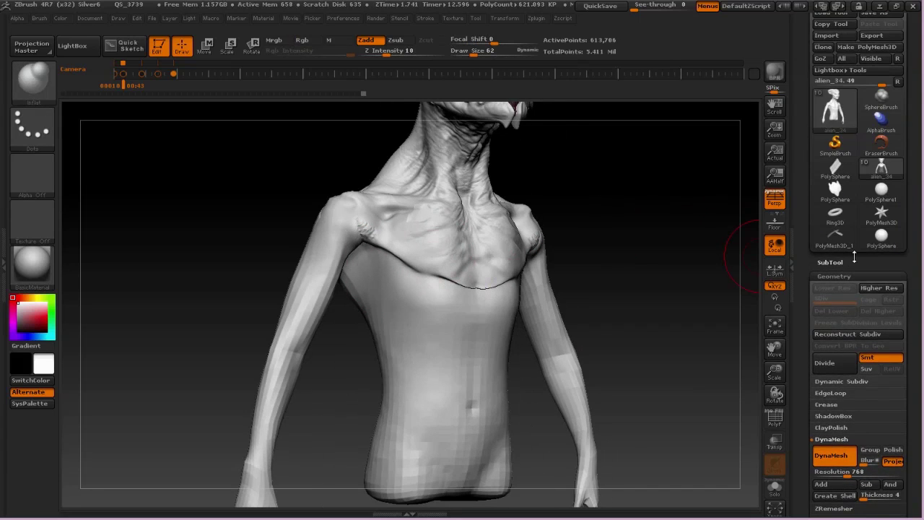
# Open the subtool list and toggle the visibility of its first three subtools.
pyautogui.click(853, 261)
pyautogui.click(897, 134)
pyautogui.click(897, 158)
pyautogui.click(897, 180)
# Sculpt across the seam below the middle of the chest with the brush at a draw size of 15.
pyautogui.moveTo(664, 303)
pyautogui.mouseDown()
pyautogui.moveTo(556, 296)
pyautogui.moveTo(650, 360)
pyautogui.mouseUp()
pyautogui.press('space')
pyautogui.moveTo(422, 286)
pyautogui.mouseDown()
pyautogui.moveTo(411, 287)
pyautogui.moveTo(449, 272)
pyautogui.mouseUp()
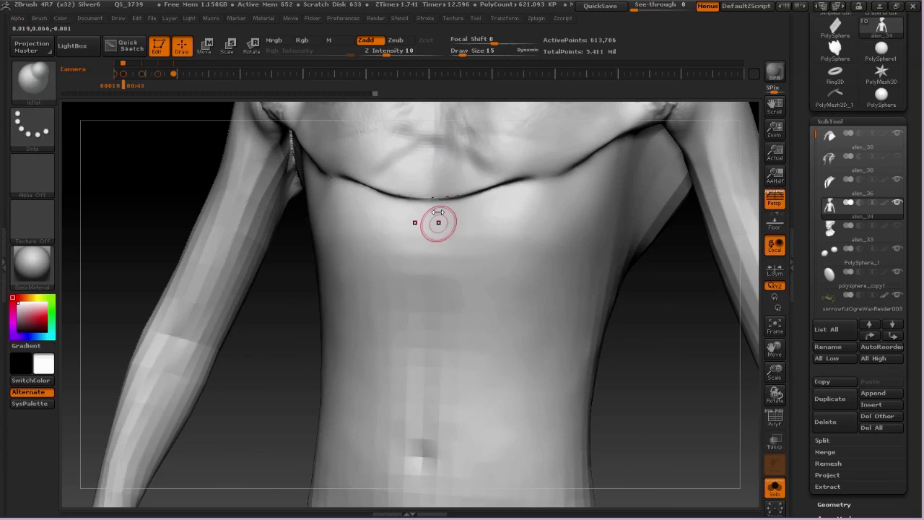
pyautogui.moveTo(437, 216); pyautogui.dragTo(408, 159)
pyautogui.moveTo(405, 274); pyautogui.dragTo(423, 193)
pyautogui.moveTo(678, 325); pyautogui.dragTo(577, 321)
# Sculpt curved rib ridges along the side below the chest with the Standard brush and carve the grooves between them.
pyautogui.moveTo(469, 180)
pyautogui.mouseDown()
pyautogui.moveTo(491, 207)
pyautogui.moveTo(559, 189)
pyautogui.mouseUp()
pyautogui.moveTo(534, 180)
pyautogui.mouseDown()
pyautogui.moveTo(480, 207)
pyautogui.moveTo(574, 324)
pyautogui.mouseUp()
pyautogui.moveTo(480, 209)
pyautogui.mouseDown()
pyautogui.moveTo(591, 288)
pyautogui.moveTo(606, 260)
pyautogui.mouseUp()
pyautogui.moveTo(520, 196); pyautogui.dragTo(617, 202)
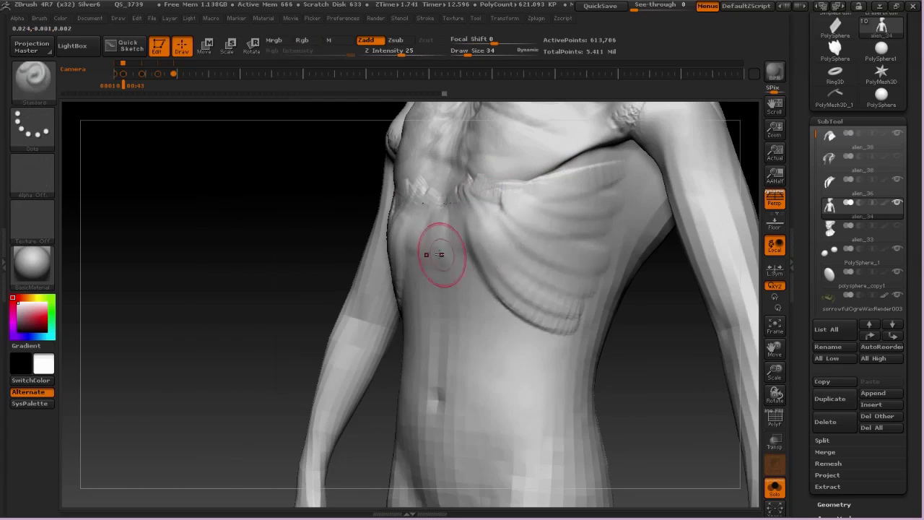
pyautogui.moveTo(439, 244); pyautogui.dragTo(443, 248)
pyautogui.keyDown('alt'); pyautogui.moveTo(514, 209); pyautogui.dragTo(563, 237); pyautogui.keyUp('alt')
pyautogui.keyDown('alt'); pyautogui.moveTo(527, 184); pyautogui.dragTo(568, 195); pyautogui.keyUp('alt')
pyautogui.keyDown('alt'); pyautogui.moveTo(485, 220); pyautogui.dragTo(542, 271); pyautogui.keyUp('alt')
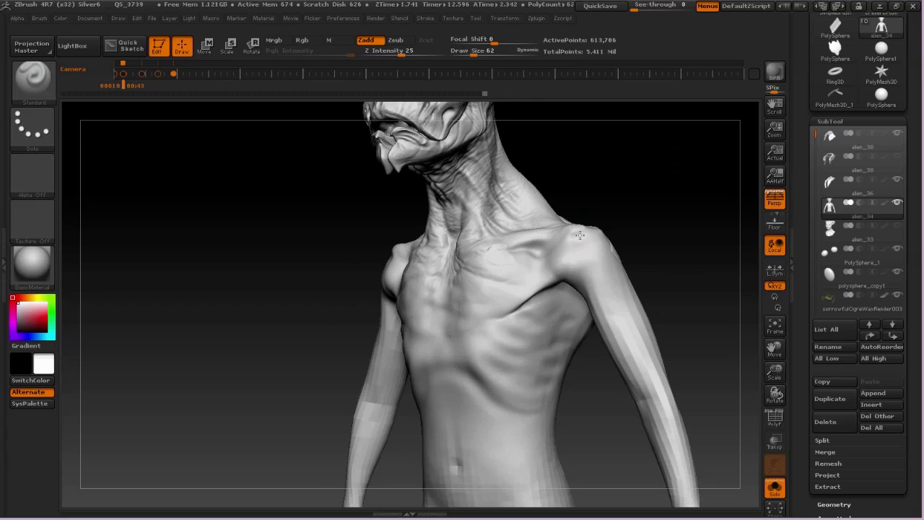
# Sculpt the side of the abdomen between ribs and hip and enlarge the draw size to 272.
pyautogui.press('b')
pyautogui.press('i')
pyautogui.press('n')
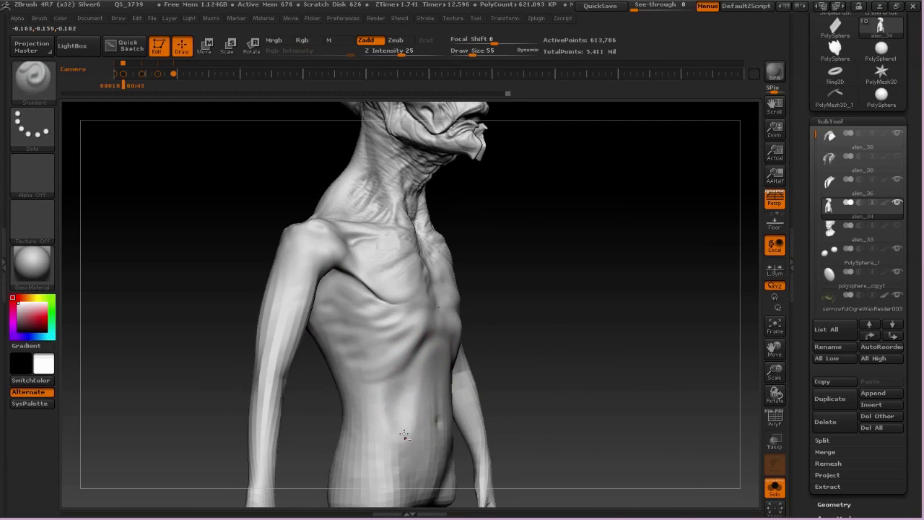
pyautogui.moveTo(404, 434); pyautogui.dragTo(426, 354)
pyautogui.press('space')
pyautogui.click(398, 361)
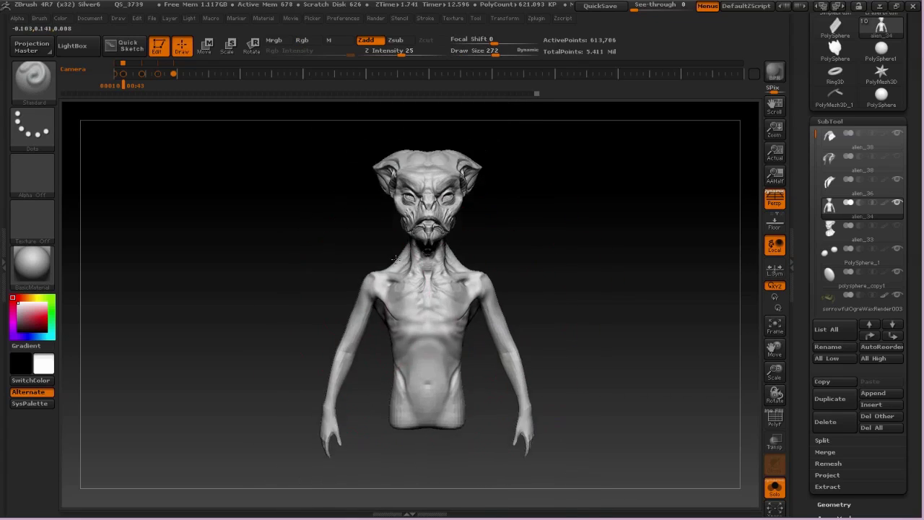
# Mask everything except the lower torso and move the unmasked part vertically with a Transpose line.
pyautogui.moveTo(404, 211)
pyautogui.keyDown('ctrl'); pyautogui.mouseDown()
pyautogui.moveTo(456, 325)
pyautogui.moveTo(436, 442)
pyautogui.mouseUp(); pyautogui.keyUp('ctrl')
pyautogui.keyDown('ctrl'); pyautogui.click(456, 325); pyautogui.keyUp('ctrl')
pyautogui.press('w')
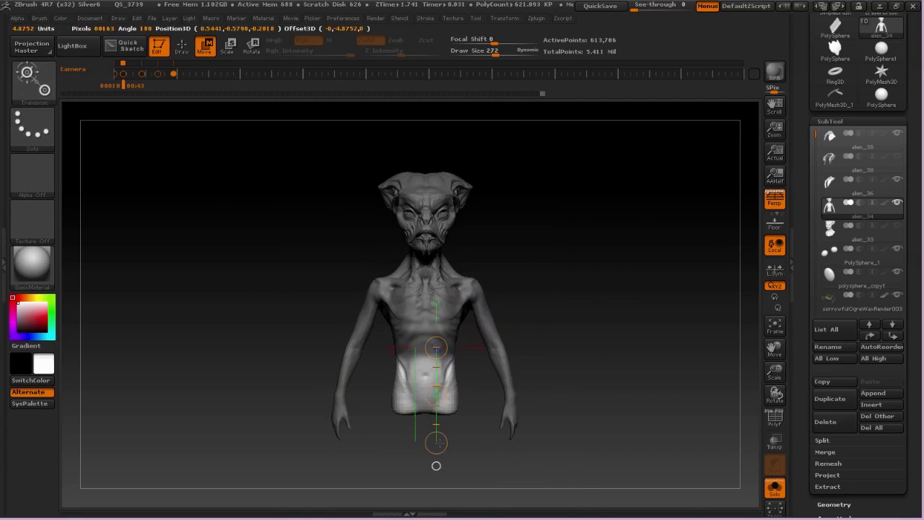
pyautogui.press('q')
# Clear the mask and adjust the body's proportions with the Move brush at a draw size of 310.
pyautogui.press('space')
pyautogui.moveTo(317, 325)
pyautogui.mouseDown()
pyautogui.moveTo(498, 323)
pyautogui.moveTo(514, 279)
pyautogui.mouseUp()
pyautogui.press('space')
pyautogui.click(427, 341)
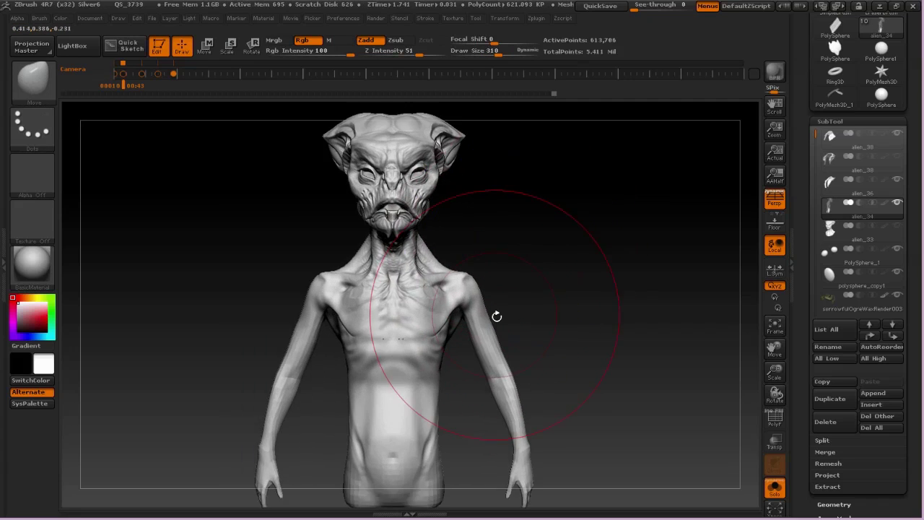
# Mask the forearms and hands and invert the mask so only they stay editable.
pyautogui.keyDown('alt'); pyautogui.moveTo(496, 316); pyautogui.dragTo(500, 254); pyautogui.keyUp('alt')
pyautogui.moveTo(563, 310); pyautogui.dragTo(505, 310)
pyautogui.keyDown('ctrl'); pyautogui.moveTo(532, 352); pyautogui.dragTo(533, 433); pyautogui.keyUp('ctrl')
pyautogui.keyDown('shift'); pyautogui.moveTo(484, 282); pyautogui.dragTo(539, 282); pyautogui.keyUp('shift')
pyautogui.keyDown('ctrl'); pyautogui.moveTo(521, 415); pyautogui.dragTo(514, 352); pyautogui.keyUp('ctrl')
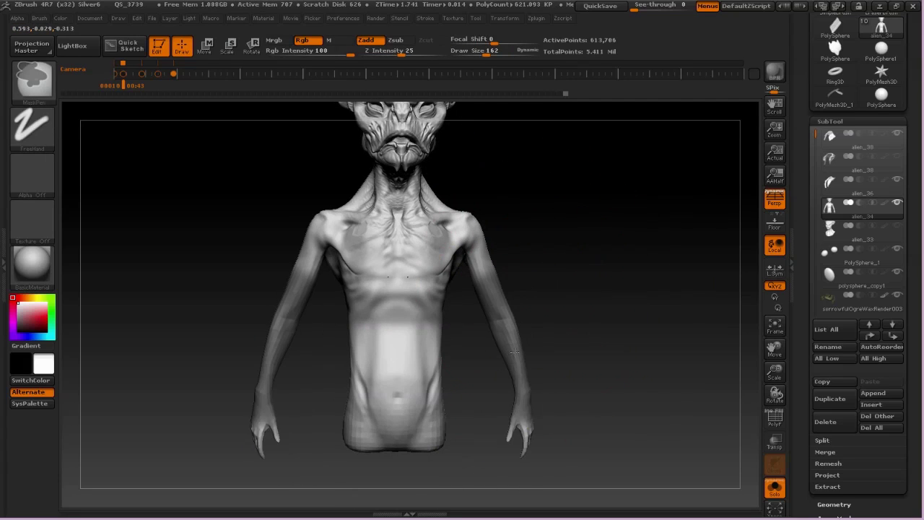
pyautogui.keyDown('ctrl'); pyautogui.click(551, 285); pyautogui.keyUp('ctrl')
# Lengthen the forearms and hands with a Transpose Move line along the arm, and clear the mask.
pyautogui.press('w')
pyautogui.moveTo(485, 275); pyautogui.dragTo(509, 337)
pyautogui.keyDown('ctrl'); pyautogui.moveTo(534, 230); pyautogui.dragTo(471, 355); pyautogui.keyUp('ctrl')
pyautogui.moveTo(471, 355)
pyautogui.keyDown('alt'); pyautogui.mouseDown()
pyautogui.moveTo(501, 257)
pyautogui.moveTo(521, 254)
pyautogui.moveTo(544, 379)
pyautogui.mouseUp(); pyautogui.keyUp('alt')
pyautogui.moveTo(545, 379); pyautogui.dragTo(554, 413)
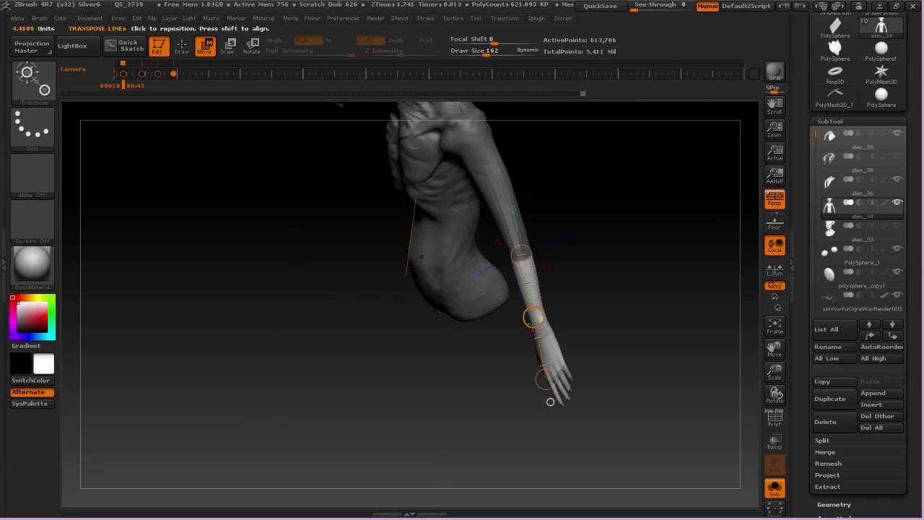
pyautogui.moveTo(532, 319); pyautogui.dragTo(536, 331)
pyautogui.keyDown('ctrl'); pyautogui.moveTo(593, 289); pyautogui.dragTo(614, 317); pyautogui.keyUp('ctrl')
pyautogui.keyDown('shift'); pyautogui.moveTo(563, 267); pyautogui.dragTo(594, 226); pyautogui.keyUp('shift')
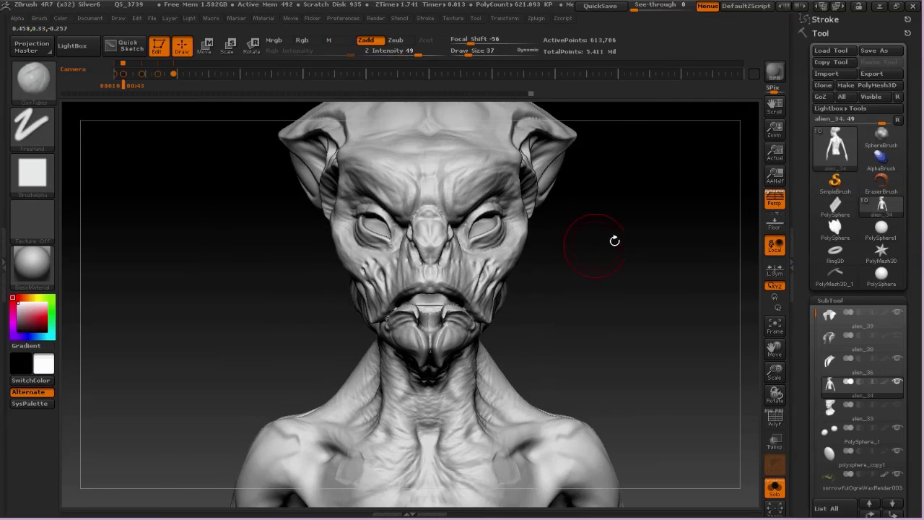
# Retopologize the fused alien body with ZRemesher using a Target Polygons Count of 2.
pyautogui.moveTo(618, 241)
pyautogui.mouseDown()
pyautogui.moveTo(558, 235)
pyautogui.moveTo(620, 233)
pyautogui.moveTo(578, 239)
pyautogui.moveTo(600, 230)
pyautogui.moveTo(623, 277)
pyautogui.moveTo(554, 218)
pyautogui.mouseUp()
pyautogui.keyDown('alt'); pyautogui.moveTo(555, 258); pyautogui.dragTo(592, 320); pyautogui.keyUp('alt')
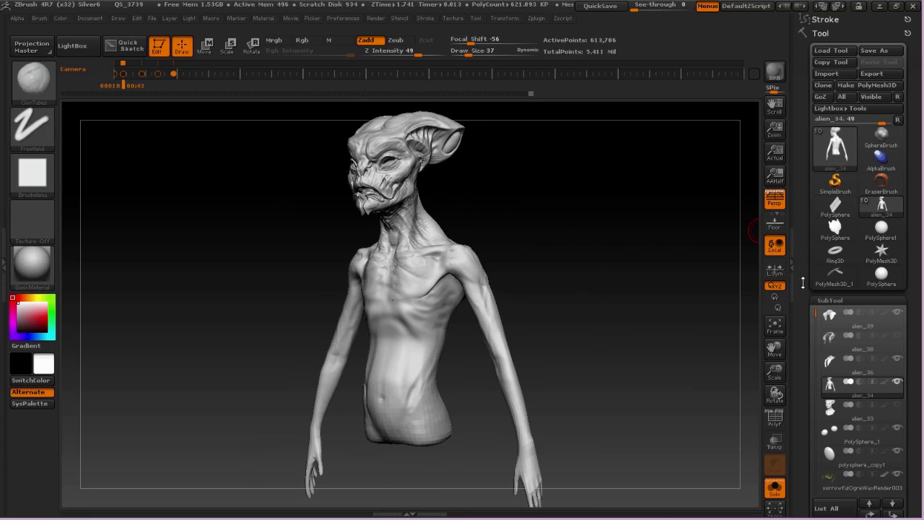
pyautogui.click(823, 300)
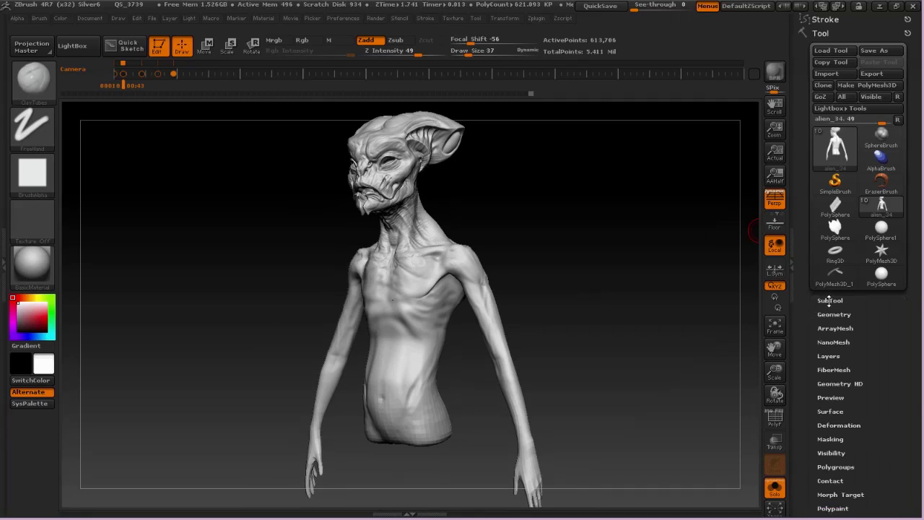
pyautogui.click(830, 315)
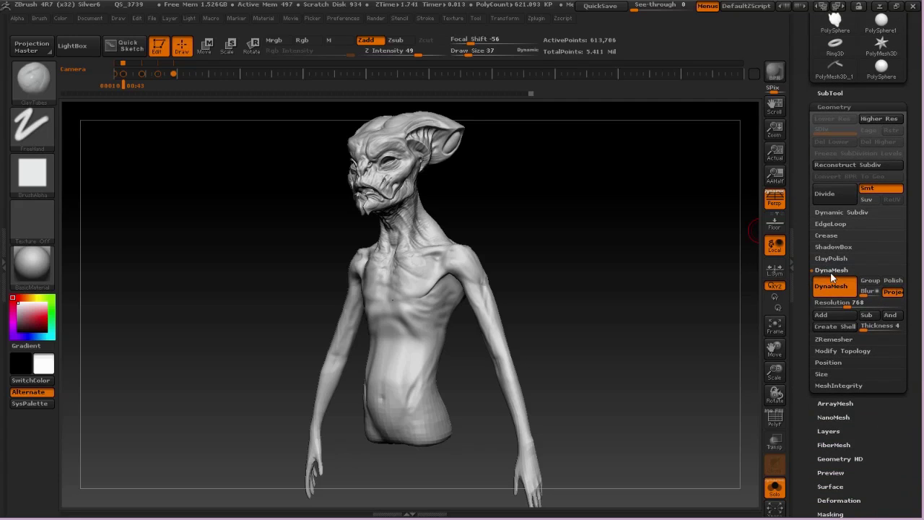
pyautogui.click(829, 271)
pyautogui.click(832, 281)
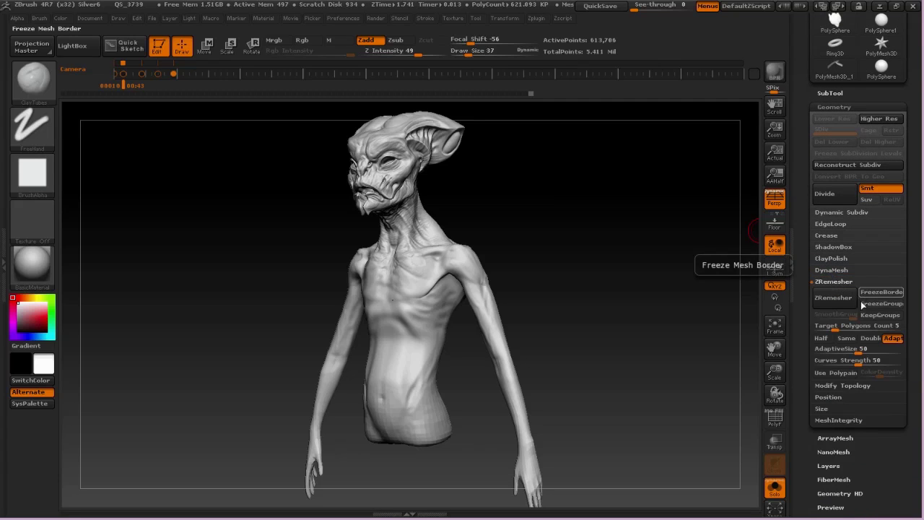
pyautogui.click(836, 327)
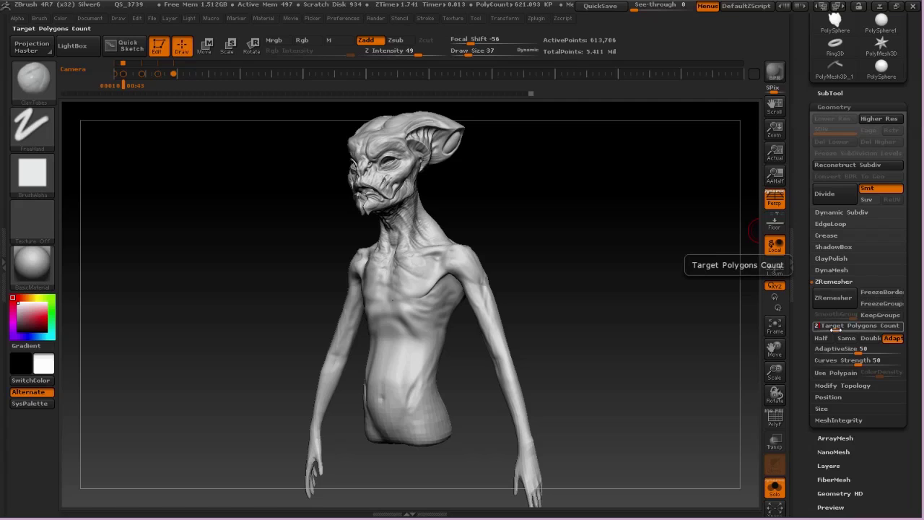
pyautogui.press('Return')
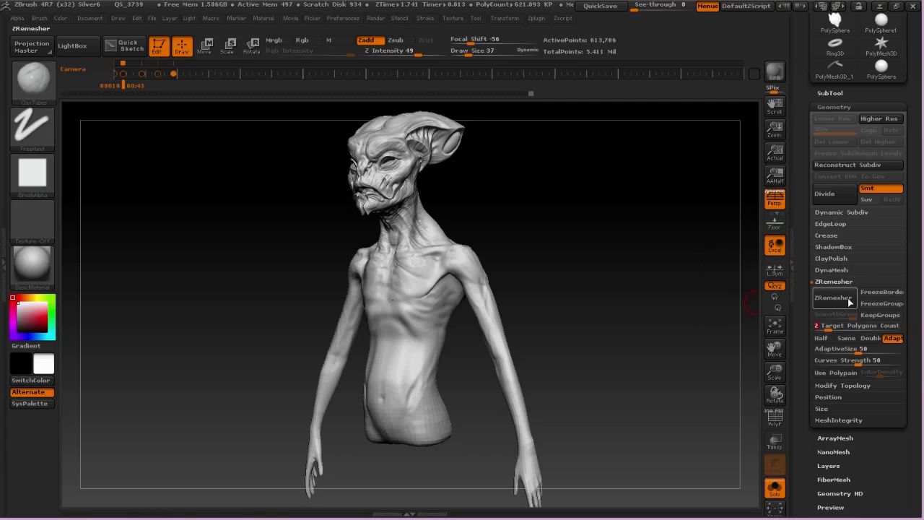
pyautogui.click(848, 303)
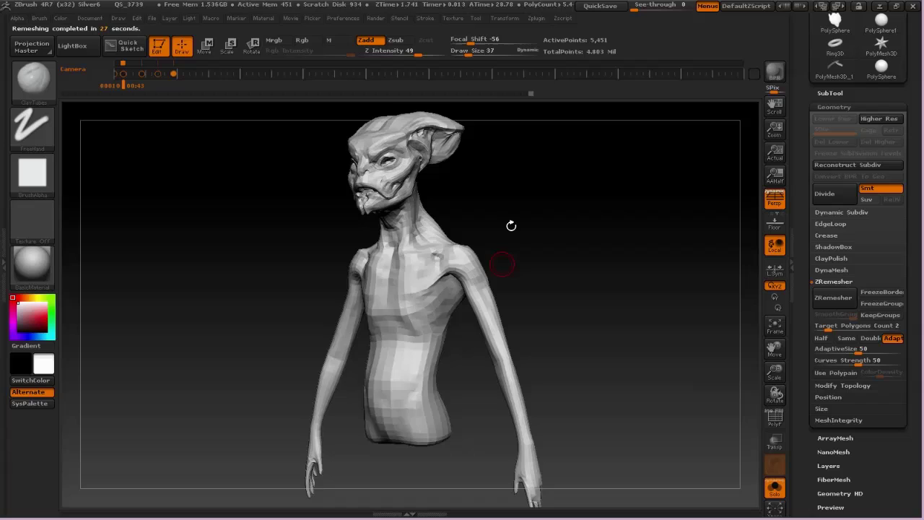
# Subdivide the remeshed body twice to reach subdivision level 3.
pyautogui.moveTo(512, 223)
pyautogui.mouseDown()
pyautogui.moveTo(567, 206)
pyautogui.moveTo(521, 205)
pyautogui.mouseUp()
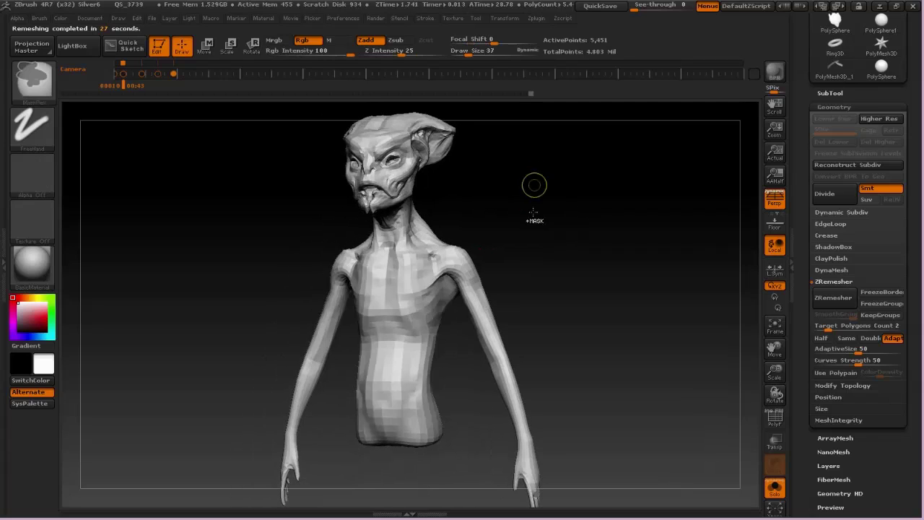
pyautogui.hotkey('ctrl', 'd')
pyautogui.hotkey('ctrl', 'd')
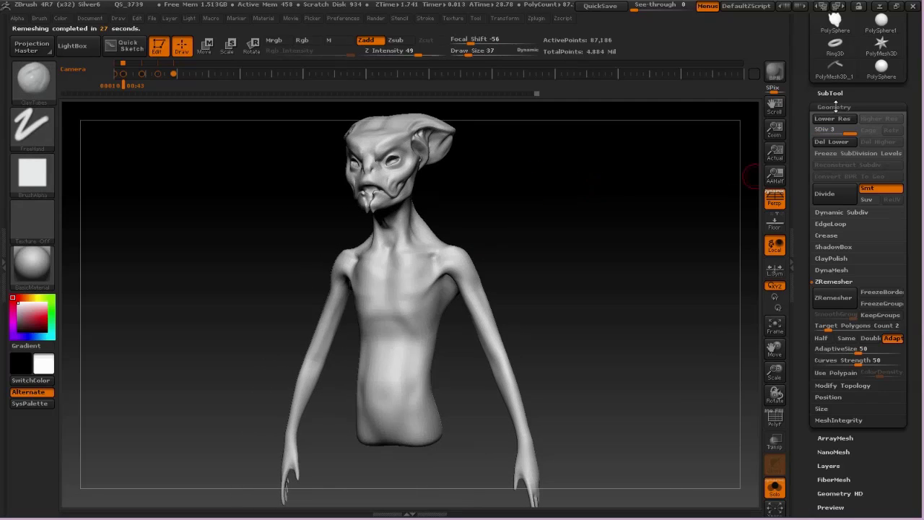
# Leave Solo mode and show only the remeshed body and the original bust subtool alien_33.
pyautogui.click(832, 94)
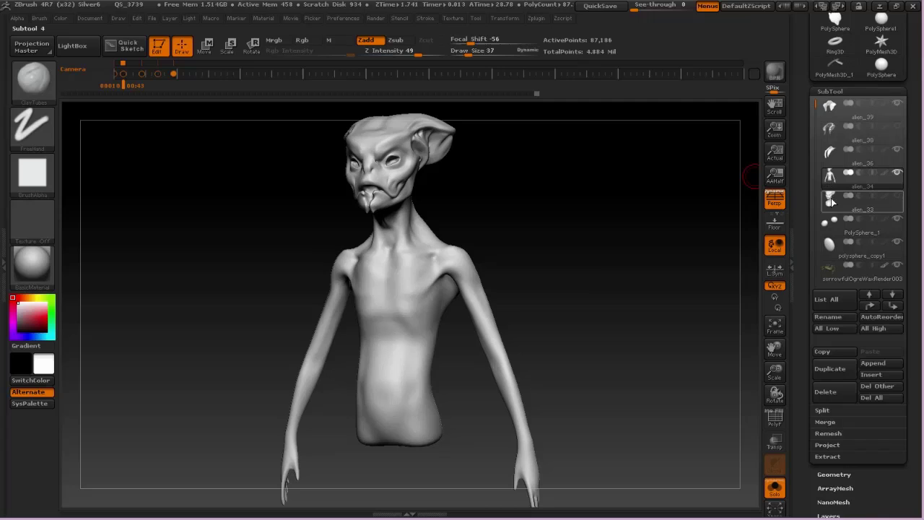
pyautogui.moveTo(831, 198)
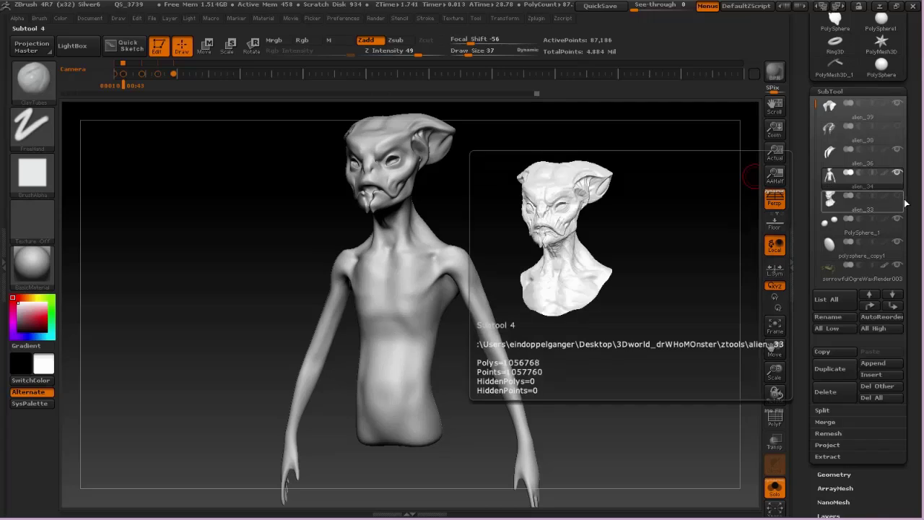
pyautogui.click(775, 487)
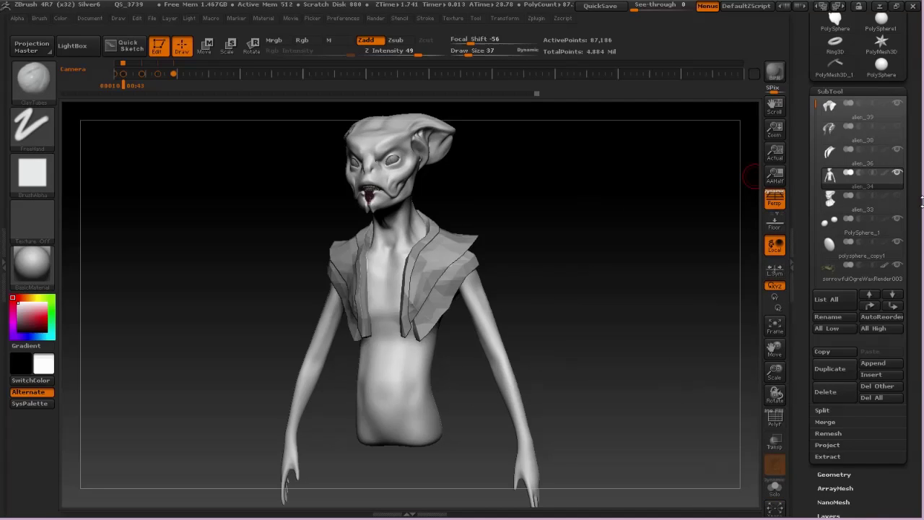
pyautogui.click(897, 173)
pyautogui.click(898, 197)
pyautogui.keyDown('alt'); pyautogui.moveTo(527, 167); pyautogui.dragTo(596, 247); pyautogui.keyUp('alt')
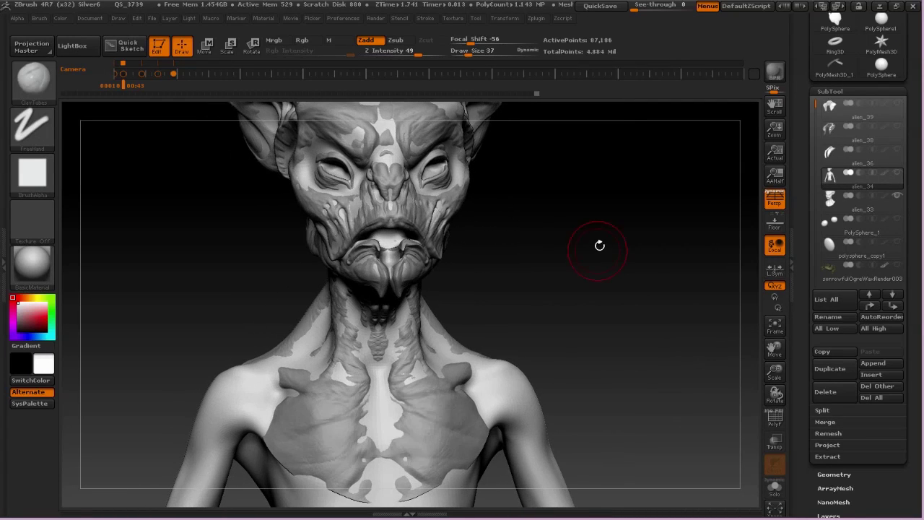
# Project the bust's details onto the remeshed body with ProjectAll at distance 0.02 and check the body in isolation.
pyautogui.click(828, 445)
pyautogui.moveTo(803, 384); pyautogui.dragTo(805, 332)
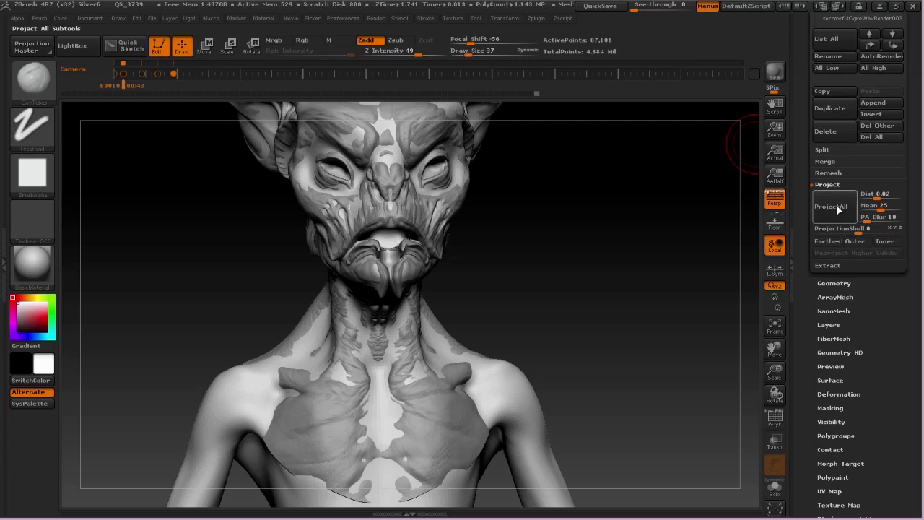
pyautogui.click(834, 209)
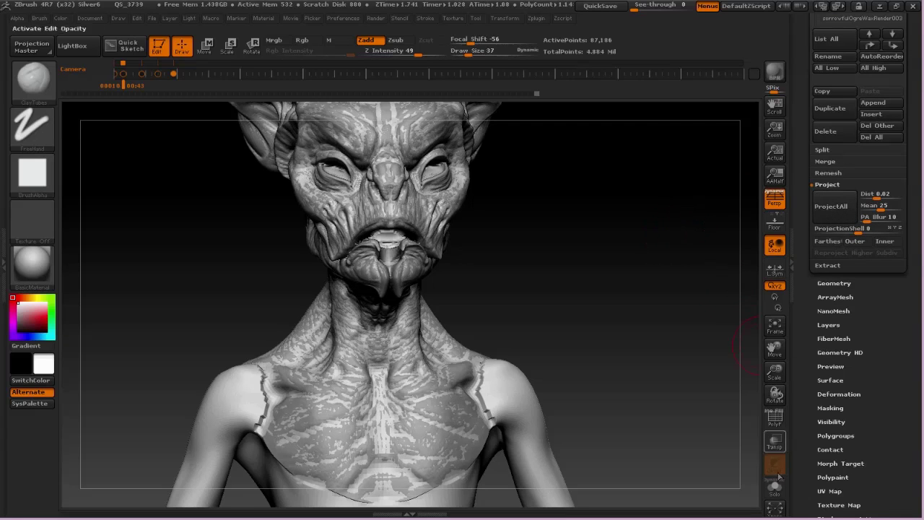
pyautogui.click(774, 495)
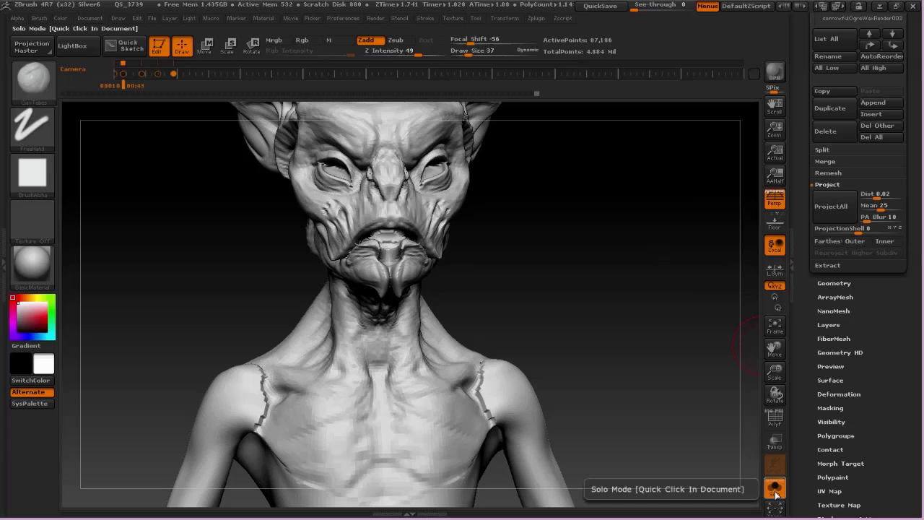
pyautogui.click(774, 492)
# Subdivide the body two more levels and run ProjectAll again to capture finer details from the bust.
pyautogui.hotkey('ctrl', 'd')
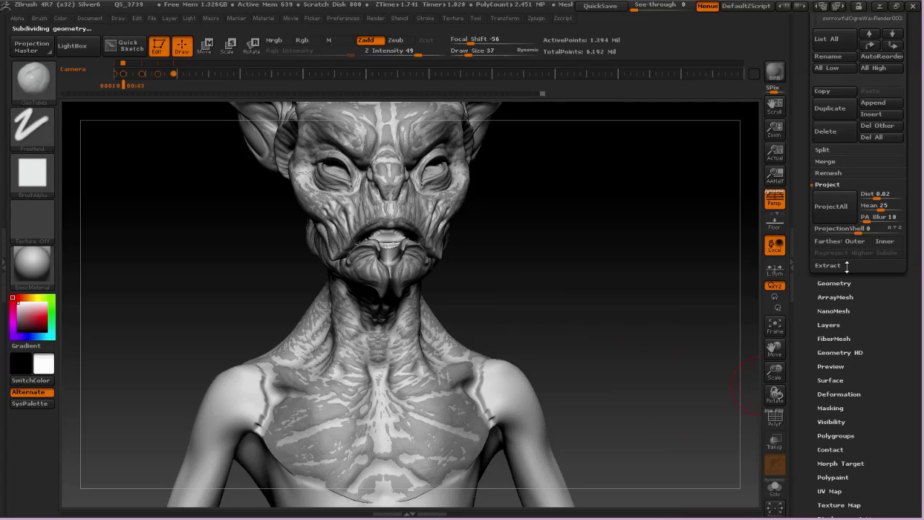
pyautogui.click(834, 207)
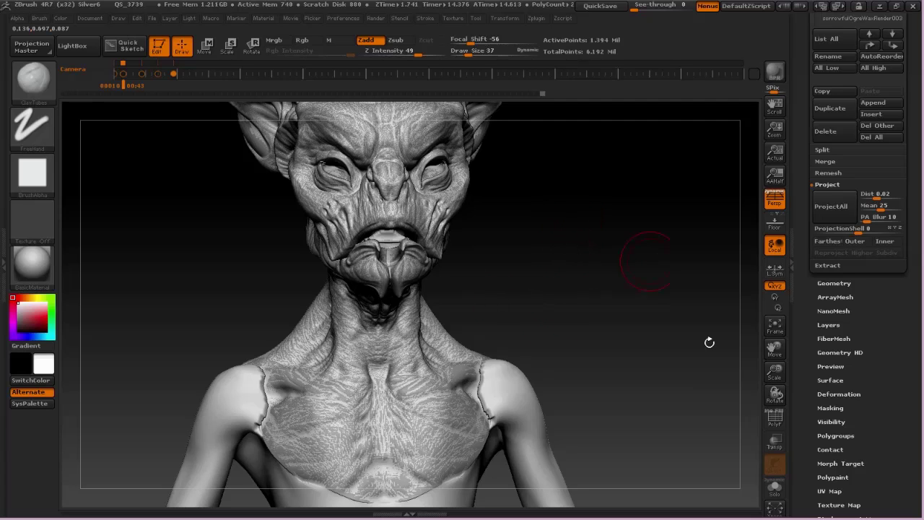
# Inspect the projected head in Solo mode and compare it with the original bust alien_33.
pyautogui.click(777, 493)
pyautogui.keyDown('alt'); pyautogui.moveTo(533, 209); pyautogui.dragTo(569, 252); pyautogui.keyUp('alt')
pyautogui.keyDown('alt'); pyautogui.moveTo(589, 189); pyautogui.dragTo(596, 252); pyautogui.keyUp('alt')
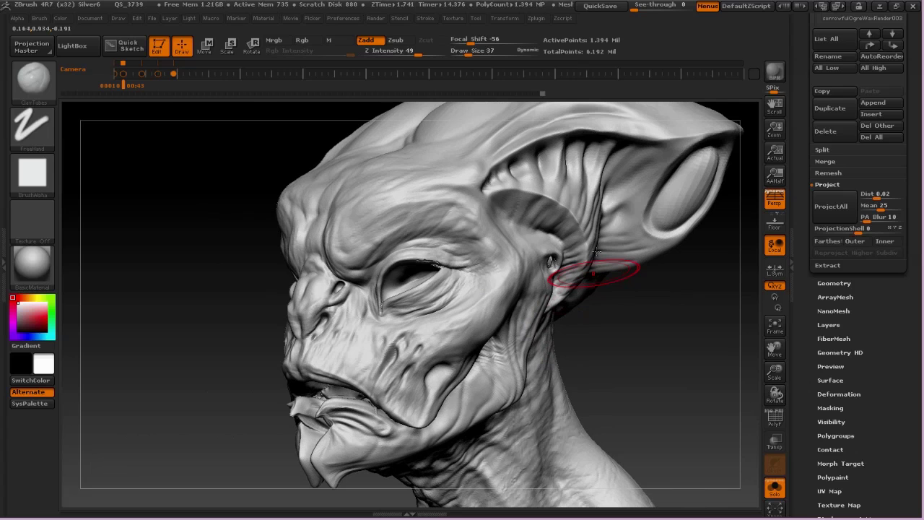
pyautogui.scroll(5, 823, 179)
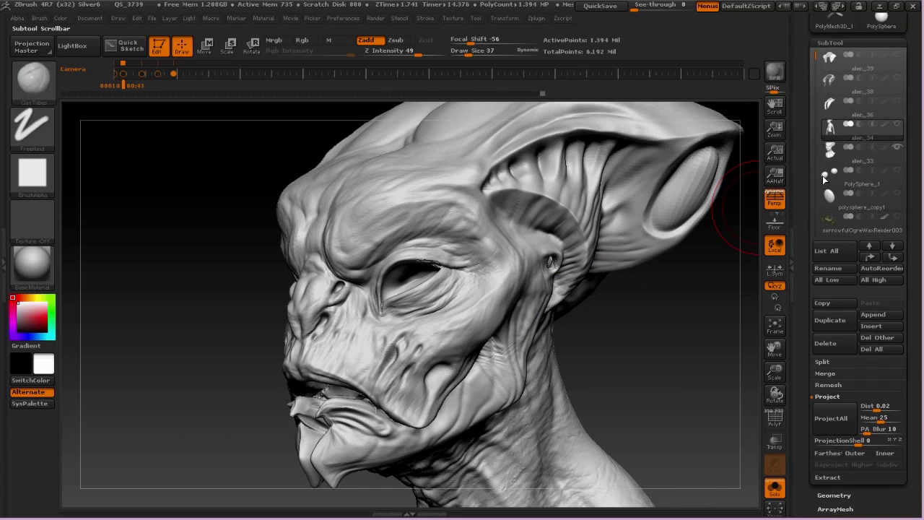
pyautogui.click(830, 150)
pyautogui.moveTo(833, 144)
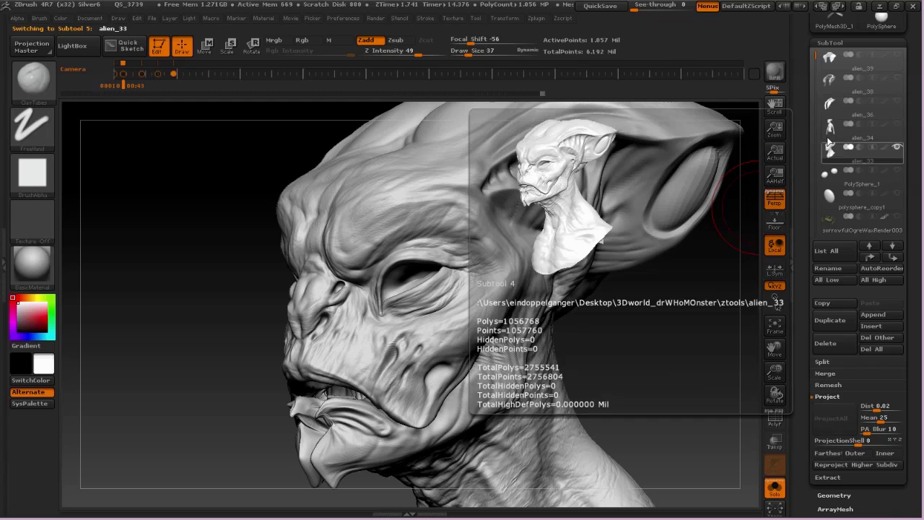
pyautogui.click(830, 128)
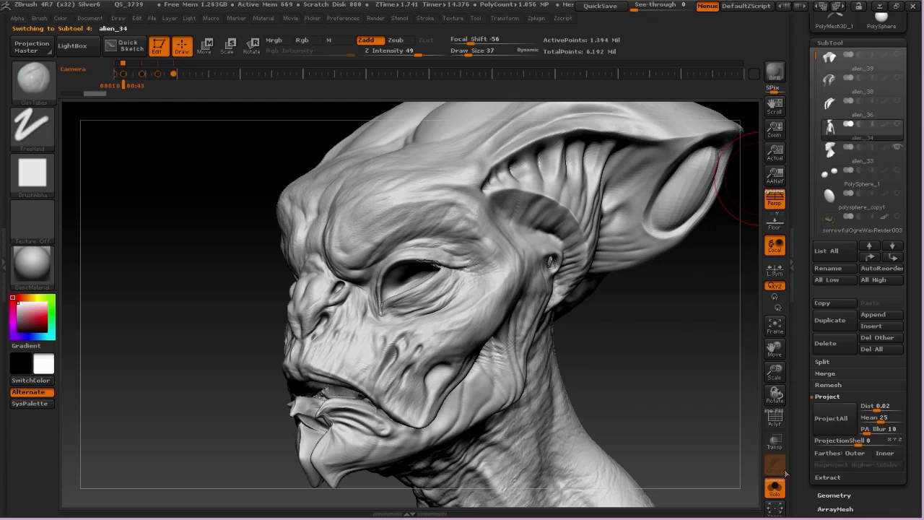
pyautogui.click(778, 490)
# Subdivide the body one more level and project the bust's finest skin details onto it.
pyautogui.keyDown('alt'); pyautogui.moveTo(666, 324); pyautogui.dragTo(625, 264); pyautogui.keyUp('alt')
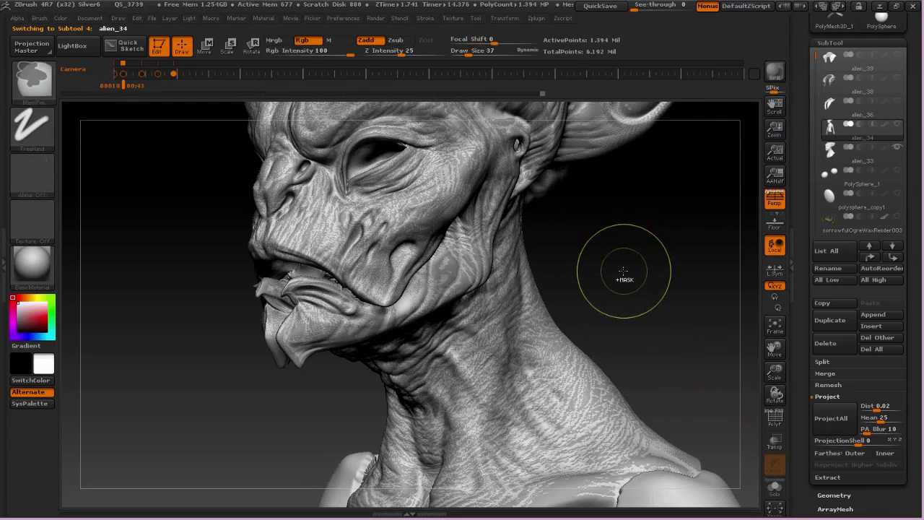
pyautogui.hotkey('ctrl', 'd')
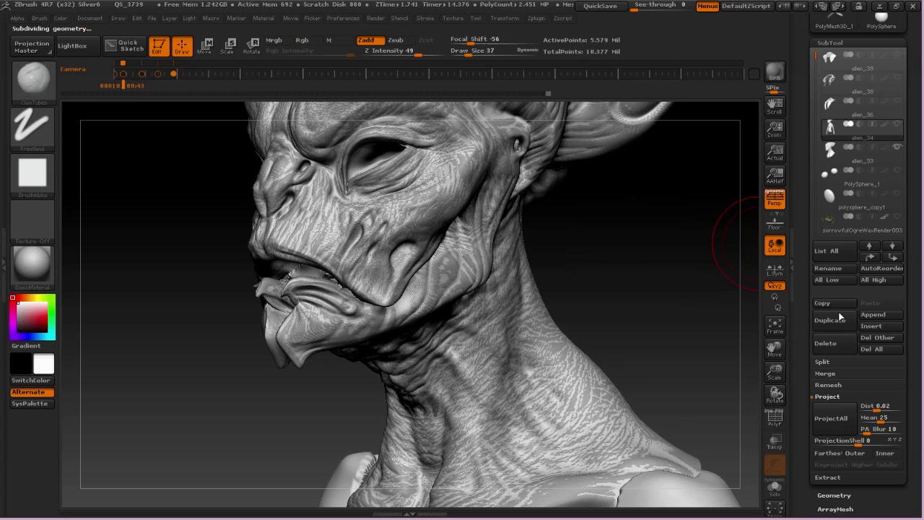
pyautogui.click(842, 410)
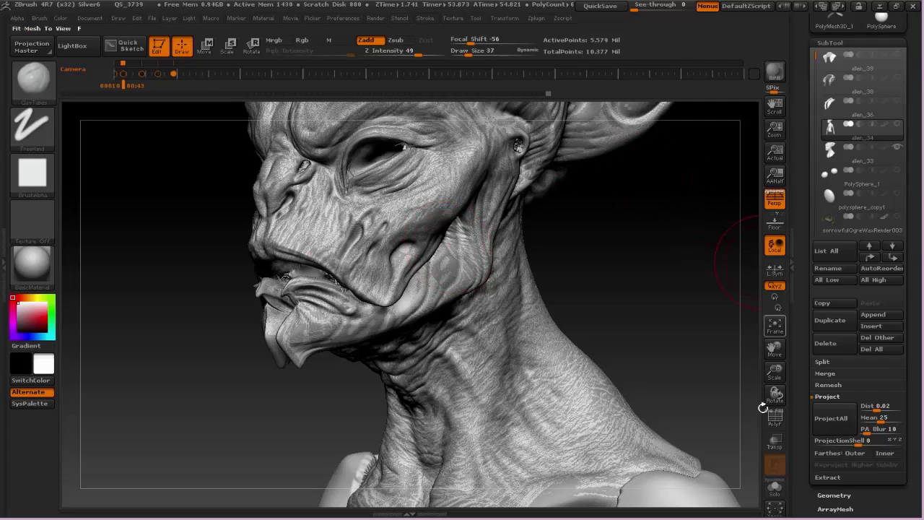
# Compare the original bust alien_33 with the projected body alien_34 in Solo mode.
pyautogui.click(775, 489)
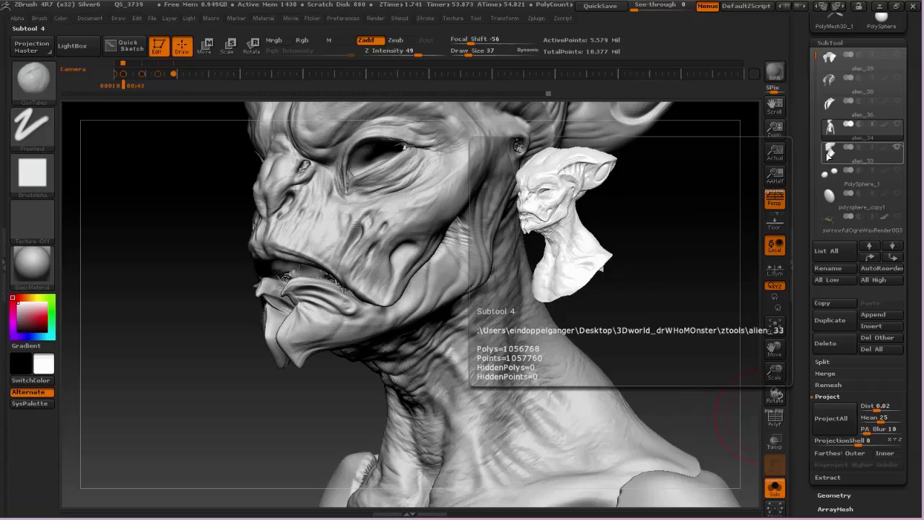
pyautogui.click(829, 151)
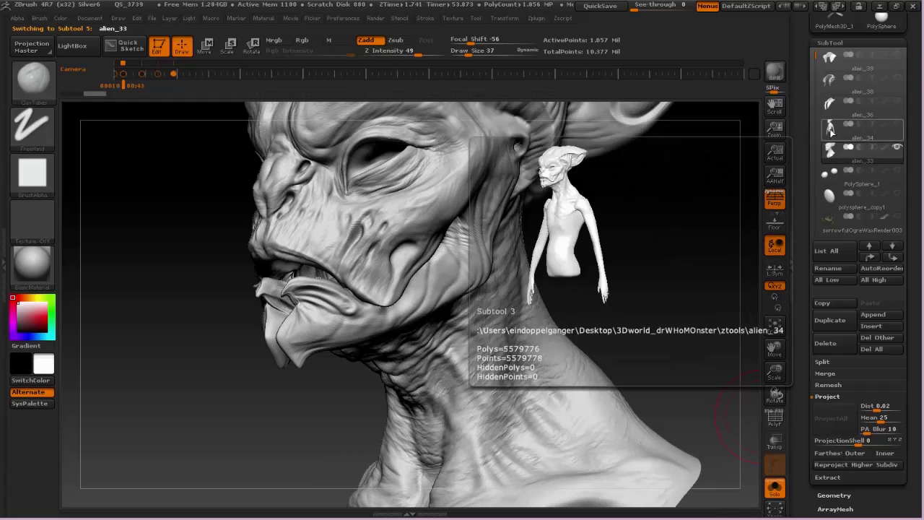
pyautogui.click(830, 130)
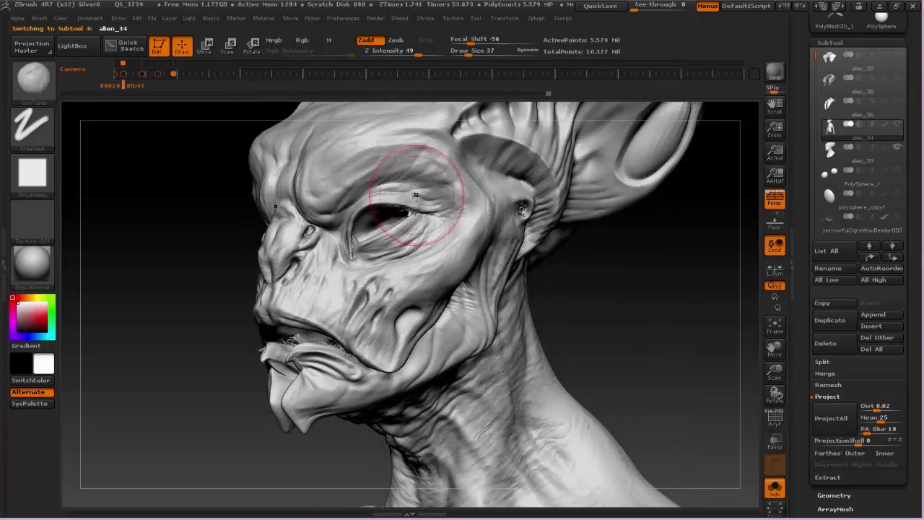
# Smooth the projection artifacts at the eye corners and beside the nose with a brush size of 11.
pyautogui.press('space')
pyautogui.moveTo(416, 195); pyautogui.dragTo(408, 194)
pyautogui.moveTo(411, 196)
pyautogui.keyDown('ctrl'); pyautogui.mouseDown(button='right')
pyautogui.moveTo(422, 233)
pyautogui.moveTo(414, 230)
pyautogui.mouseUp(button='right'); pyautogui.keyUp('ctrl')
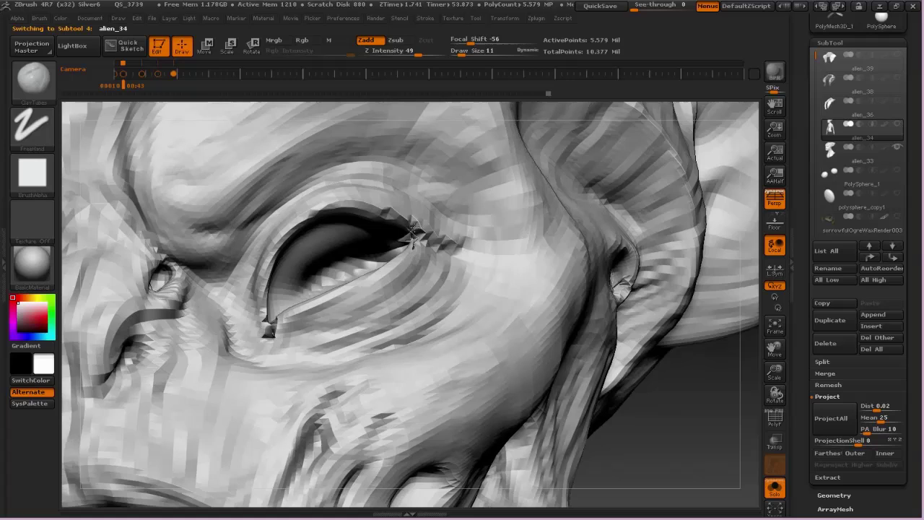
pyautogui.moveTo(415, 236)
pyautogui.keyDown('shift'); pyautogui.mouseDown()
pyautogui.moveTo(405, 240)
pyautogui.moveTo(386, 215)
pyautogui.mouseUp(); pyautogui.keyUp('shift')
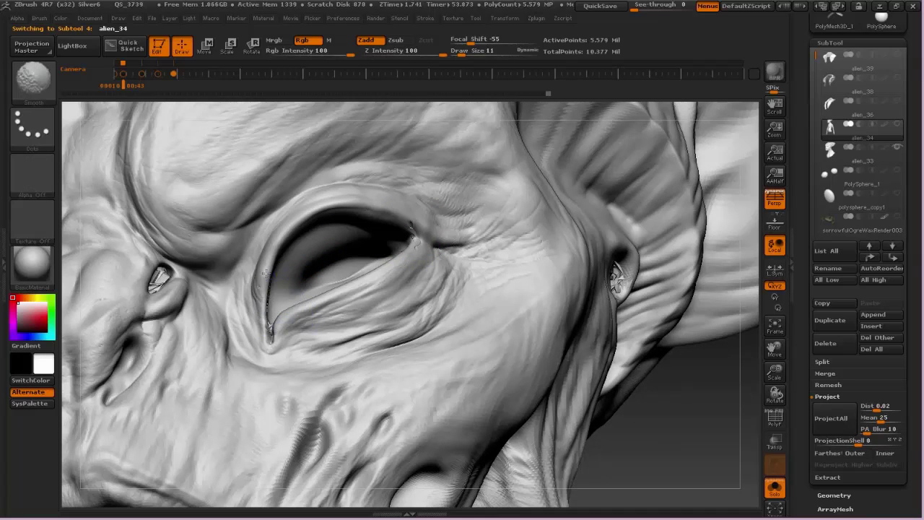
pyautogui.keyDown('shift'); pyautogui.moveTo(266, 274); pyautogui.dragTo(267, 266); pyautogui.keyUp('shift')
pyautogui.keyDown('shift'); pyautogui.moveTo(158, 282); pyautogui.dragTo(154, 285); pyautogui.keyUp('shift')
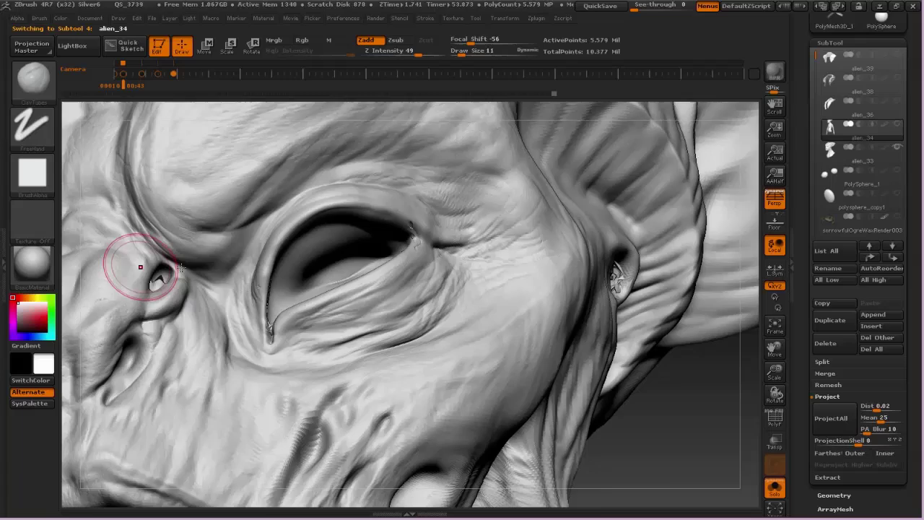
# Smooth the projection artifacts along the lips and inside the mouth opening.
pyautogui.keyDown('alt'); pyautogui.moveTo(140, 264); pyautogui.dragTo(304, 107, button='right'); pyautogui.keyUp('alt')
pyautogui.moveTo(272, 346); pyautogui.dragTo(346, 365, button='right')
pyautogui.moveTo(271, 390)
pyautogui.keyDown('shift'); pyautogui.mouseDown()
pyautogui.moveTo(282, 407)
pyautogui.moveTo(390, 400)
pyautogui.mouseUp(); pyautogui.keyUp('shift')
pyautogui.moveTo(219, 412); pyautogui.dragTo(418, 438)
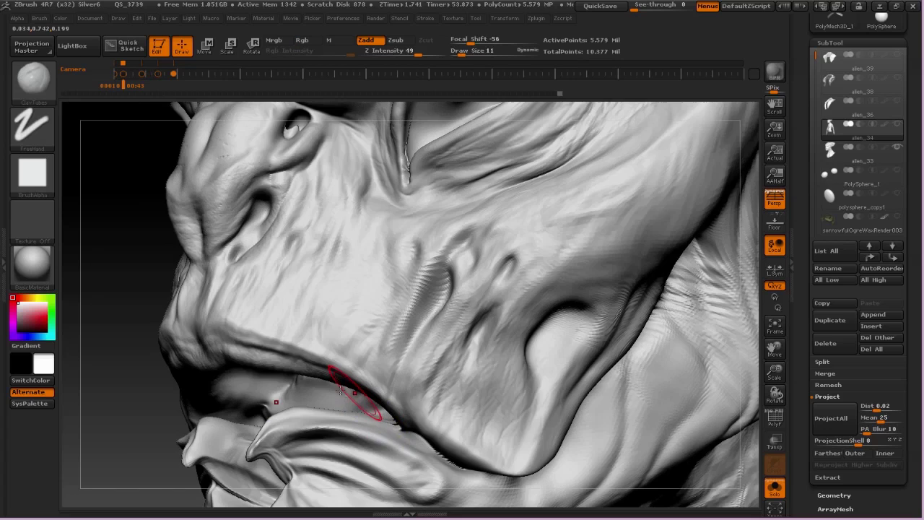
pyautogui.moveTo(365, 397)
pyautogui.keyDown('ctrl'); pyautogui.mouseDown(button='right')
pyautogui.moveTo(329, 289)
pyautogui.moveTo(329, 235)
pyautogui.mouseUp(button='right'); pyautogui.keyUp('ctrl')
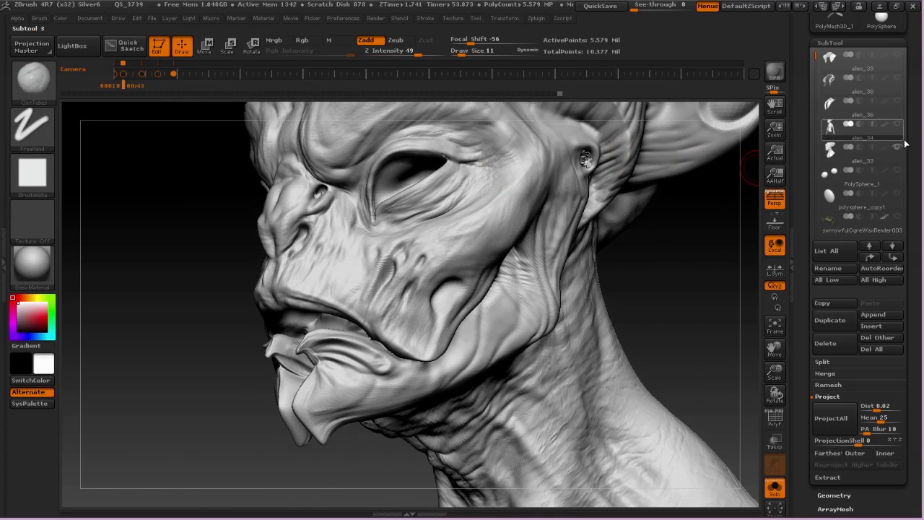
# Make the body subtool alien_34 visible and hide the original bust alien_33.
pyautogui.moveTo(898, 131)
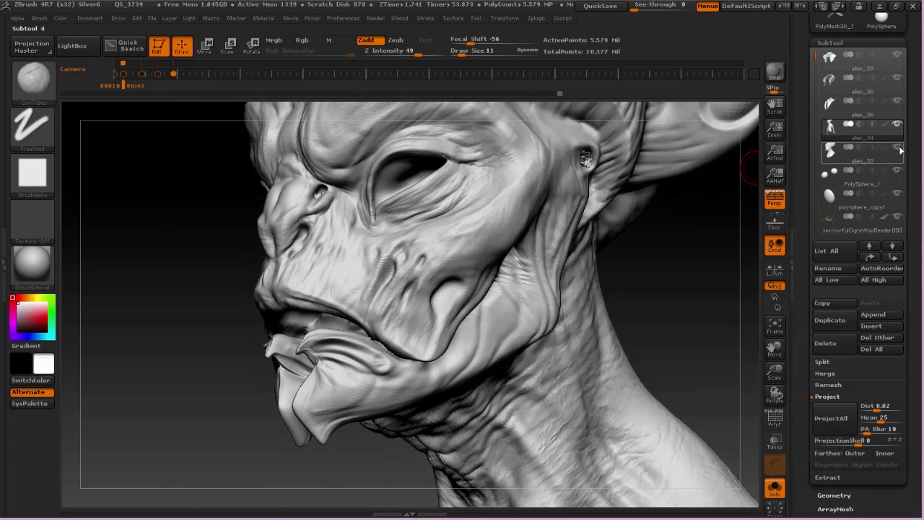
pyautogui.moveTo(897, 149)
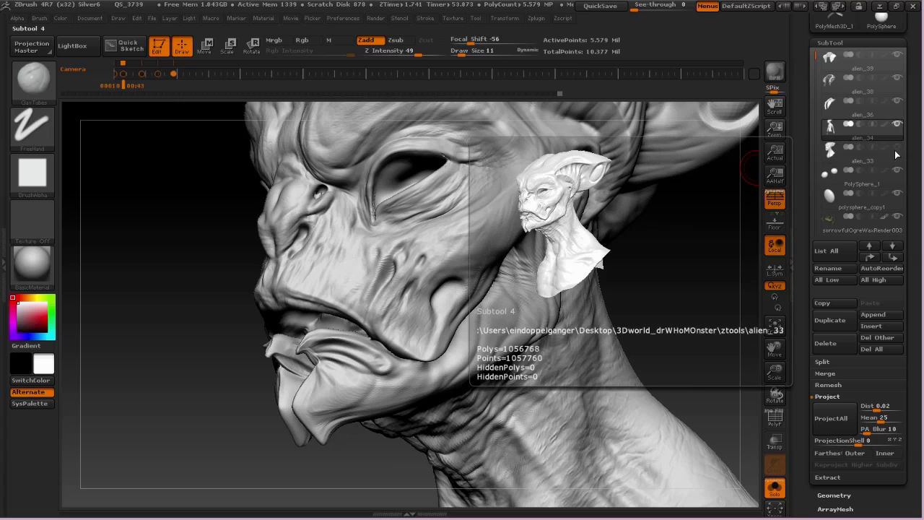
pyautogui.moveTo(900, 108)
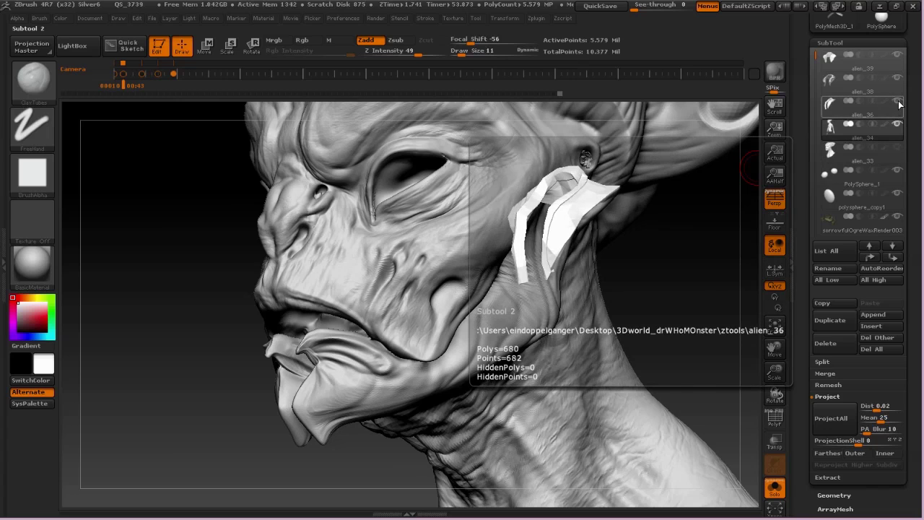
pyautogui.moveTo(898, 85)
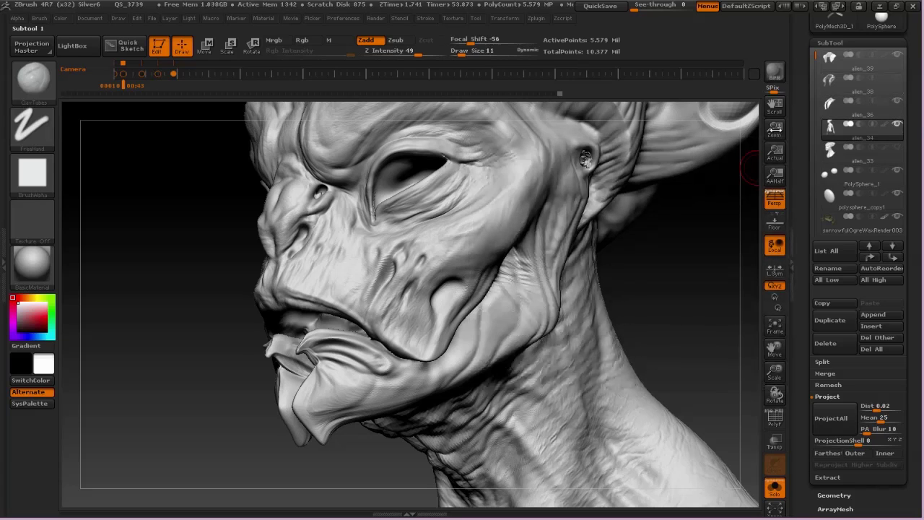
# Inspect the projection border across the chest and shoulders of alien_34 against the bust alien_33.
pyautogui.keyDown('alt'); pyautogui.moveTo(612, 175); pyautogui.dragTo(514, 268); pyautogui.keyUp('alt')
pyautogui.keyDown('alt'); pyautogui.moveTo(577, 267); pyautogui.dragTo(488, 249); pyautogui.keyUp('alt')
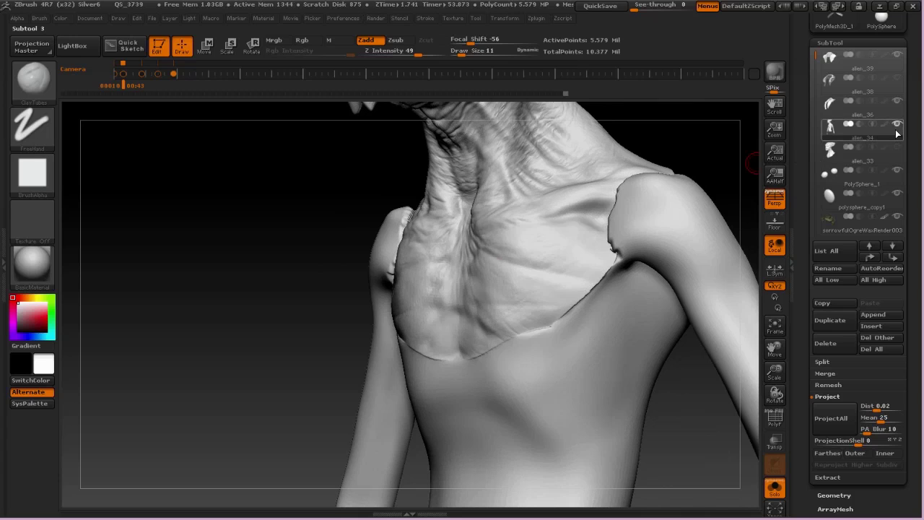
pyautogui.click(836, 152)
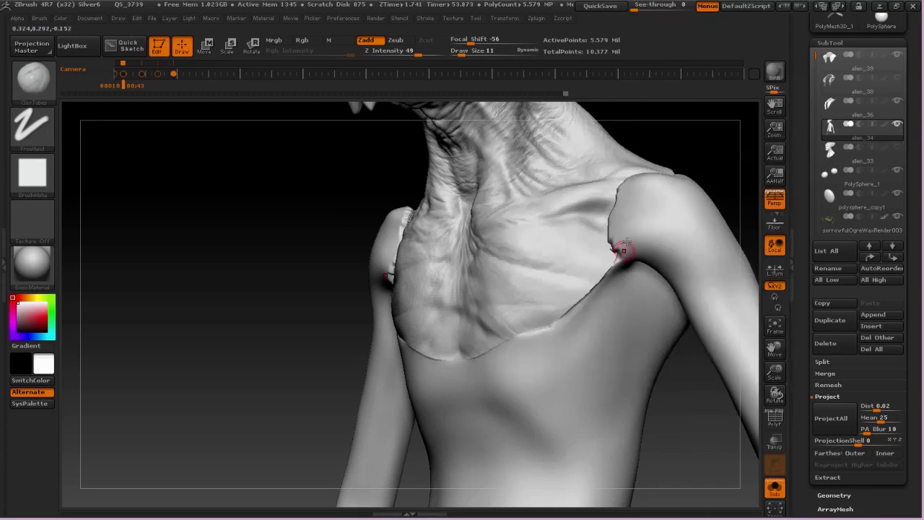
pyautogui.keyDown('alt'); pyautogui.moveTo(622, 236); pyautogui.dragTo(603, 261, button='right'); pyautogui.keyUp('alt')
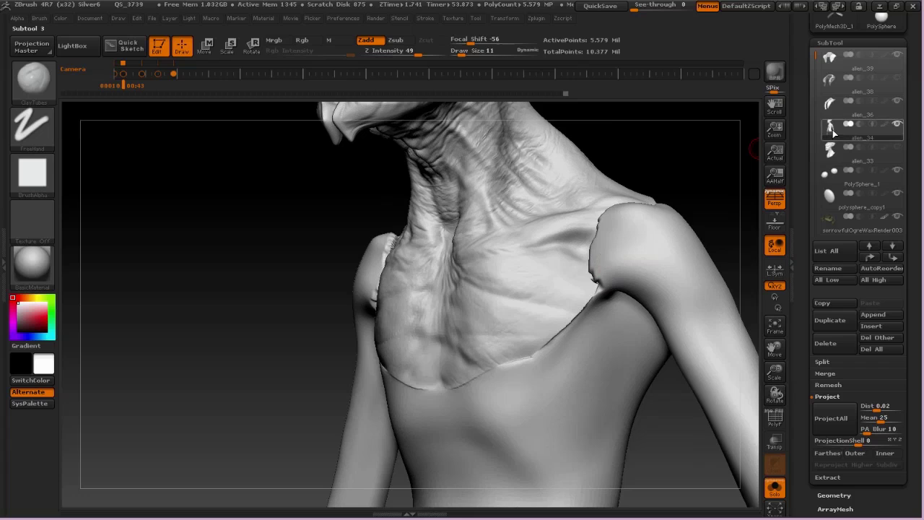
pyautogui.click(832, 148)
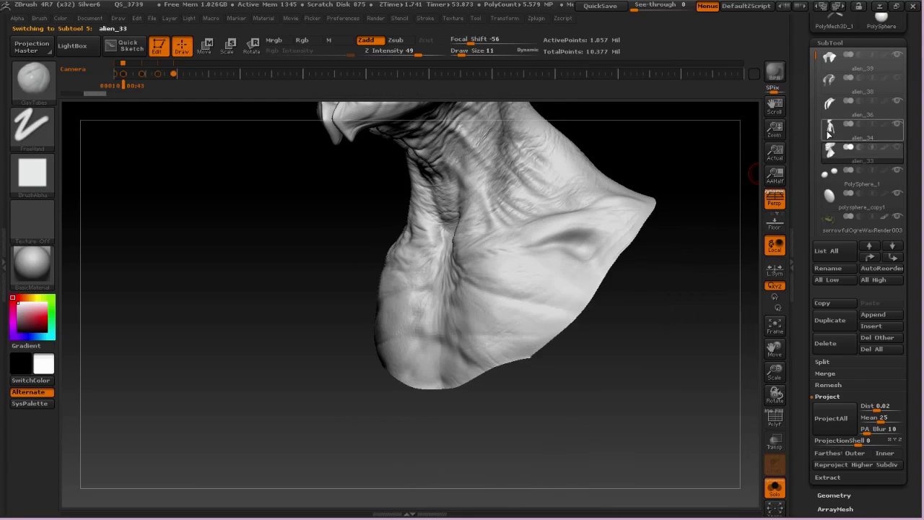
pyautogui.press('Up')
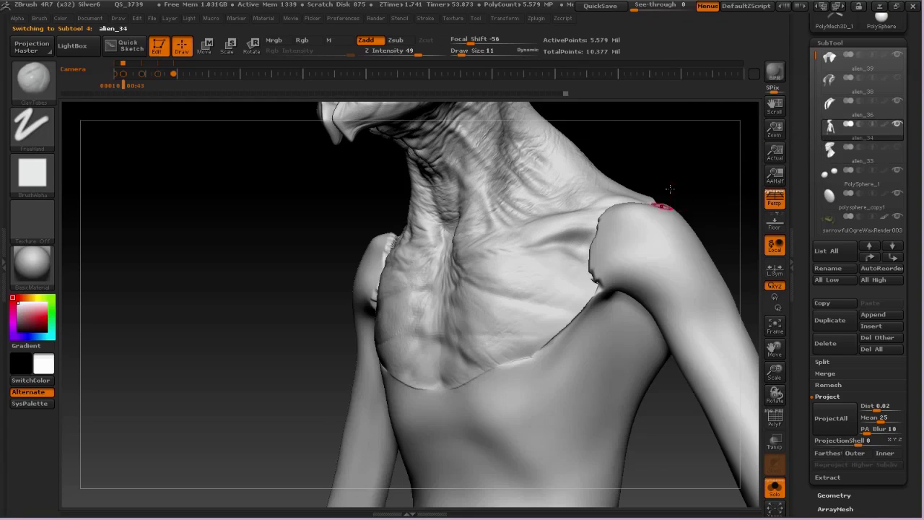
# Lower the body by three subdivision levels and smooth the projection border at the shoulders and chest, enlarging the brush to 25.
pyautogui.moveTo(670, 190)
pyautogui.mouseDown()
pyautogui.moveTo(651, 155)
pyautogui.moveTo(707, 190)
pyautogui.moveTo(683, 200)
pyautogui.moveTo(664, 181)
pyautogui.mouseUp()
pyautogui.keyDown('alt'); pyautogui.moveTo(614, 222); pyautogui.dragTo(692, 231); pyautogui.keyUp('alt')
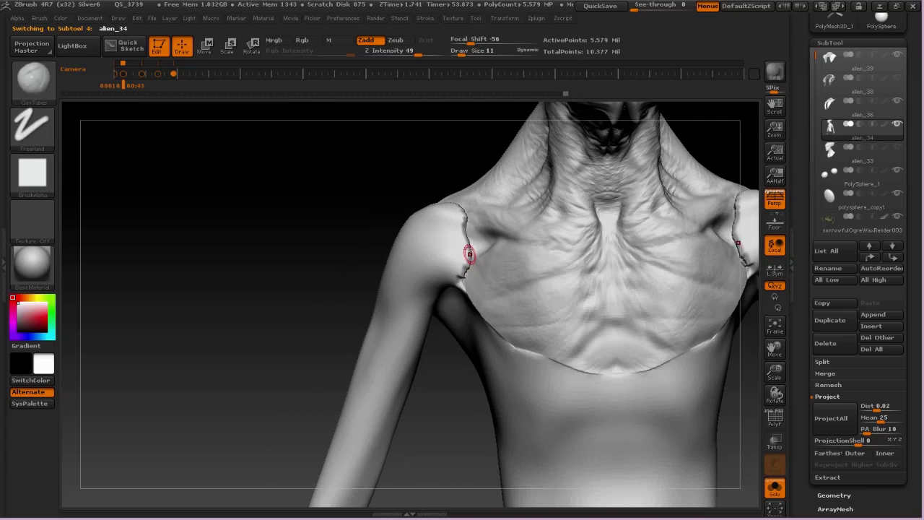
pyautogui.press('shift')
pyautogui.hotkey('shift', 'd')
pyautogui.hotkey('shift', 'd')
pyautogui.hotkey('shift', 'd')
pyautogui.moveTo(475, 244)
pyautogui.keyDown('shift'); pyautogui.mouseDown()
pyautogui.moveTo(462, 257)
pyautogui.moveTo(454, 233)
pyautogui.mouseUp(); pyautogui.keyUp('shift')
pyautogui.press(']')
pyautogui.press(']')
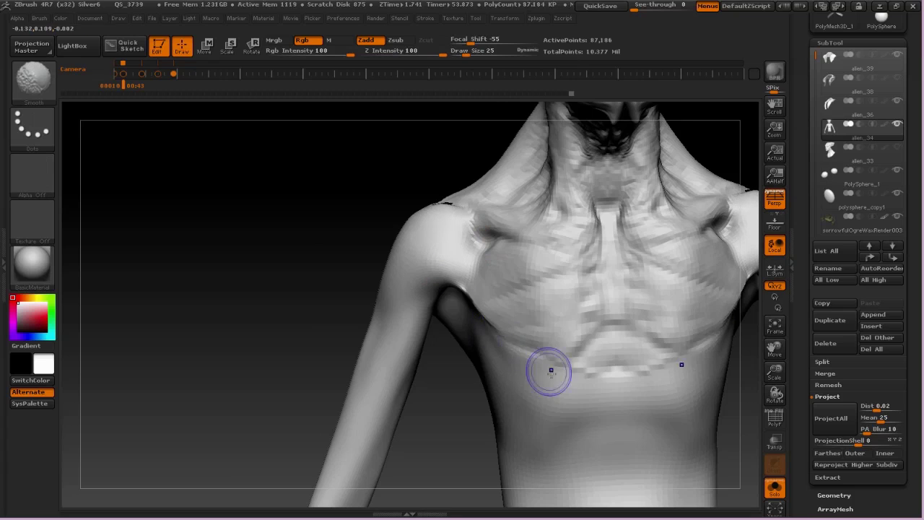
# Sculpt symmetrical muscle lines down the abdomen from the bottom of the chest with the Standard brush.
pyautogui.press('shift')
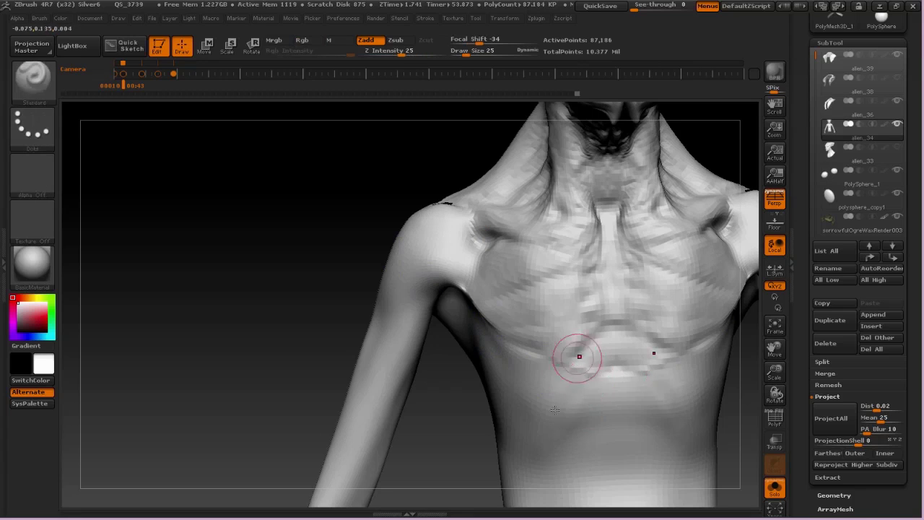
pyautogui.moveTo(578, 357)
pyautogui.mouseDown()
pyautogui.moveTo(556, 441)
pyautogui.moveTo(522, 454)
pyautogui.mouseUp()
pyautogui.moveTo(560, 407); pyautogui.dragTo(569, 423)
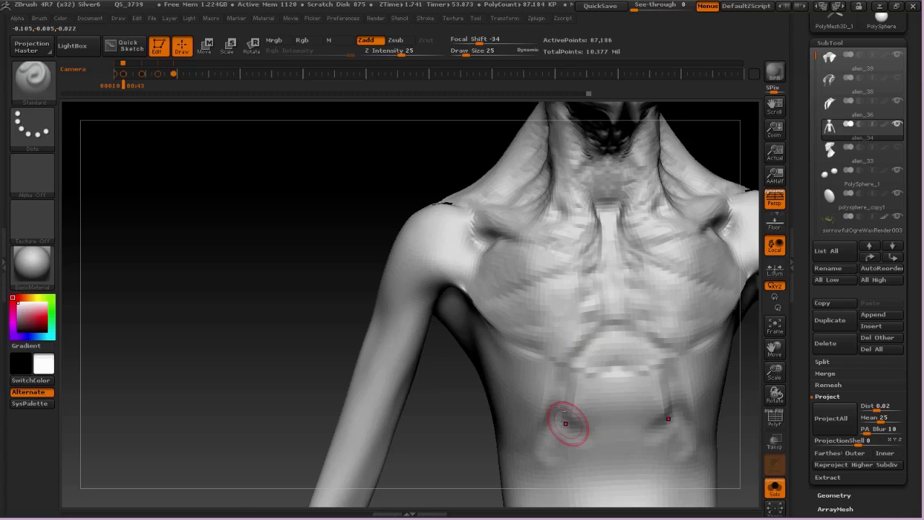
# Smooth the crease where the chest meets the armpit.
pyautogui.moveTo(569, 423)
pyautogui.keyDown('ctrl'); pyautogui.mouseDown(button='right')
pyautogui.moveTo(571, 406)
pyautogui.moveTo(503, 265)
pyautogui.moveTo(492, 295)
pyautogui.mouseUp(button='right'); pyautogui.keyUp('ctrl')
pyautogui.press('shift')
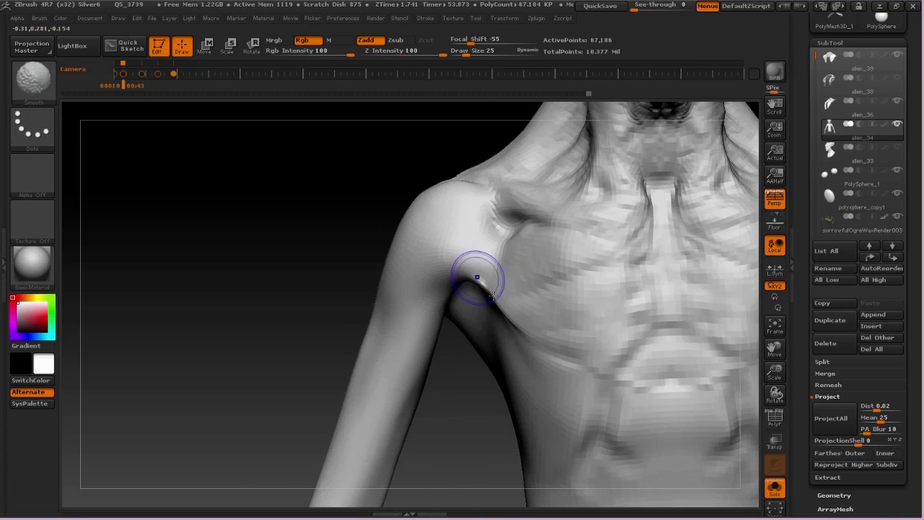
pyautogui.keyDown('shift'); pyautogui.moveTo(497, 309); pyautogui.dragTo(493, 297); pyautogui.keyUp('shift')
# Build up the deltoid over the front and side of the shoulder with the ClayTubes brush at size 25.
pyautogui.press('b')
pyautogui.press('c')
pyautogui.press('t')
pyautogui.moveTo(465, 258); pyautogui.dragTo(415, 305)
pyautogui.moveTo(474, 243); pyautogui.dragTo(422, 304)
pyautogui.moveTo(440, 269); pyautogui.dragTo(451, 220)
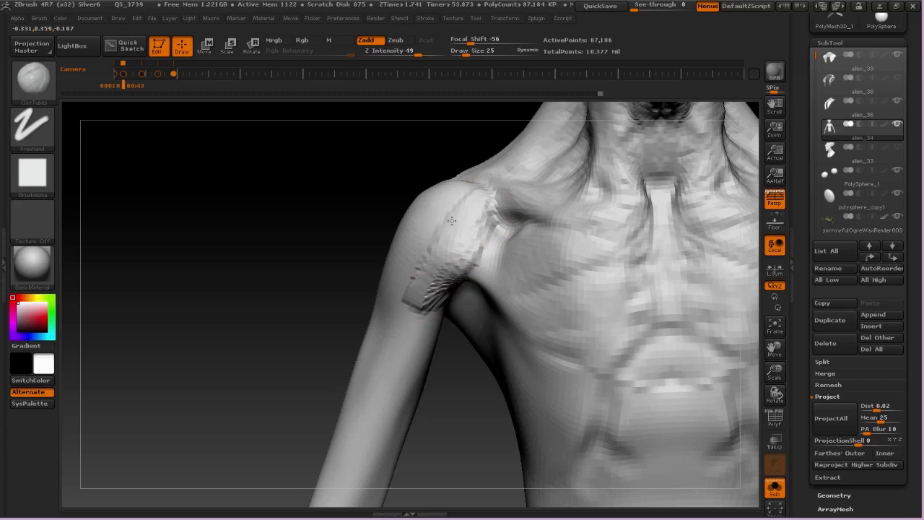
pyautogui.moveTo(403, 277); pyautogui.dragTo(393, 271)
pyautogui.moveTo(392, 272); pyautogui.dragTo(465, 253, button='right')
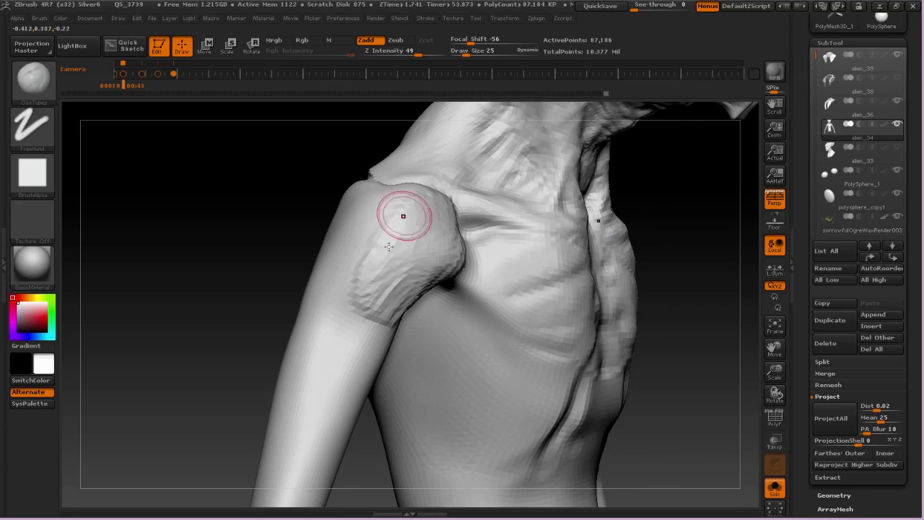
pyautogui.moveTo(402, 217)
pyautogui.mouseDown()
pyautogui.moveTo(379, 249)
pyautogui.moveTo(377, 236)
pyautogui.mouseUp()
# Add ClayTubes volume to the back of the shoulder and smooth the jagged seam along its top.
pyautogui.moveTo(378, 236); pyautogui.dragTo(447, 227, button='right')
pyautogui.moveTo(306, 205)
pyautogui.keyDown('alt'); pyautogui.mouseDown(button='right')
pyautogui.moveTo(322, 242)
pyautogui.moveTo(361, 245)
pyautogui.mouseUp(button='right'); pyautogui.keyUp('alt')
pyautogui.moveTo(249, 307); pyautogui.dragTo(325, 274)
pyautogui.moveTo(229, 299); pyautogui.dragTo(299, 284)
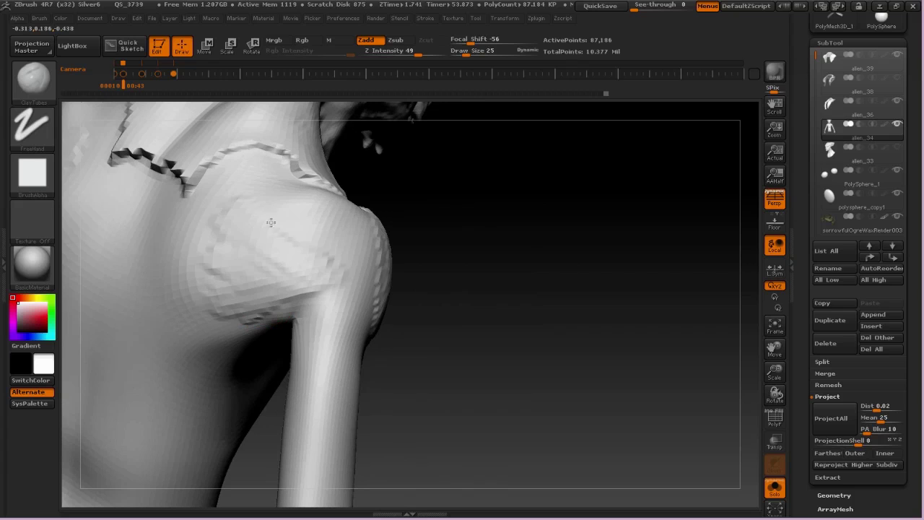
pyautogui.moveTo(225, 223); pyautogui.dragTo(213, 210)
pyautogui.moveTo(127, 155)
pyautogui.keyDown('shift'); pyautogui.mouseDown()
pyautogui.moveTo(172, 148)
pyautogui.moveTo(189, 171)
pyautogui.moveTo(252, 160)
pyautogui.mouseUp(); pyautogui.keyUp('shift')
# Adjust the brush size and blend the deltoid's clay strokes into the shoulder and upper arm.
pyautogui.press('space')
pyautogui.press('space')
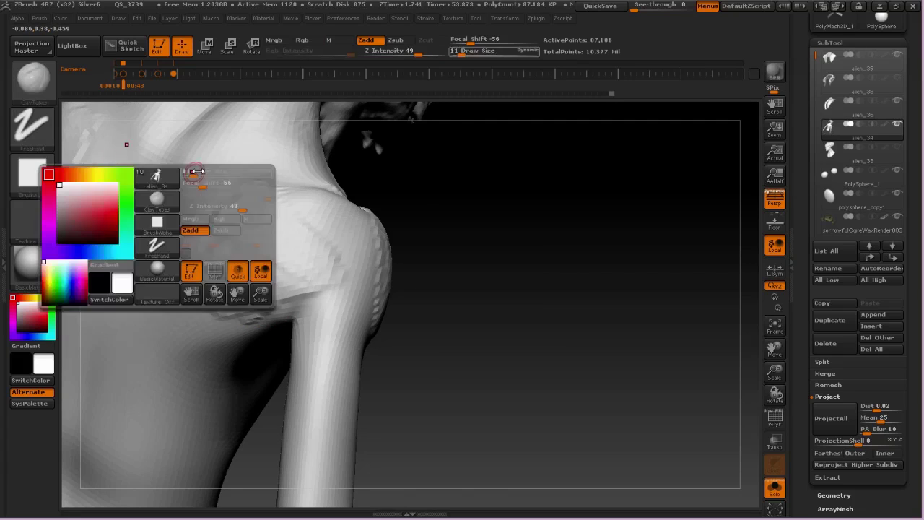
pyautogui.moveTo(193, 172)
pyautogui.mouseDown()
pyautogui.moveTo(204, 172)
pyautogui.moveTo(155, 242)
pyautogui.moveTo(144, 332)
pyautogui.moveTo(300, 261)
pyautogui.moveTo(165, 335)
pyautogui.moveTo(282, 209)
pyautogui.mouseUp()
pyautogui.moveTo(469, 238)
pyautogui.mouseDown()
pyautogui.moveTo(318, 253)
pyautogui.moveTo(339, 318)
pyautogui.moveTo(361, 233)
pyautogui.moveTo(361, 325)
pyautogui.mouseUp()
pyautogui.moveTo(548, 249)
pyautogui.mouseDown()
pyautogui.moveTo(390, 249)
pyautogui.moveTo(406, 238)
pyautogui.moveTo(424, 245)
pyautogui.mouseUp()
pyautogui.moveTo(311, 252); pyautogui.dragTo(224, 252)
# Sculpt pectoral muscle strands from the armpit across the chest with ClayTubes at size 32.
pyautogui.press('space')
pyautogui.moveTo(464, 252); pyautogui.dragTo(480, 260)
pyautogui.press('space')
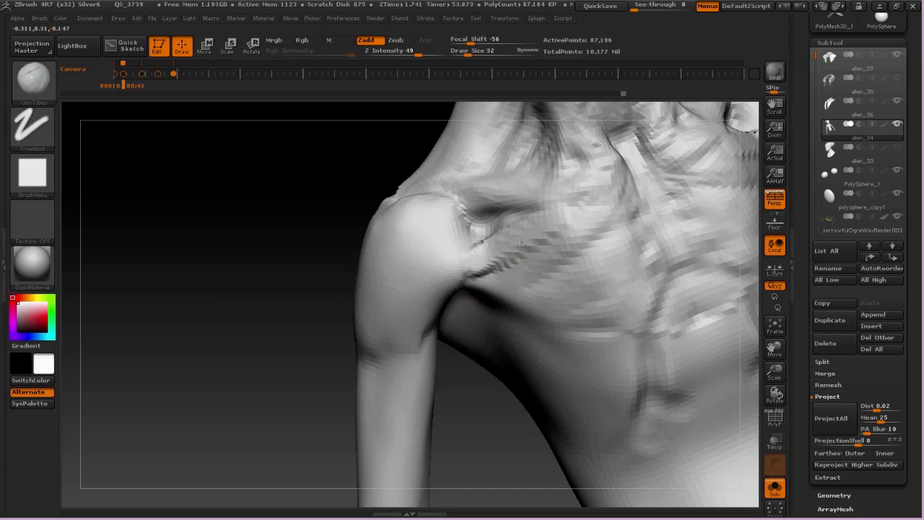
pyautogui.moveTo(573, 236)
pyautogui.mouseDown()
pyautogui.moveTo(564, 270)
pyautogui.moveTo(462, 279)
pyautogui.mouseUp()
pyautogui.moveTo(462, 279)
pyautogui.mouseDown()
pyautogui.moveTo(542, 284)
pyautogui.moveTo(478, 299)
pyautogui.moveTo(612, 348)
pyautogui.moveTo(580, 352)
pyautogui.moveTo(604, 342)
pyautogui.mouseUp()
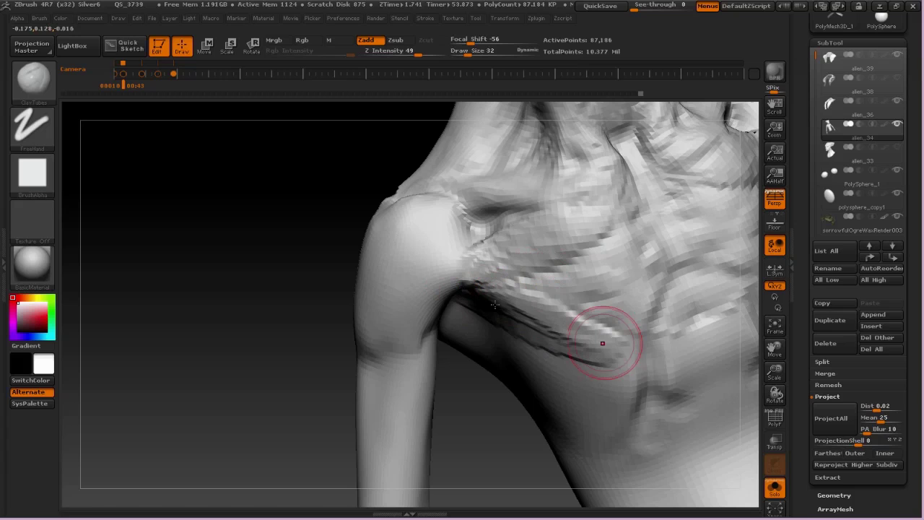
pyautogui.moveTo(473, 298)
pyautogui.mouseDown()
pyautogui.moveTo(603, 359)
pyautogui.moveTo(441, 282)
pyautogui.moveTo(534, 328)
pyautogui.mouseUp()
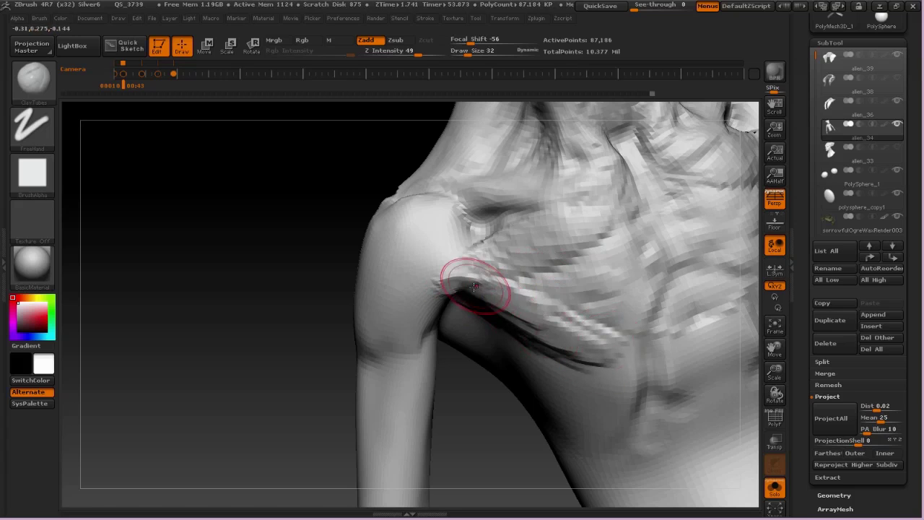
# Reshape the armpit area with the Move brush at size 58 and smooth the chest strokes.
pyautogui.press('b')
pyautogui.press('m')
pyautogui.press('v')
pyautogui.press('s')
pyautogui.moveTo(456, 282); pyautogui.dragTo(455, 295)
pyautogui.moveTo(462, 289)
pyautogui.keyDown('ctrl'); pyautogui.mouseDown(button='right')
pyautogui.moveTo(488, 227)
pyautogui.moveTo(539, 242)
pyautogui.moveTo(528, 273)
pyautogui.moveTo(561, 285)
pyautogui.mouseUp(button='right'); pyautogui.keyUp('ctrl')
pyautogui.keyDown('shift'); pyautogui.moveTo(560, 284); pyautogui.dragTo(585, 272); pyautogui.keyUp('shift')
# Adjust the side profile of the chest and upper abdomen with the Move brush at size 80.
pyautogui.moveTo(548, 282); pyautogui.dragTo(508, 280, button='right')
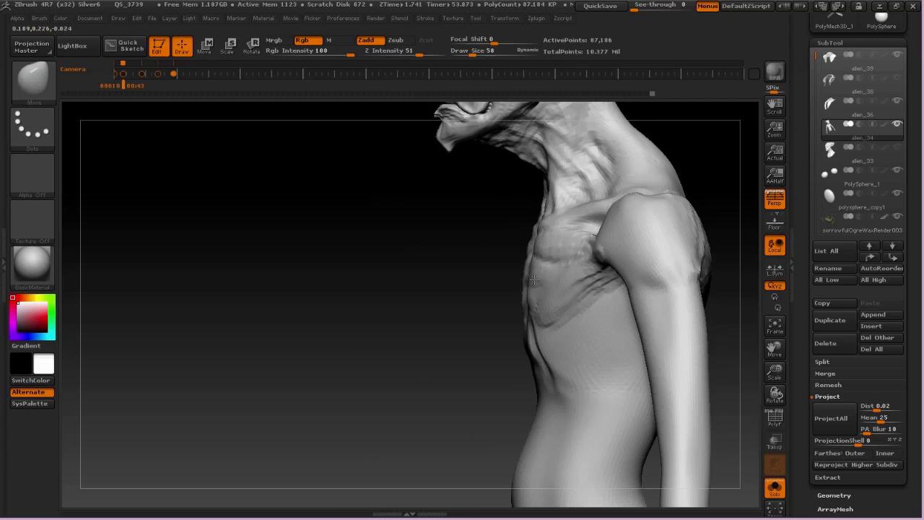
pyautogui.press('space')
pyautogui.moveTo(536, 281); pyautogui.dragTo(529, 308)
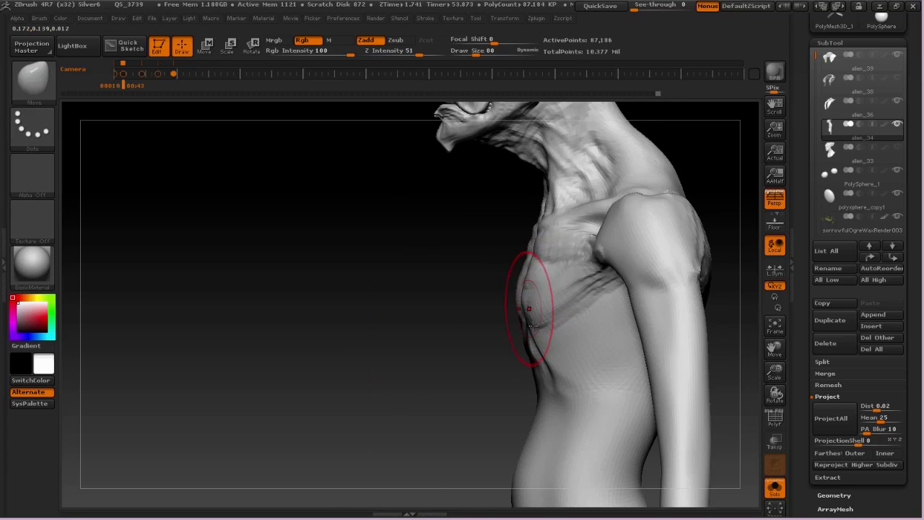
pyautogui.moveTo(560, 372); pyautogui.dragTo(552, 367)
# Reshape the front of the shoulder with the Move brush at size 65 and smooth its transition into the chest.
pyautogui.keyDown('alt'); pyautogui.moveTo(556, 270); pyautogui.dragTo(538, 286, button='right'); pyautogui.keyUp('alt')
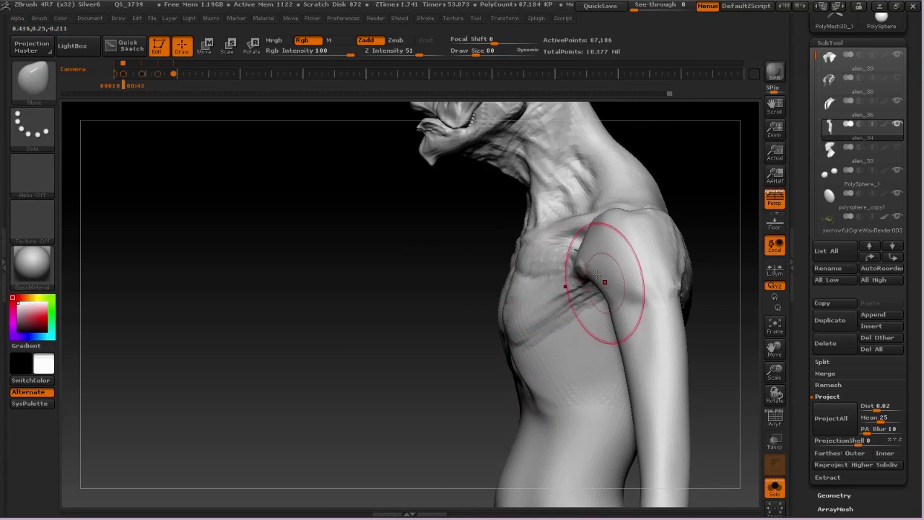
pyautogui.moveTo(581, 267); pyautogui.dragTo(591, 261)
pyautogui.press('space')
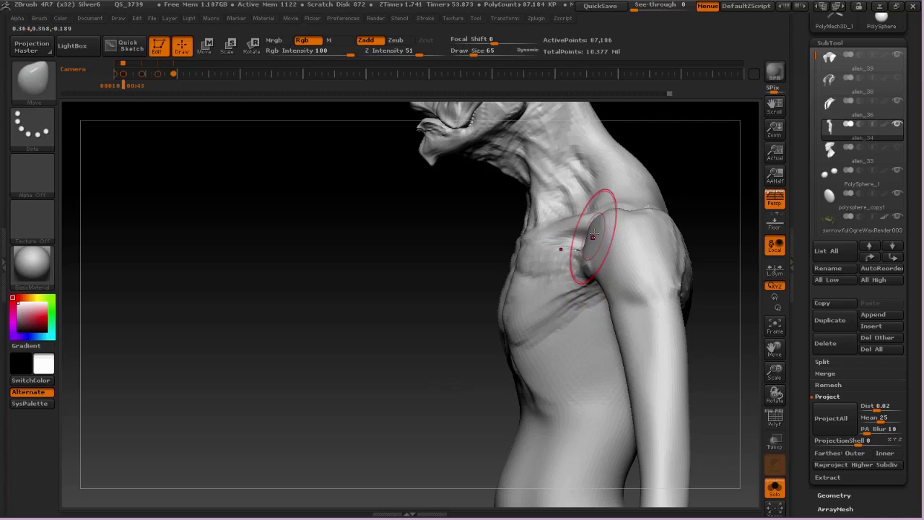
pyautogui.press('shift')
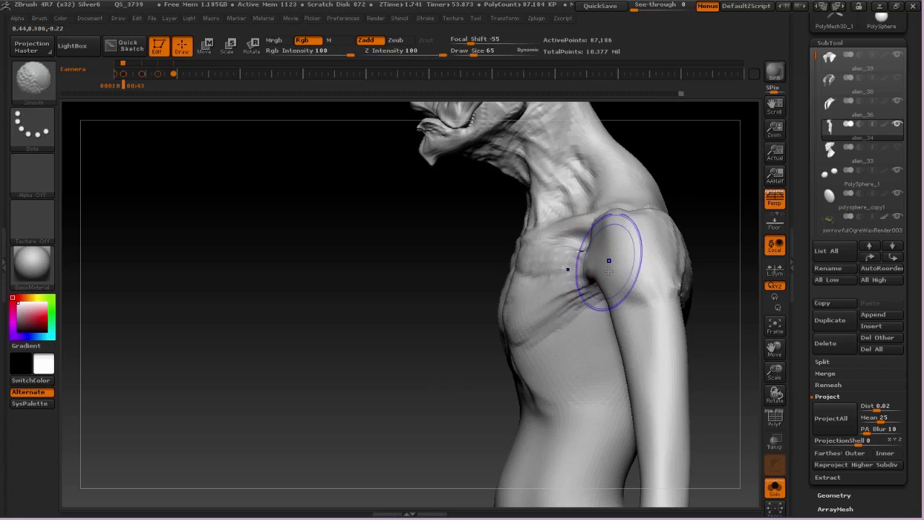
pyautogui.moveTo(635, 243); pyautogui.dragTo(592, 241, button='right')
pyautogui.keyDown('shift'); pyautogui.moveTo(577, 245); pyautogui.dragTo(573, 277); pyautogui.keyUp('shift')
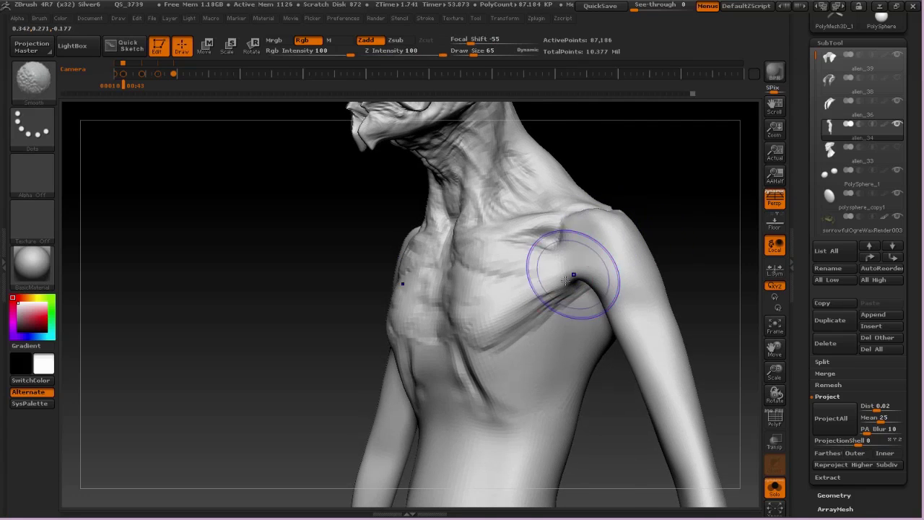
# Smooth the crease beside the armpit and reshape the front of the shoulder with the Move brush at size 65.
pyautogui.moveTo(514, 297); pyautogui.dragTo(506, 316)
pyautogui.moveTo(594, 266); pyautogui.dragTo(606, 277)
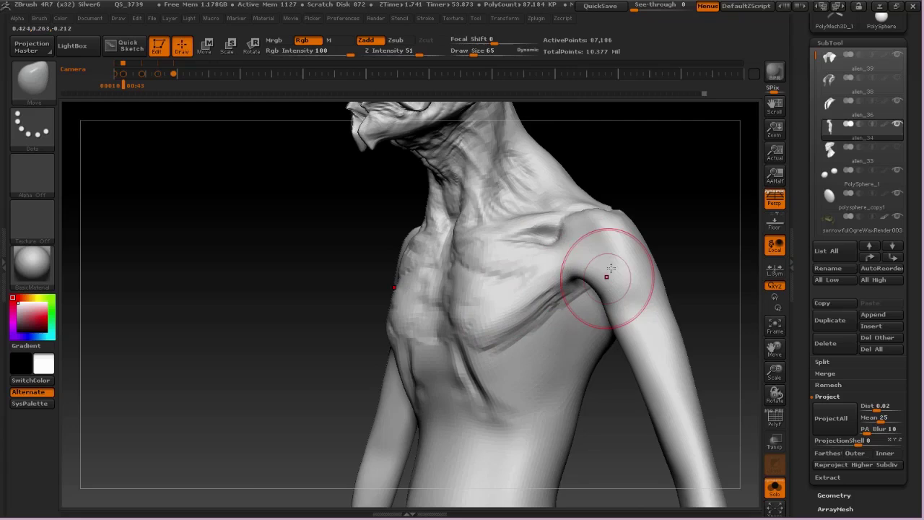
pyautogui.keyDown('shift'); pyautogui.moveTo(607, 276); pyautogui.dragTo(635, 280, button='right'); pyautogui.keyUp('shift')
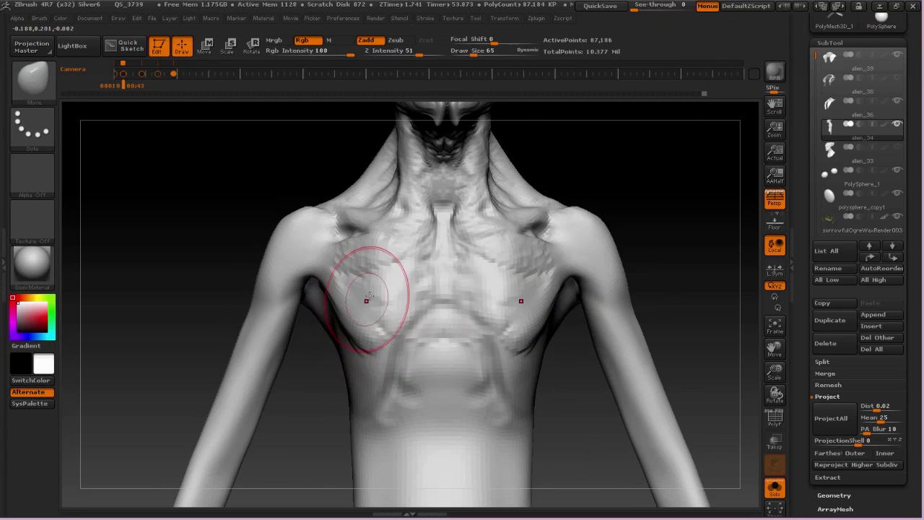
pyautogui.keyDown('ctrl'); pyautogui.moveTo(367, 301); pyautogui.dragTo(379, 225, button='right'); pyautogui.keyUp('ctrl')
pyautogui.moveTo(453, 220); pyautogui.dragTo(458, 264, button='right')
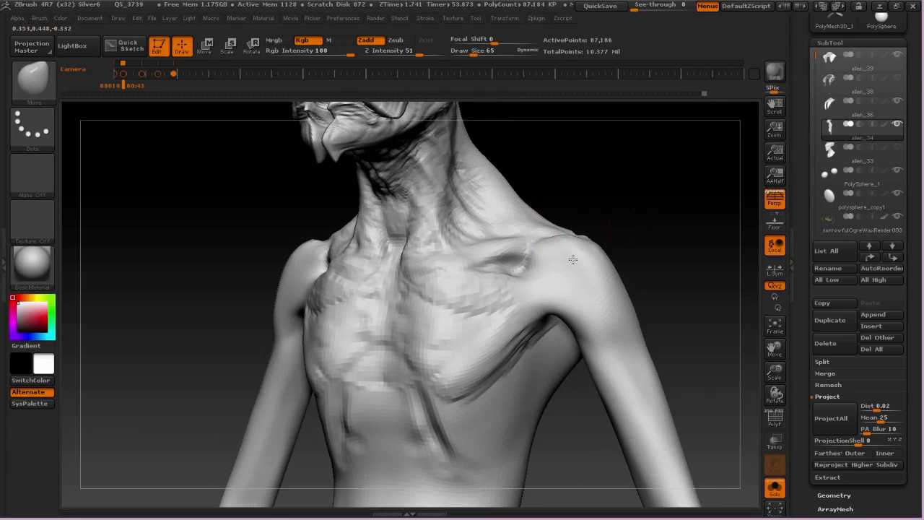
# Sculpt deltoid muscle strands over the front of the shoulder with ClayTubes at size 32.
pyautogui.moveTo(563, 253); pyautogui.dragTo(540, 287, button='right')
pyautogui.press('space')
pyautogui.moveTo(554, 246); pyautogui.dragTo(545, 247)
pyautogui.press('b')
pyautogui.press('c')
pyautogui.press('t')
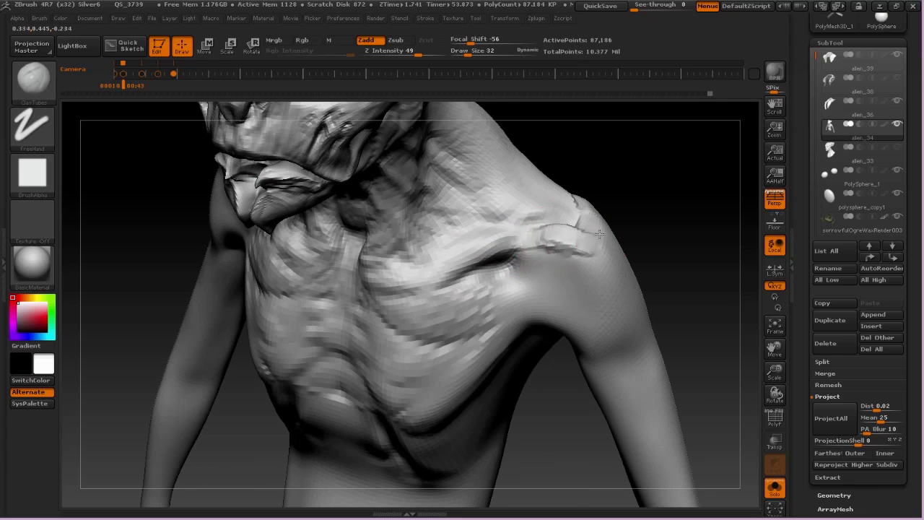
pyautogui.moveTo(599, 233)
pyautogui.mouseDown(button='right')
pyautogui.moveTo(589, 228)
pyautogui.moveTo(560, 262)
pyautogui.mouseUp(button='right')
pyautogui.moveTo(614, 338); pyautogui.dragTo(621, 343)
pyautogui.moveTo(582, 252); pyautogui.dragTo(625, 347)
pyautogui.moveTo(551, 249); pyautogui.dragTo(636, 345)
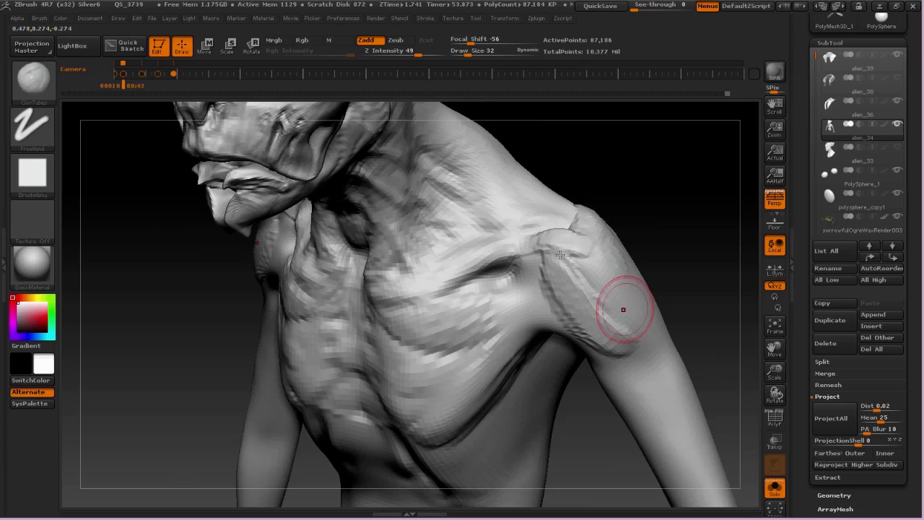
pyautogui.moveTo(565, 264); pyautogui.dragTo(653, 350)
pyautogui.moveTo(578, 251); pyautogui.dragTo(652, 335)
pyautogui.moveTo(625, 255); pyautogui.dragTo(652, 331)
pyautogui.moveTo(582, 261); pyautogui.dragTo(632, 314)
# Extend the deltoid strands across the side and back of the shoulder with ClayTubes at size 32.
pyautogui.moveTo(563, 170); pyautogui.dragTo(715, 173)
pyautogui.moveTo(425, 159); pyautogui.dragTo(470, 150)
pyautogui.moveTo(470, 151)
pyautogui.mouseDown(button='right')
pyautogui.moveTo(506, 274)
pyautogui.moveTo(446, 289)
pyautogui.mouseUp(button='right')
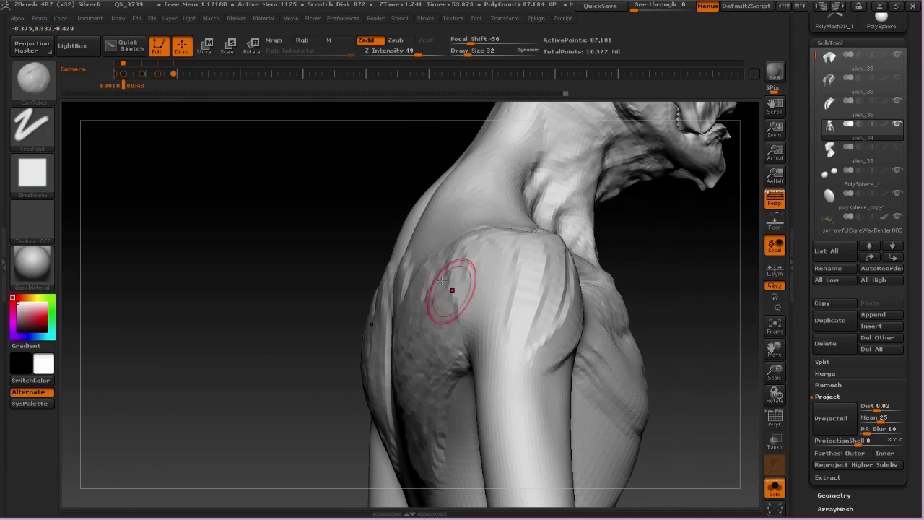
pyautogui.moveTo(460, 267); pyautogui.dragTo(543, 342)
pyautogui.moveTo(470, 243); pyautogui.dragTo(519, 339)
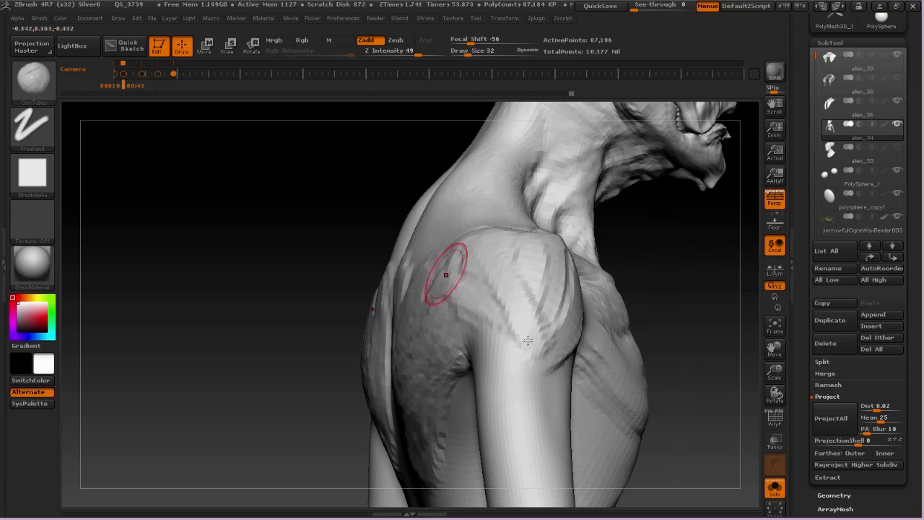
pyautogui.moveTo(445, 272); pyautogui.dragTo(540, 358)
pyautogui.moveTo(525, 267); pyautogui.dragTo(559, 376)
pyautogui.moveTo(535, 261); pyautogui.dragTo(550, 309)
pyautogui.moveTo(537, 209); pyautogui.dragTo(526, 243, button='right')
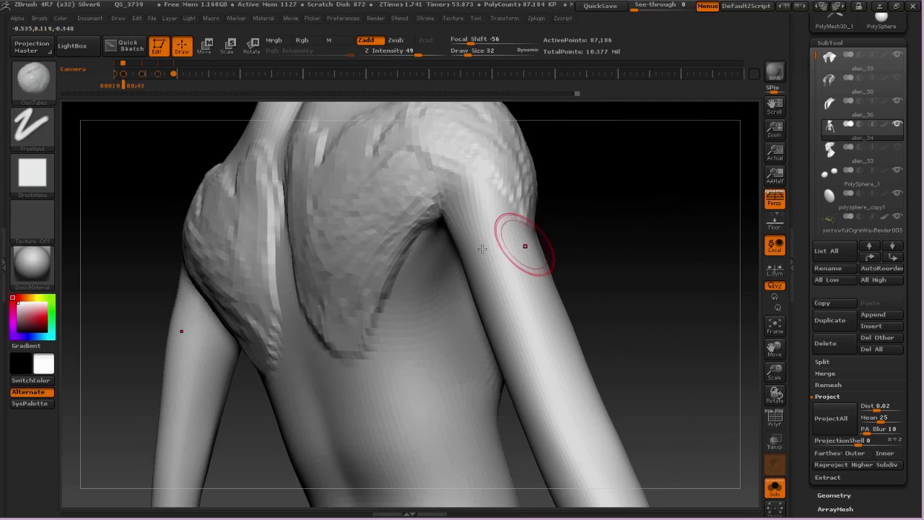
# Build up the triceps on the back of the upper arm with lengthwise ClayTubes strokes at size 32.
pyautogui.moveTo(466, 210); pyautogui.dragTo(498, 311)
pyautogui.moveTo(529, 232); pyautogui.dragTo(509, 310)
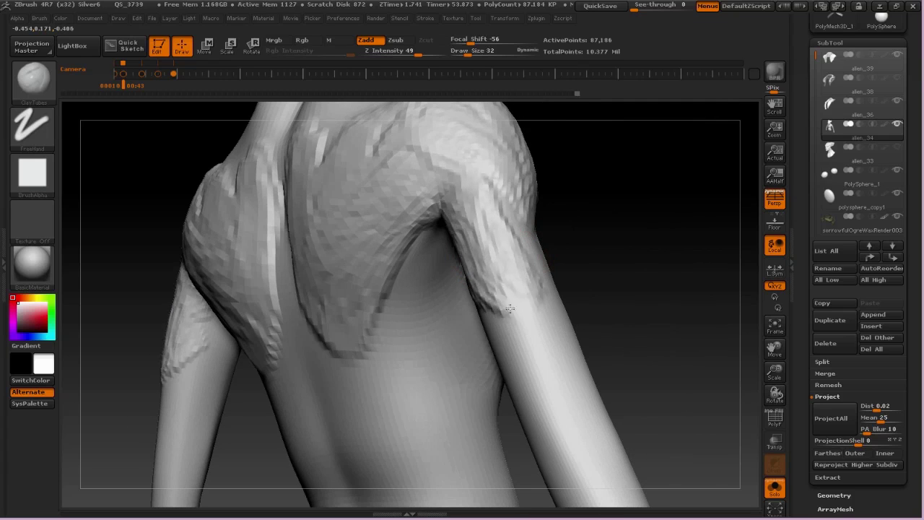
pyautogui.moveTo(470, 209); pyautogui.dragTo(514, 321)
pyautogui.moveTo(492, 230); pyautogui.dragTo(523, 341)
pyautogui.moveTo(465, 235); pyautogui.dragTo(508, 324)
pyautogui.moveTo(465, 208); pyautogui.dragTo(505, 317)
# Adjust the armpit and shoulder shape with the Move brush at size 58 and smooth the deltoid strokes.
pyautogui.moveTo(505, 311)
pyautogui.mouseDown(button='right')
pyautogui.moveTo(457, 279)
pyautogui.moveTo(464, 207)
pyautogui.moveTo(507, 226)
pyautogui.moveTo(561, 196)
pyautogui.mouseUp(button='right')
pyautogui.press('b')
pyautogui.press('m')
pyautogui.press('v')
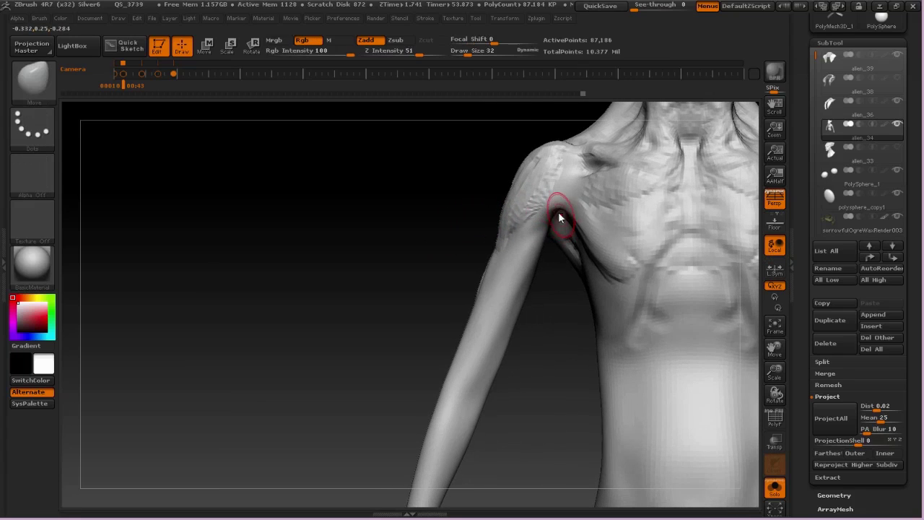
pyautogui.moveTo(542, 231); pyautogui.dragTo(607, 172, button='right')
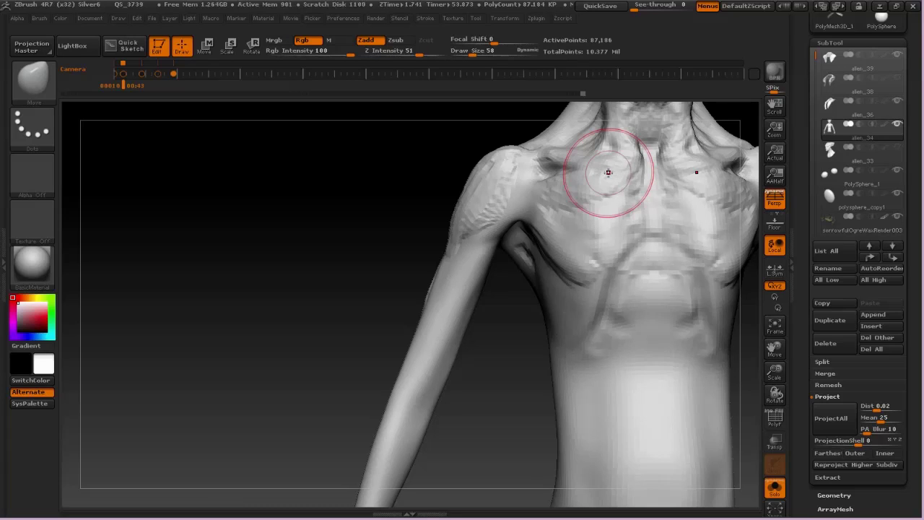
pyautogui.keyDown('shift'); pyautogui.moveTo(493, 167); pyautogui.dragTo(476, 199); pyautogui.keyUp('shift')
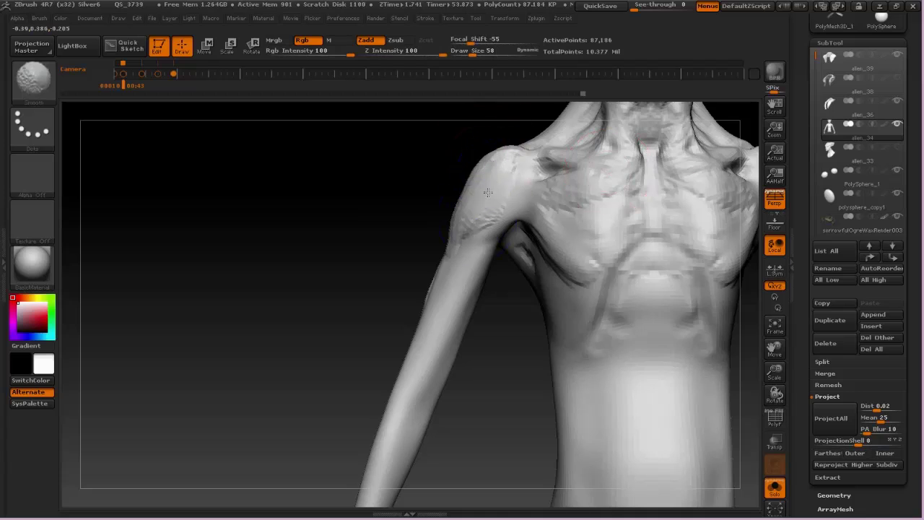
pyautogui.moveTo(445, 150)
pyautogui.mouseDown()
pyautogui.moveTo(448, 173)
pyautogui.moveTo(498, 174)
pyautogui.moveTo(505, 217)
pyautogui.moveTo(580, 265)
pyautogui.mouseUp()
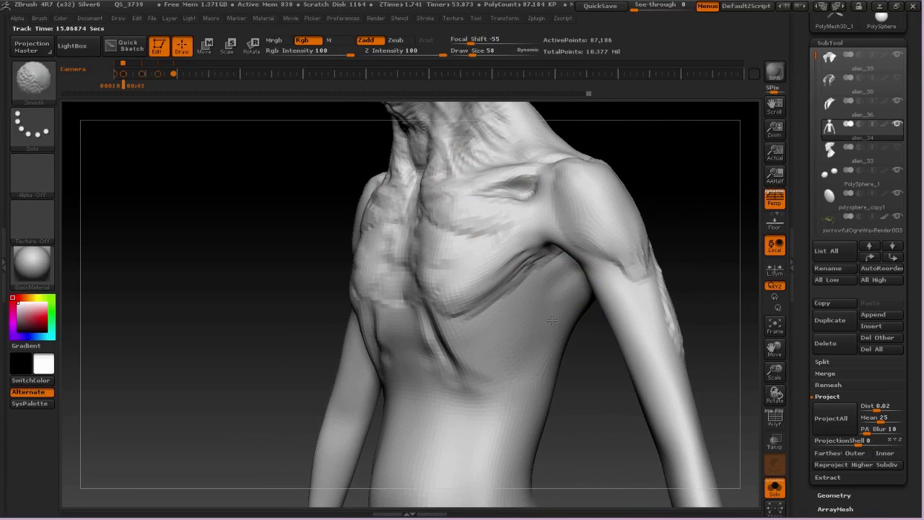
# Reshape the back of the upper arm around the triceps with the Move brush at size 80.
pyautogui.moveTo(701, 309)
pyautogui.mouseDown()
pyautogui.moveTo(614, 244)
pyautogui.moveTo(601, 179)
pyautogui.moveTo(577, 164)
pyautogui.moveTo(500, 165)
pyautogui.moveTo(526, 148)
pyautogui.moveTo(588, 151)
pyautogui.moveTo(590, 305)
pyautogui.moveTo(532, 212)
pyautogui.moveTo(486, 261)
pyautogui.moveTo(450, 264)
pyautogui.moveTo(443, 279)
pyautogui.mouseUp()
pyautogui.press('space')
pyautogui.moveTo(375, 292)
pyautogui.mouseDown()
pyautogui.moveTo(526, 303)
pyautogui.moveTo(430, 284)
pyautogui.mouseUp()
pyautogui.moveTo(534, 285)
pyautogui.mouseDown()
pyautogui.moveTo(317, 275)
pyautogui.moveTo(347, 271)
pyautogui.mouseUp()
pyautogui.press('b')
pyautogui.press('m')
pyautogui.press('v')
pyautogui.moveTo(475, 261); pyautogui.dragTo(470, 260)
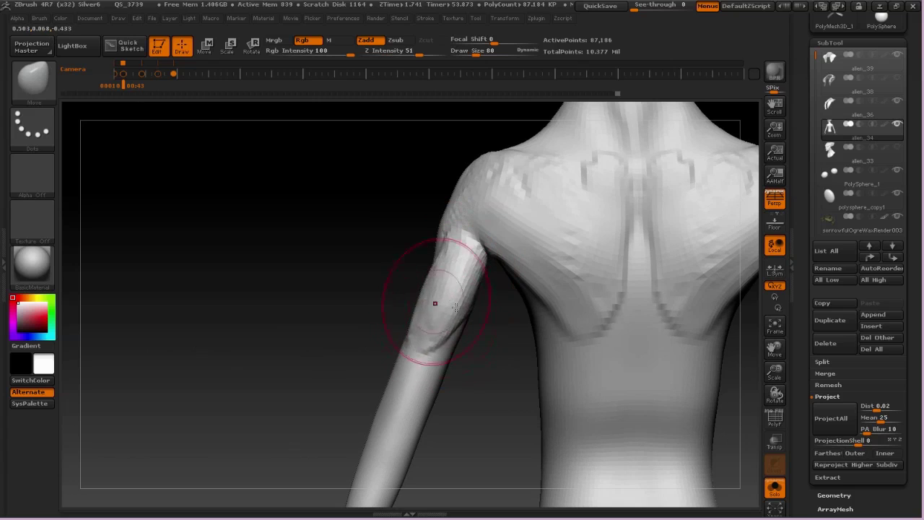
pyautogui.moveTo(456, 307); pyautogui.dragTo(518, 295)
# Build up the collarbone's outer end with ClayTubes at size 21 and adjust the hollow below it with the Move brush at size 69.
pyautogui.moveTo(491, 256)
pyautogui.keyDown('alt'); pyautogui.mouseDown()
pyautogui.moveTo(471, 231)
pyautogui.moveTo(534, 299)
pyautogui.moveTo(480, 310)
pyautogui.moveTo(498, 317)
pyautogui.mouseUp(); pyautogui.keyUp('alt')
pyautogui.press('space')
pyautogui.moveTo(438, 267)
pyautogui.mouseDown()
pyautogui.moveTo(390, 271)
pyautogui.moveTo(417, 268)
pyautogui.mouseUp()
pyautogui.press('2')
pyautogui.press('space')
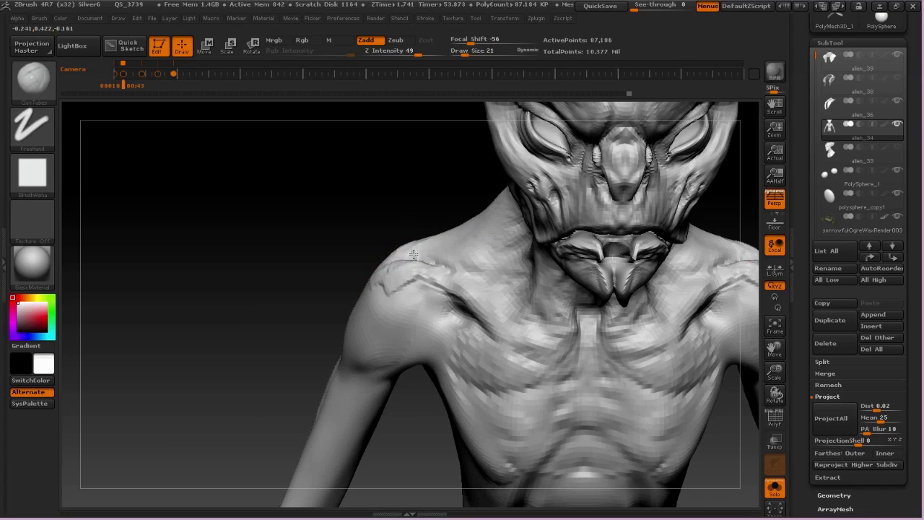
pyautogui.moveTo(413, 254)
pyautogui.mouseDown()
pyautogui.moveTo(467, 298)
pyautogui.moveTo(478, 329)
pyautogui.mouseUp()
pyautogui.press('space')
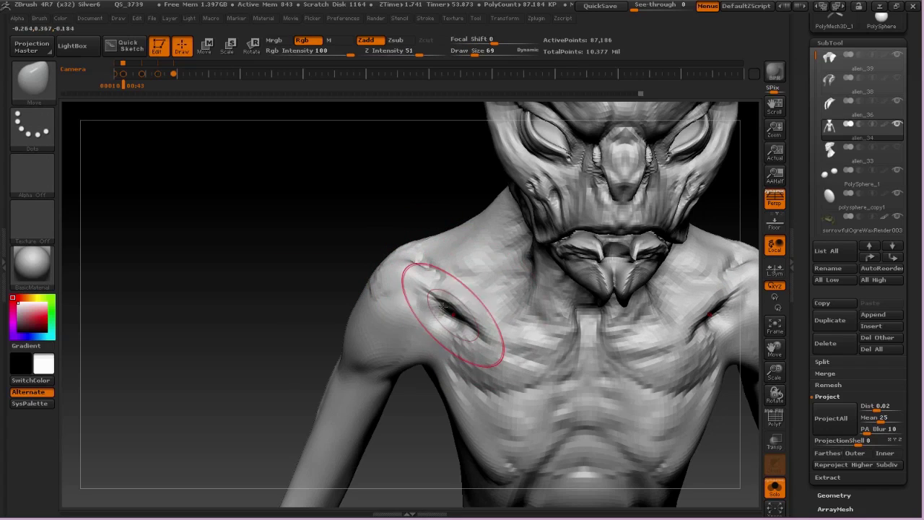
pyautogui.moveTo(440, 298)
pyautogui.mouseDown()
pyautogui.moveTo(421, 280)
pyautogui.moveTo(386, 290)
pyautogui.moveTo(375, 252)
pyautogui.moveTo(436, 224)
pyautogui.moveTo(377, 235)
pyautogui.moveTo(422, 236)
pyautogui.mouseUp()
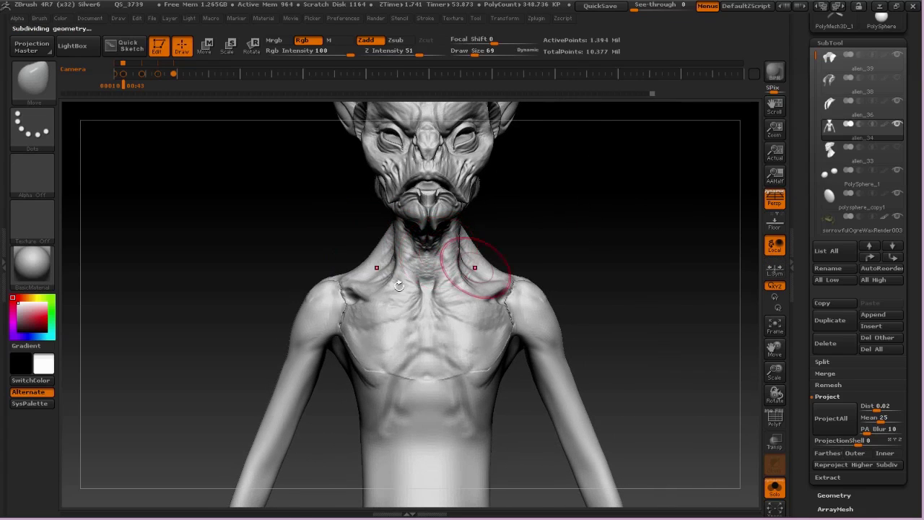
# Raise the body to its highest subdivision level and smooth the seams between chest and shoulders at size 40.
pyautogui.moveTo(399, 286); pyautogui.dragTo(392, 264, button='right')
pyautogui.press('d')
pyautogui.moveTo(280, 343); pyautogui.dragTo(290, 347, button='right')
pyautogui.rightClick(290, 346)
pyautogui.press('shift')
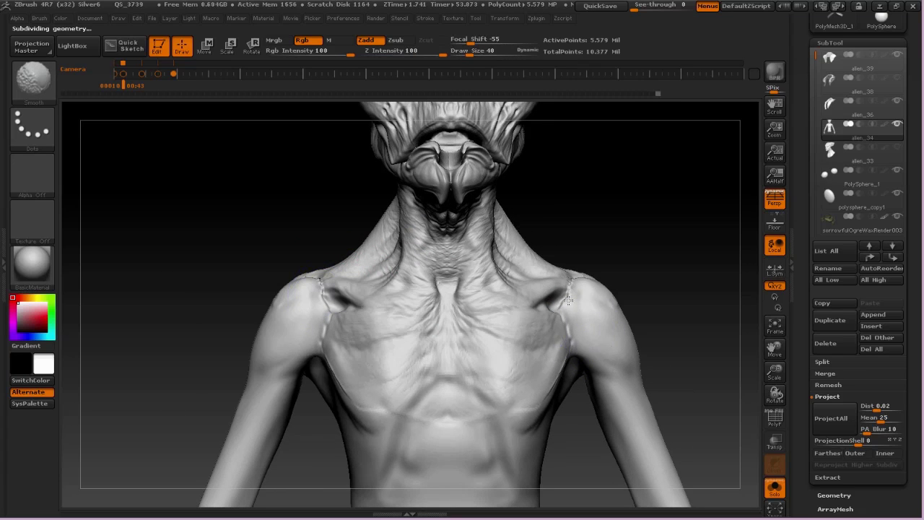
# Add wrinkled skin texture to the chest and front of the shoulder using the Standard brush with Alpha 58 at size 58.
pyautogui.press('b')
pyautogui.press('s')
pyautogui.press('t')
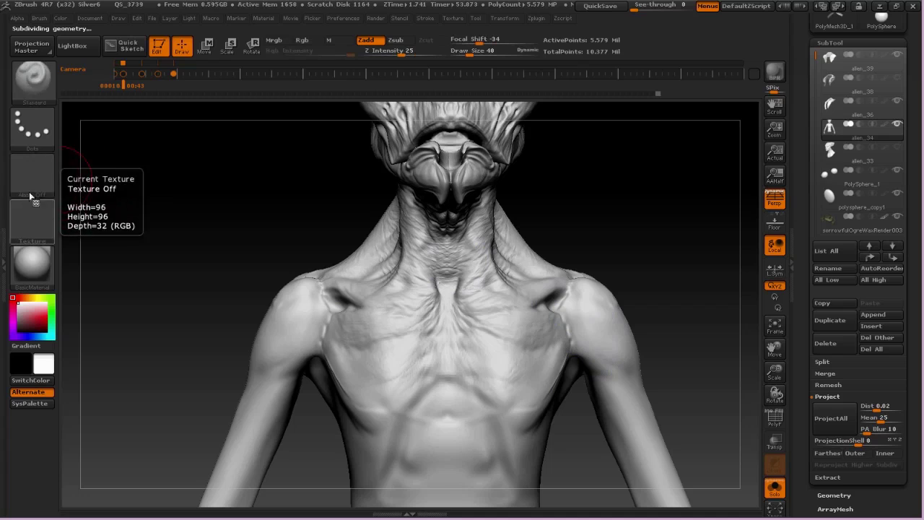
pyautogui.click(33, 176)
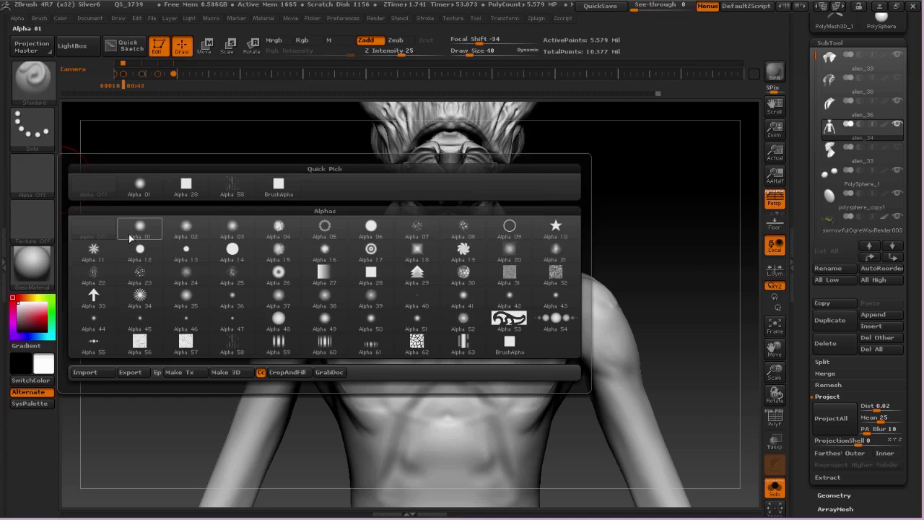
pyautogui.click(232, 342)
pyautogui.moveTo(679, 280); pyautogui.dragTo(566, 317)
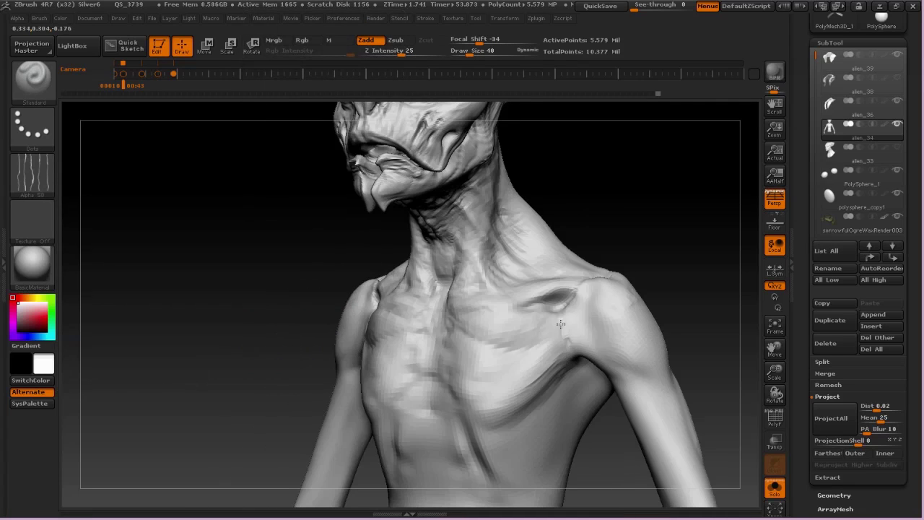
pyautogui.moveTo(613, 288); pyautogui.dragTo(617, 286)
pyautogui.press('space')
pyautogui.moveTo(601, 290); pyautogui.dragTo(580, 326)
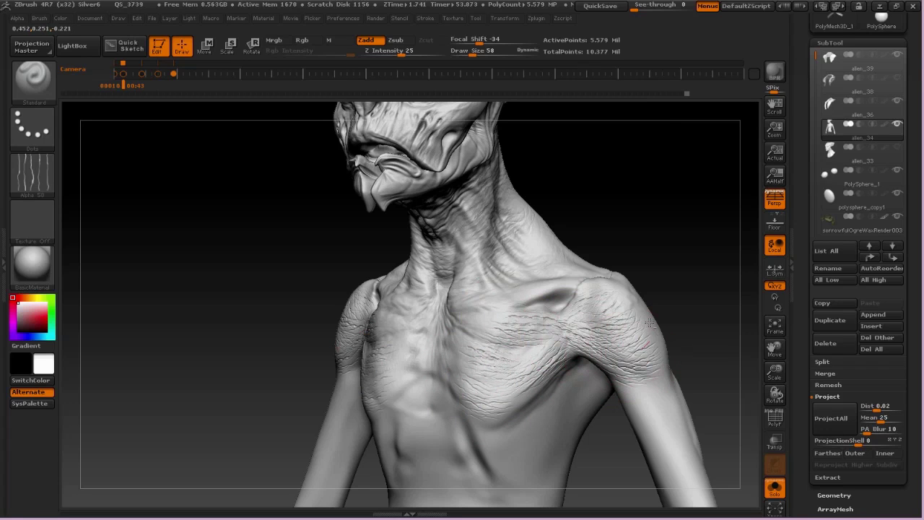
pyautogui.moveTo(649, 323); pyautogui.dragTo(635, 340)
# Continue the wrinkled skin texture over the side and back of the shoulder with the Standard brush at size 58.
pyautogui.moveTo(650, 291)
pyautogui.mouseDown()
pyautogui.moveTo(641, 281)
pyautogui.moveTo(570, 271)
pyautogui.moveTo(556, 254)
pyautogui.mouseUp()
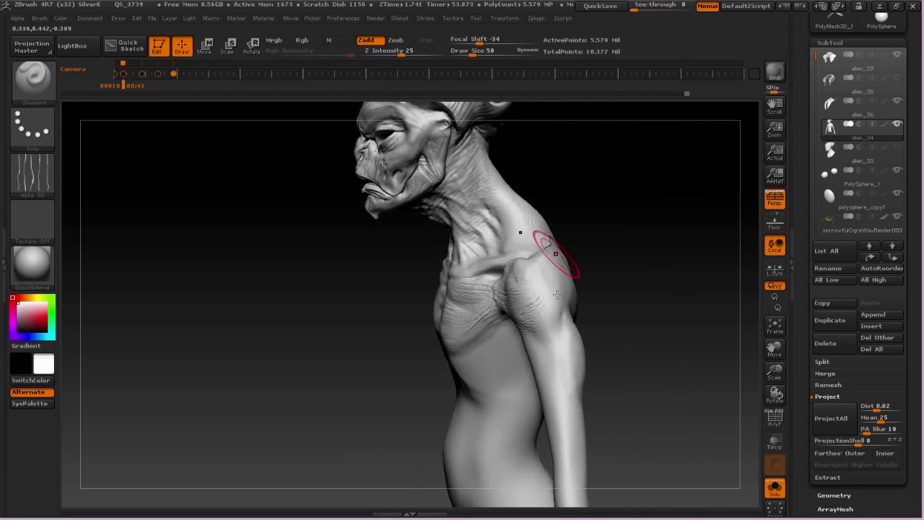
pyautogui.keyDown('ctrl'); pyautogui.moveTo(558, 295); pyautogui.dragTo(524, 272, button='right'); pyautogui.keyUp('ctrl')
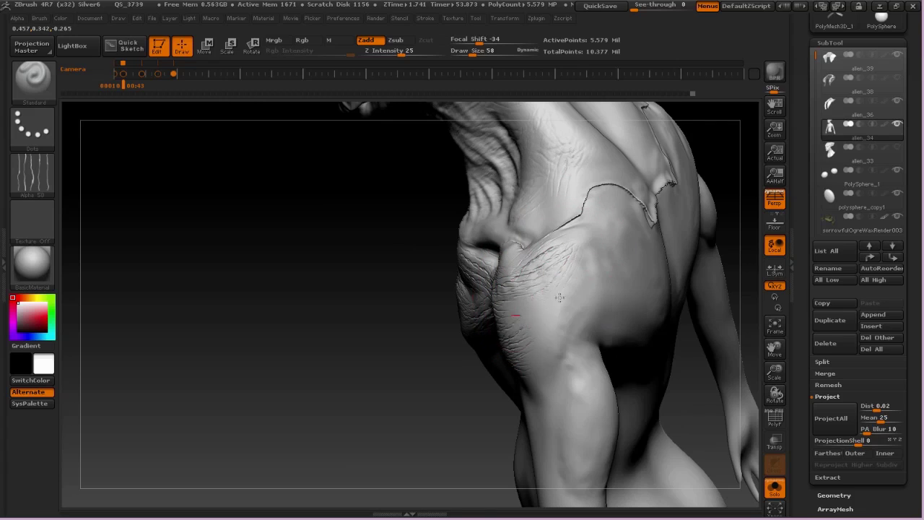
pyautogui.moveTo(559, 298); pyautogui.dragTo(551, 281)
pyautogui.moveTo(591, 321)
pyautogui.mouseDown()
pyautogui.moveTo(586, 296)
pyautogui.moveTo(610, 303)
pyautogui.mouseUp()
pyautogui.moveTo(569, 279); pyautogui.dragTo(613, 211)
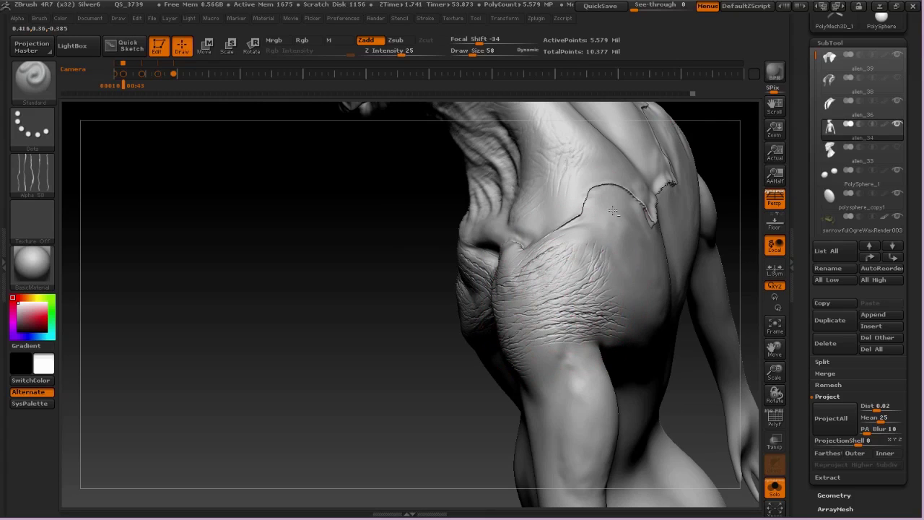
# Soften the wrinkle texture on the shoulder and chest with the Smooth brush at size 93.
pyautogui.keyDown('shift'); pyautogui.moveTo(601, 280); pyautogui.dragTo(603, 250); pyautogui.keyUp('shift')
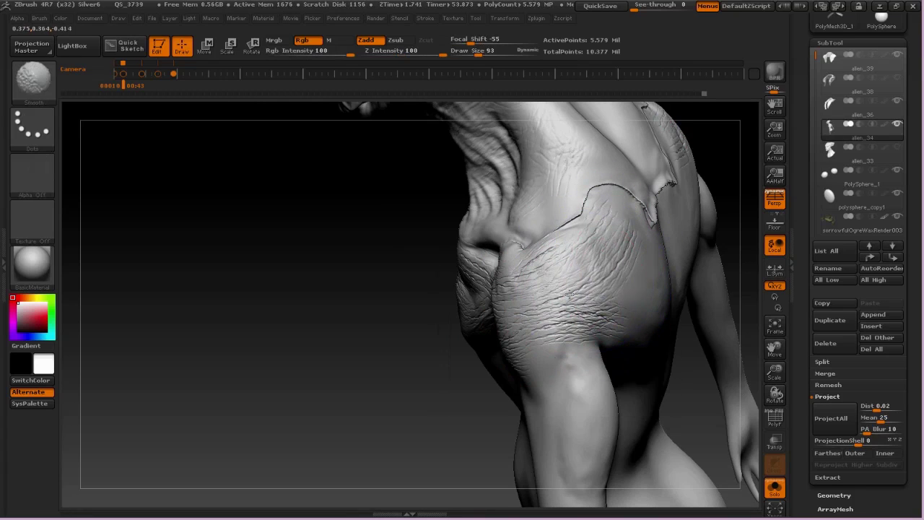
pyautogui.moveTo(570, 294)
pyautogui.keyDown('shift'); pyautogui.mouseDown()
pyautogui.moveTo(517, 300)
pyautogui.moveTo(562, 299)
pyautogui.mouseUp(); pyautogui.keyUp('shift')
pyautogui.moveTo(563, 300); pyautogui.dragTo(667, 249, button='right')
pyautogui.moveTo(519, 296)
pyautogui.keyDown('shift'); pyautogui.mouseDown()
pyautogui.moveTo(436, 325)
pyautogui.moveTo(439, 352)
pyautogui.mouseUp(); pyautogui.keyUp('shift')
pyautogui.moveTo(469, 310)
pyautogui.mouseDown(button='right')
pyautogui.moveTo(546, 268)
pyautogui.moveTo(610, 252)
pyautogui.mouseUp(button='right')
# Build up the area between the collarbone and deltoid using ClayTubes with the alpha turned off at size 27.
pyautogui.moveTo(497, 278)
pyautogui.keyDown('ctrl'); pyautogui.mouseDown(button='right')
pyautogui.moveTo(456, 223)
pyautogui.moveTo(498, 205)
pyautogui.mouseUp(button='right'); pyautogui.keyUp('ctrl')
pyautogui.moveTo(379, 182)
pyautogui.mouseDown(button='right')
pyautogui.moveTo(402, 235)
pyautogui.moveTo(394, 299)
pyautogui.mouseUp(button='right')
pyautogui.moveTo(383, 249); pyautogui.dragTo(404, 244, button='right')
pyautogui.press('b')
pyautogui.press('c')
pyautogui.press('t')
pyautogui.press('space')
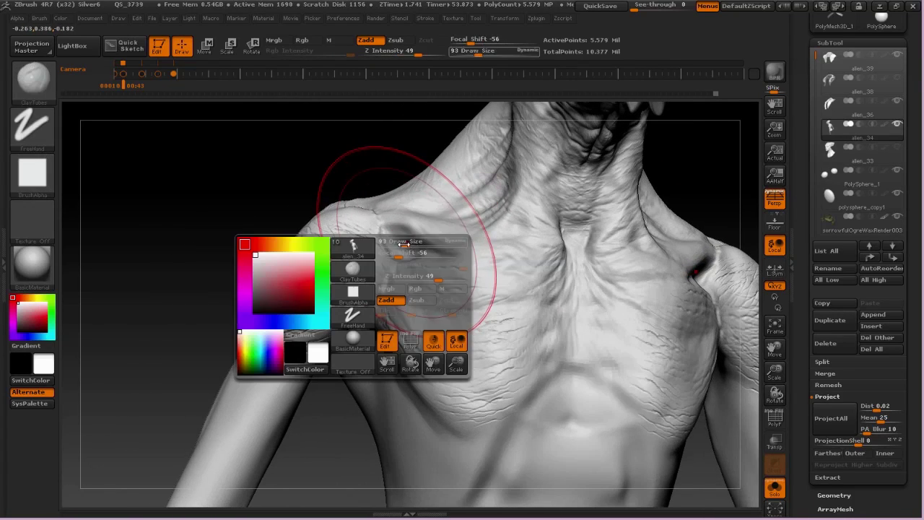
pyautogui.moveTo(403, 244); pyautogui.dragTo(395, 244)
pyautogui.moveTo(395, 244); pyautogui.dragTo(390, 269, button='right')
pyautogui.press('space')
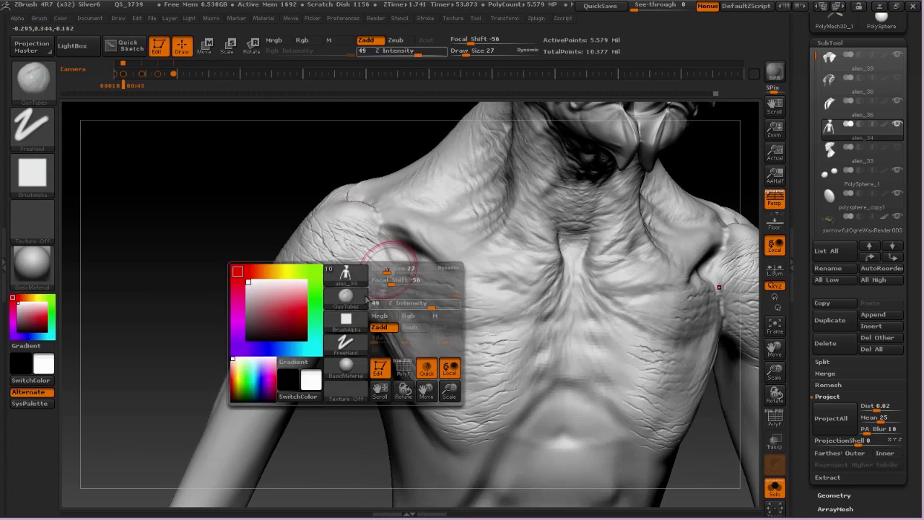
pyautogui.click(350, 318)
pyautogui.click(361, 303)
pyautogui.moveTo(404, 258)
pyautogui.mouseDown()
pyautogui.moveTo(364, 244)
pyautogui.moveTo(365, 211)
pyautogui.moveTo(466, 253)
pyautogui.mouseUp()
pyautogui.moveTo(733, 441)
pyautogui.keyDown('alt'); pyautogui.mouseDown()
pyautogui.moveTo(732, 394)
pyautogui.moveTo(711, 447)
pyautogui.moveTo(686, 437)
pyautogui.mouseUp(); pyautogui.keyUp('alt')
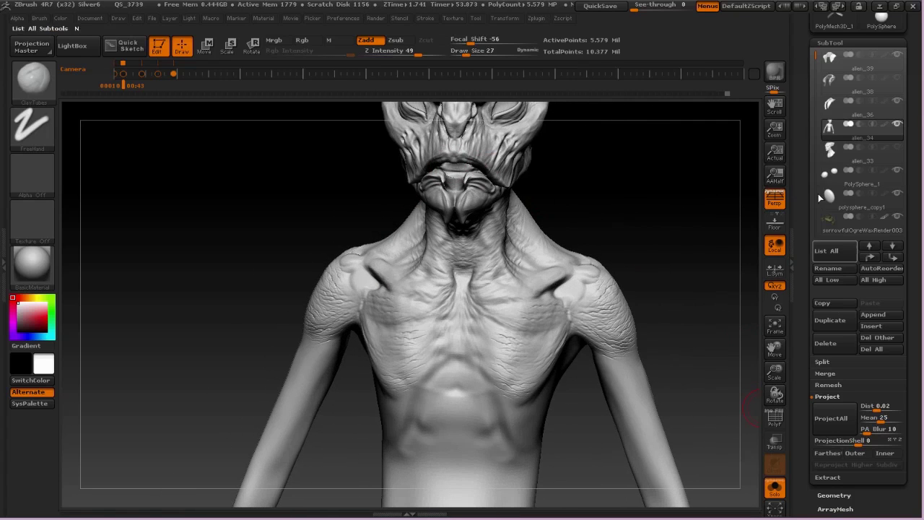
# Show all subtools again, select the PolySphere tube collar around the neck and delete it.
pyautogui.click(666, 363)
pyautogui.moveTo(711, 358); pyautogui.dragTo(640, 364)
pyautogui.keyDown('alt'); pyautogui.click(545, 234); pyautogui.keyUp('alt')
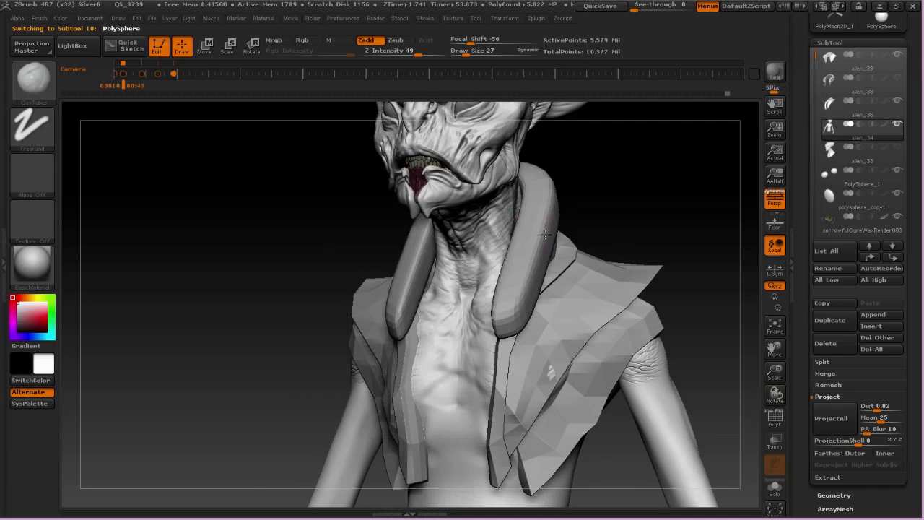
pyautogui.click(827, 343)
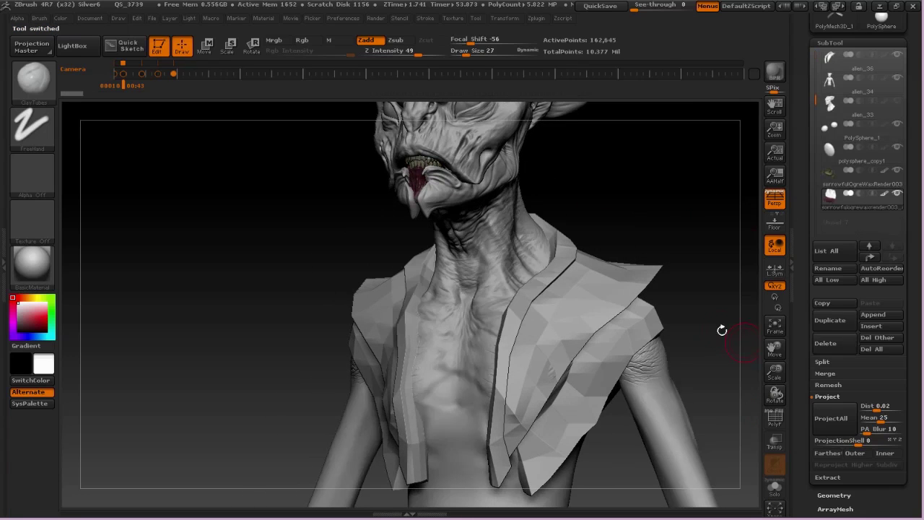
# Reselect the alien_34 body and texture the skin below the sternum between the vest edges with the Standard brush at size 46.
pyautogui.moveTo(579, 235); pyautogui.dragTo(527, 272)
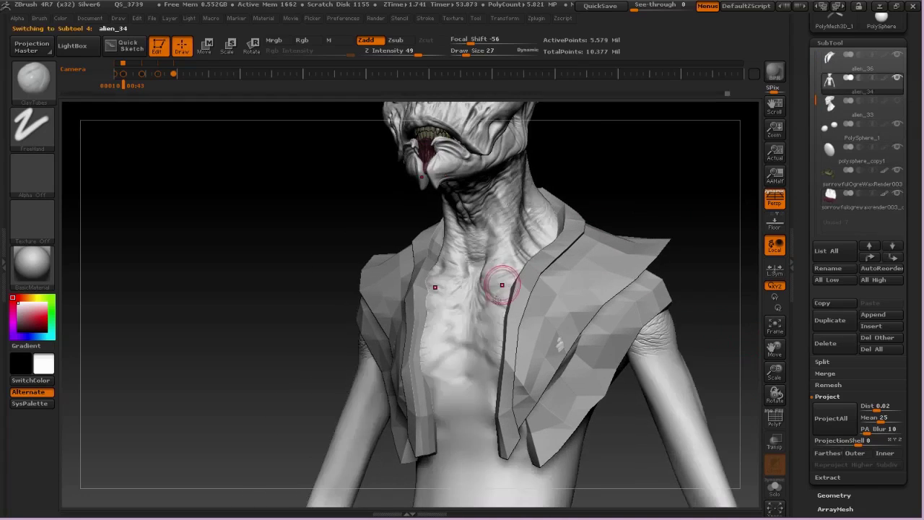
pyautogui.keyDown('alt'); pyautogui.moveTo(494, 310); pyautogui.dragTo(499, 217, button='right'); pyautogui.keyUp('alt')
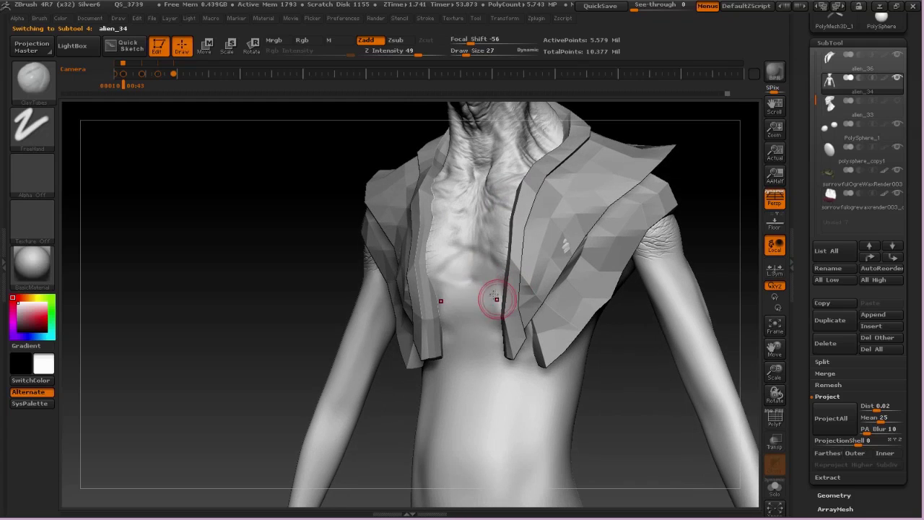
pyautogui.press('b')
pyautogui.press('s')
pyautogui.press('t')
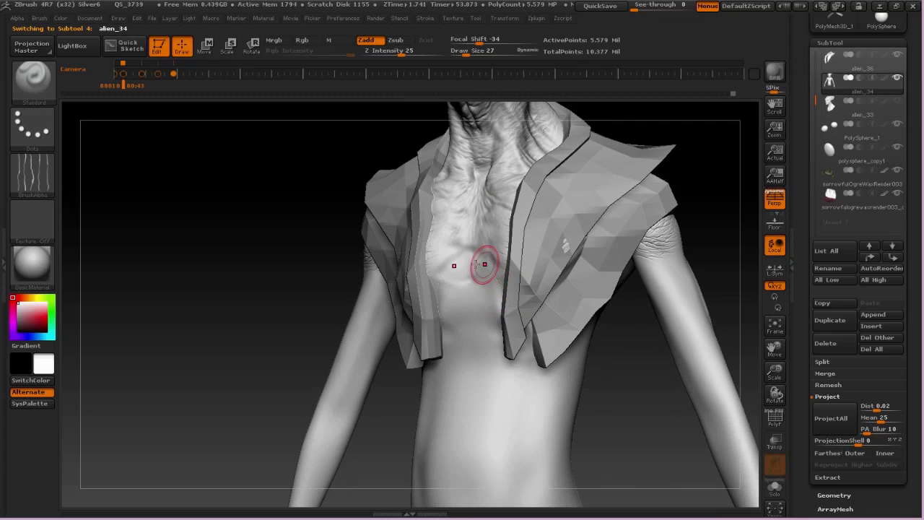
pyautogui.press('space')
pyautogui.click(474, 275)
pyautogui.moveTo(465, 273); pyautogui.dragTo(490, 277)
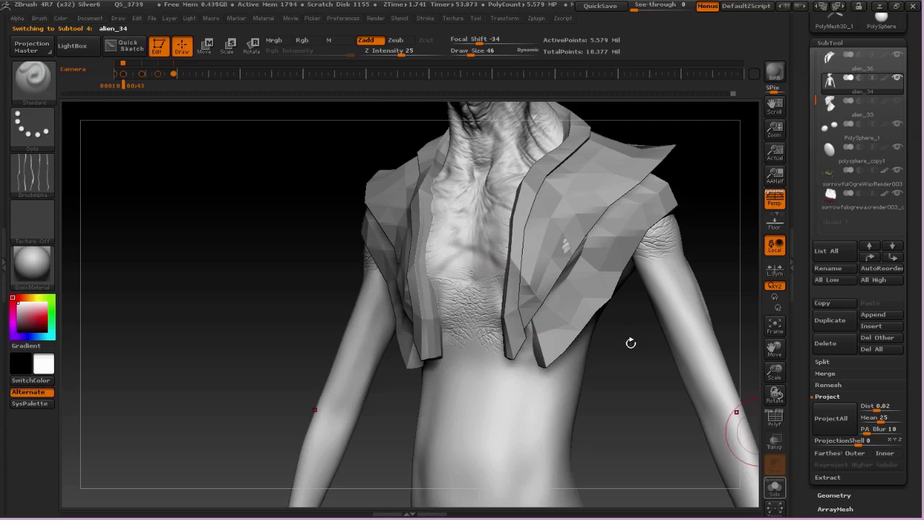
# Isolate the alien_34 body and cover the ribs and abdomen with softened wrinkle texture using the Standard brush at size 76.
pyautogui.click(775, 487)
pyautogui.press('space')
pyautogui.click(511, 319)
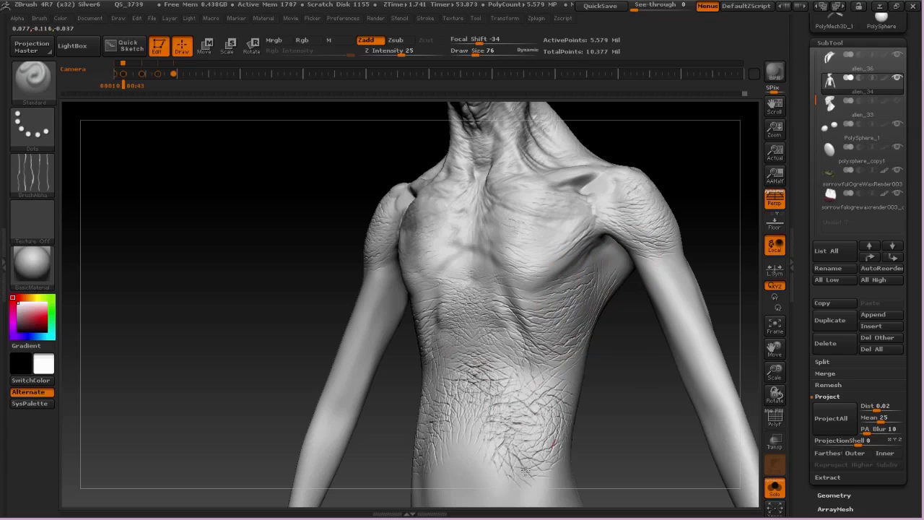
pyautogui.moveTo(525, 470)
pyautogui.keyDown('shift'); pyautogui.mouseDown()
pyautogui.moveTo(484, 387)
pyautogui.moveTo(515, 373)
pyautogui.mouseUp(); pyautogui.keyUp('shift')
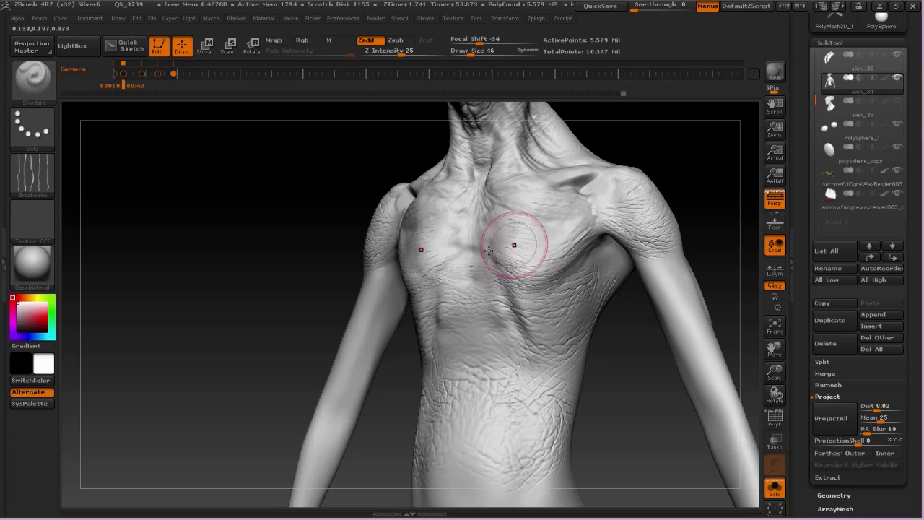
pyautogui.moveTo(580, 229)
pyautogui.keyDown('shift'); pyautogui.mouseDown()
pyautogui.moveTo(506, 237)
pyautogui.moveTo(504, 296)
pyautogui.mouseUp(); pyautogui.keyUp('shift')
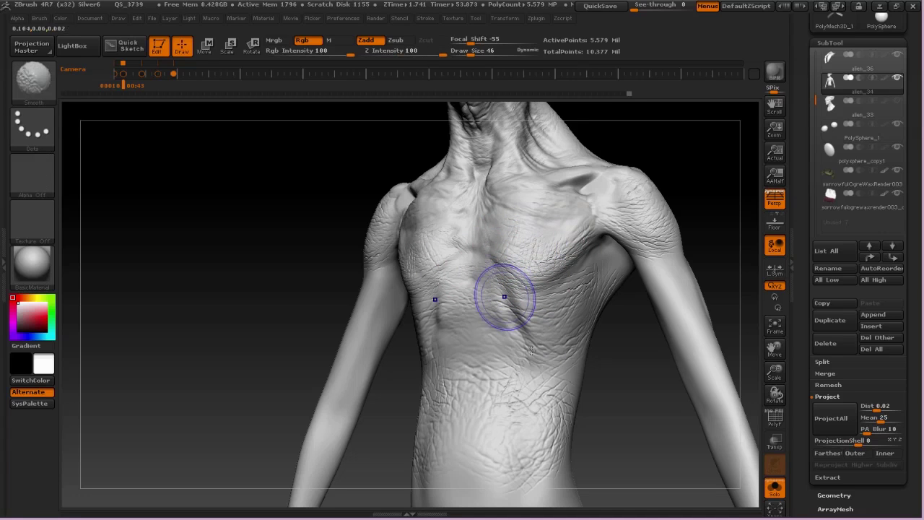
# Texture the shoulder blade and upper back with wrinkles using the Standard brush at size 69.
pyautogui.moveTo(711, 339); pyautogui.dragTo(588, 317)
pyautogui.moveTo(747, 122)
pyautogui.mouseDown()
pyautogui.moveTo(711, 117)
pyautogui.moveTo(613, 152)
pyautogui.mouseUp()
pyautogui.press('space')
pyautogui.moveTo(538, 235); pyautogui.dragTo(550, 233)
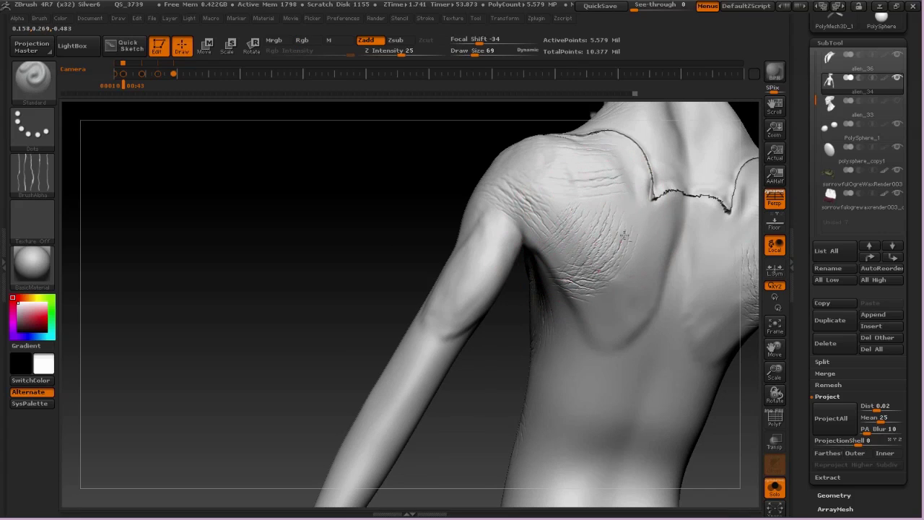
pyautogui.moveTo(648, 221); pyautogui.dragTo(656, 228)
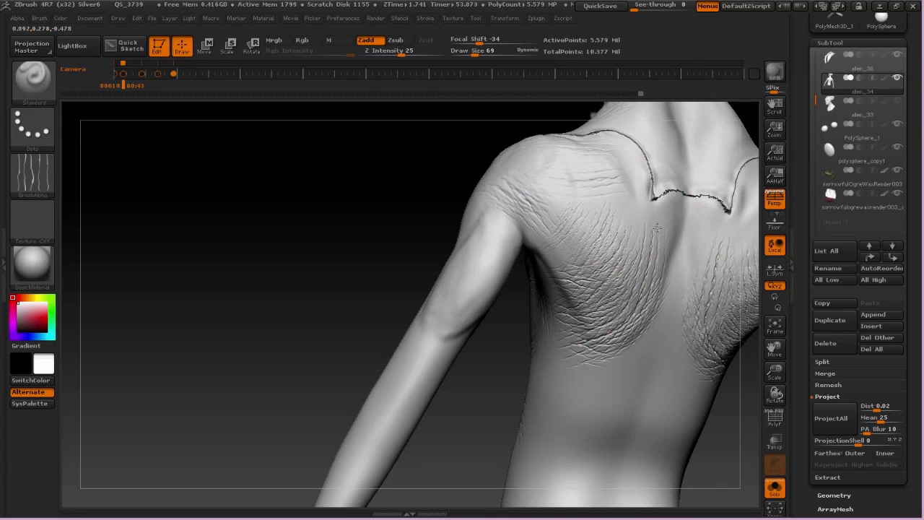
# Soften the seam and wrinkles on the upper back and chest, lowering the Smooth brush intensity to 11.
pyautogui.moveTo(652, 189)
pyautogui.keyDown('shift'); pyautogui.mouseDown()
pyautogui.moveTo(658, 158)
pyautogui.moveTo(668, 203)
pyautogui.moveTo(606, 217)
pyautogui.mouseUp(); pyautogui.keyUp('shift')
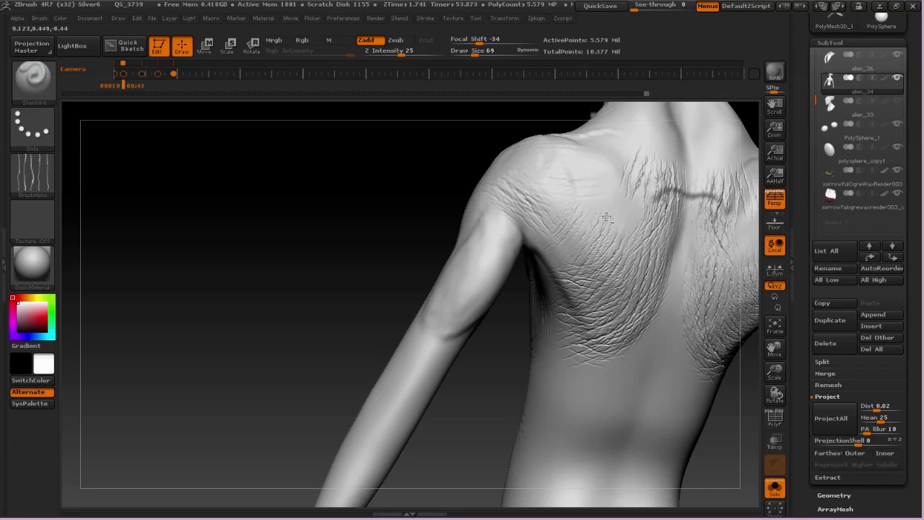
pyautogui.moveTo(546, 158)
pyautogui.mouseDown()
pyautogui.moveTo(580, 160)
pyautogui.moveTo(643, 202)
pyautogui.mouseUp()
pyautogui.press('space')
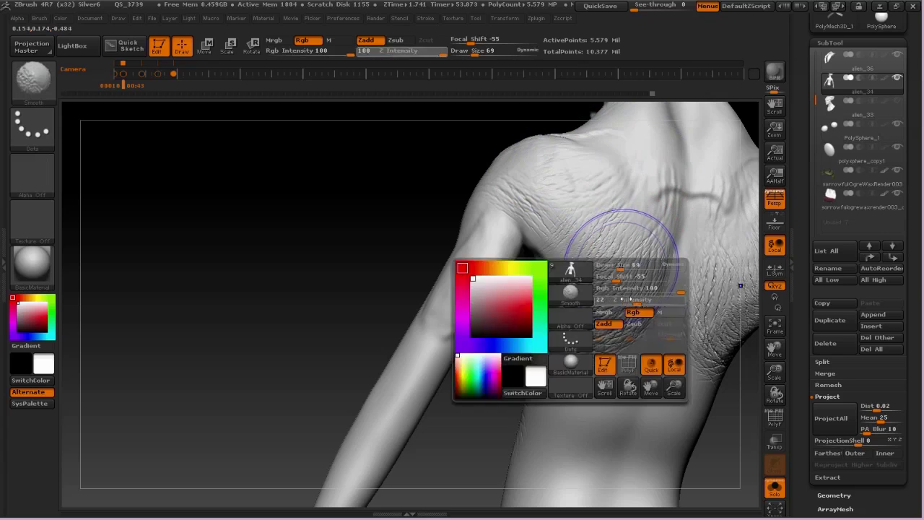
pyautogui.moveTo(630, 299); pyautogui.dragTo(598, 314)
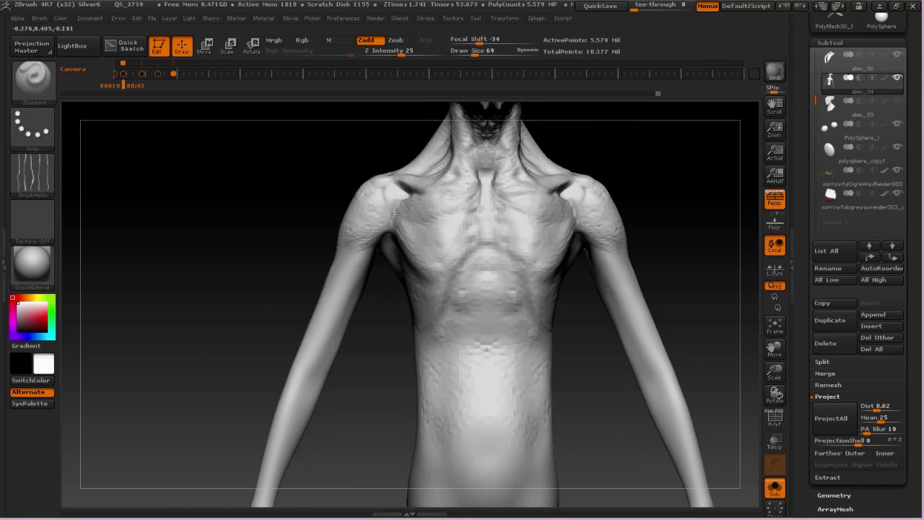
pyautogui.moveTo(350, 221); pyautogui.dragTo(260, 238)
pyautogui.keyDown('shift'); pyautogui.moveTo(530, 227); pyautogui.dragTo(470, 247); pyautogui.keyUp('shift')
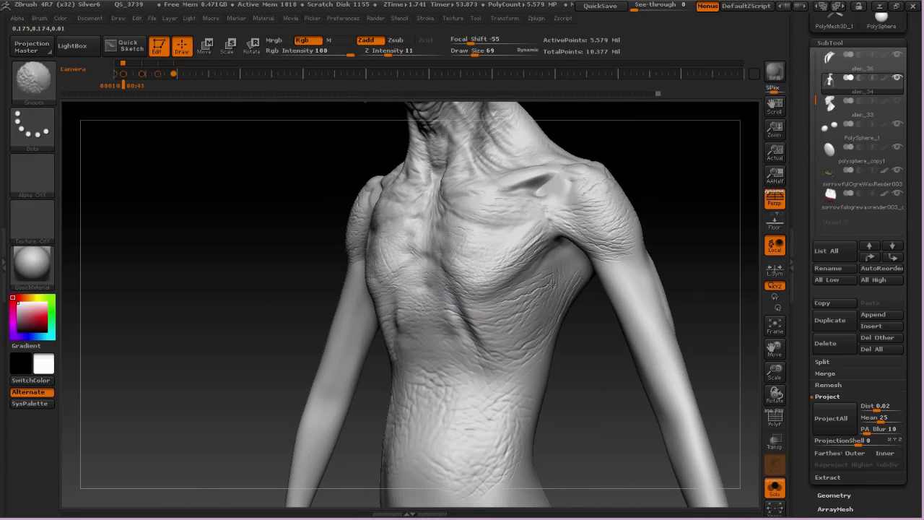
# Add wrinkle texture across the pectoral and front of the shoulder with the Standard brush at size 52 and focal shift -53.
pyautogui.keyDown('alt'); pyautogui.moveTo(560, 110); pyautogui.dragTo(560, 225); pyautogui.keyUp('alt')
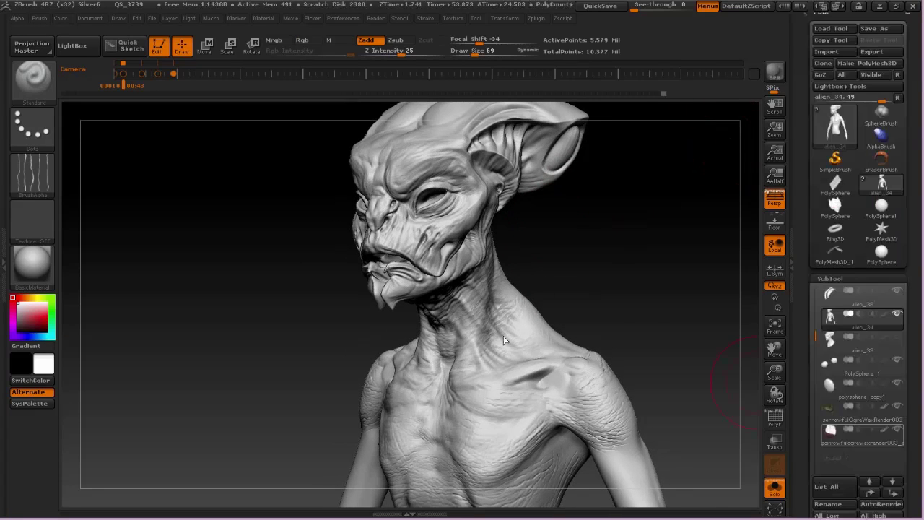
pyautogui.moveTo(579, 307)
pyautogui.keyDown('alt'); pyautogui.mouseDown()
pyautogui.moveTo(523, 206)
pyautogui.moveTo(469, 267)
pyautogui.mouseUp(); pyautogui.keyUp('alt')
pyautogui.press('space')
pyautogui.moveTo(501, 338); pyautogui.dragTo(497, 338)
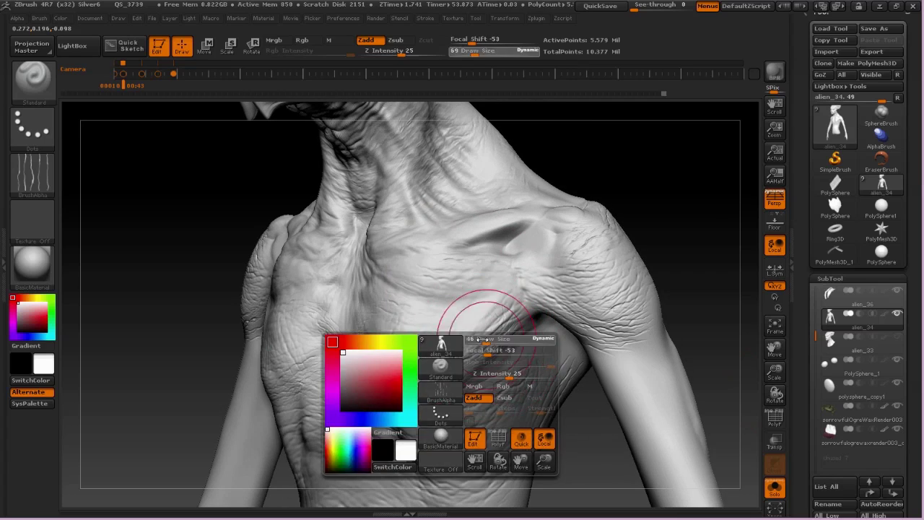
pyautogui.moveTo(506, 300)
pyautogui.mouseDown()
pyautogui.moveTo(393, 315)
pyautogui.moveTo(421, 330)
pyautogui.moveTo(433, 317)
pyautogui.mouseUp()
pyautogui.moveTo(432, 277); pyautogui.dragTo(484, 269)
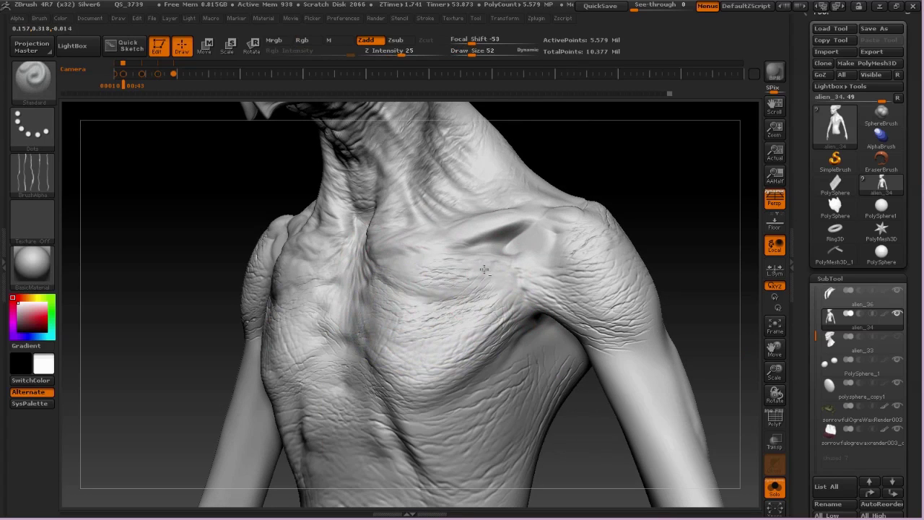
pyautogui.moveTo(567, 250)
pyautogui.mouseDown()
pyautogui.moveTo(561, 238)
pyautogui.moveTo(554, 254)
pyautogui.mouseUp()
pyautogui.moveTo(597, 289); pyautogui.dragTo(639, 311)
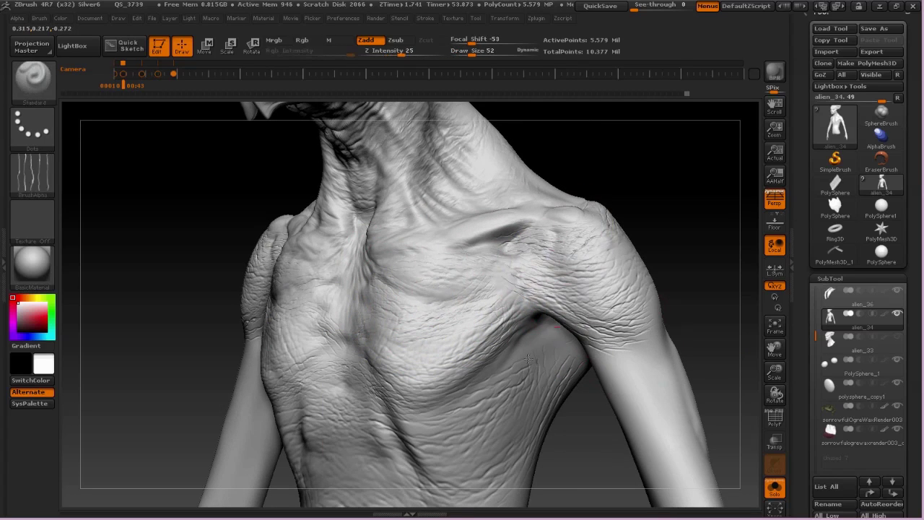
# Extend the wrinkle texture over the flank below the armpit, enlarging the brush to size 88.
pyautogui.moveTo(553, 326); pyautogui.dragTo(527, 378)
pyautogui.keyDown('shift'); pyautogui.moveTo(541, 343); pyautogui.dragTo(415, 408); pyautogui.keyUp('shift')
pyautogui.press('space')
pyautogui.press('space')
pyautogui.moveTo(471, 348); pyautogui.dragTo(478, 348)
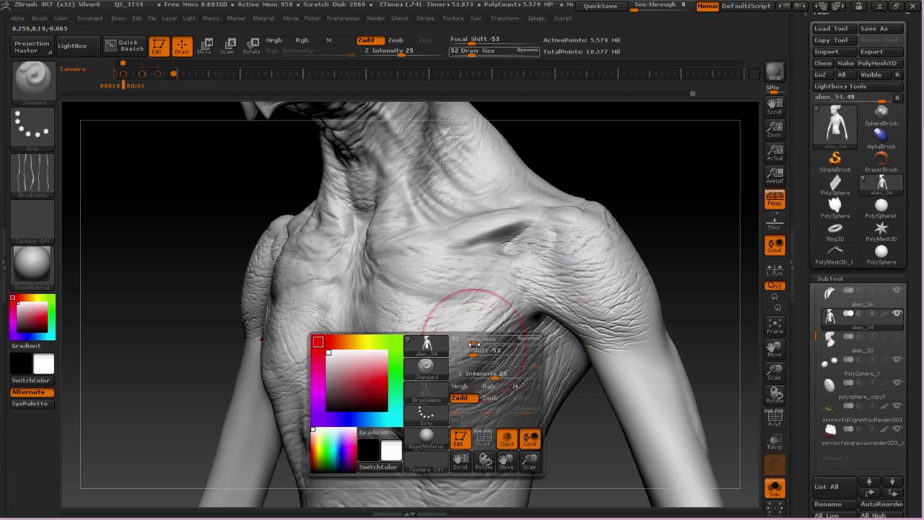
pyautogui.moveTo(504, 382); pyautogui.dragTo(446, 435)
pyautogui.press('shift')
# Switch to a soft round alpha and sculpt muscle creases below the armpit with the Standard brush at sizes 37 and 21.
pyautogui.moveTo(693, 216); pyautogui.dragTo(549, 289)
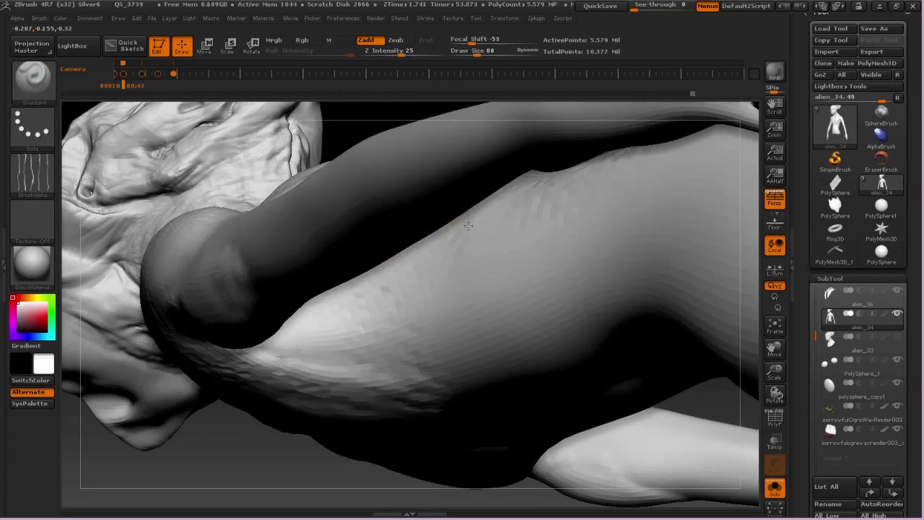
pyautogui.moveTo(650, 303); pyautogui.dragTo(505, 288)
pyautogui.moveTo(216, 325); pyautogui.dragTo(346, 310)
pyautogui.click(45, 177)
pyautogui.click(108, 238)
pyautogui.moveTo(620, 289); pyautogui.dragTo(514, 224)
pyautogui.moveTo(522, 218); pyautogui.dragTo(520, 247)
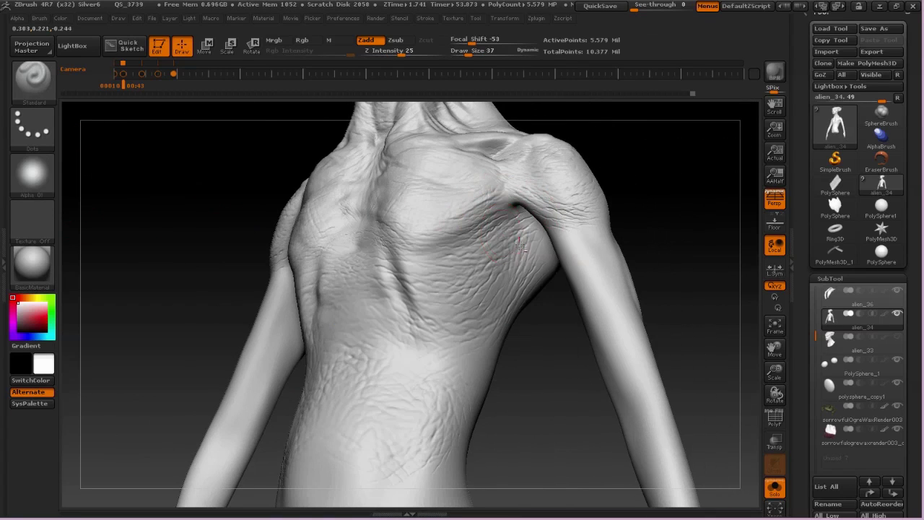
pyautogui.press('space')
pyautogui.click(446, 265)
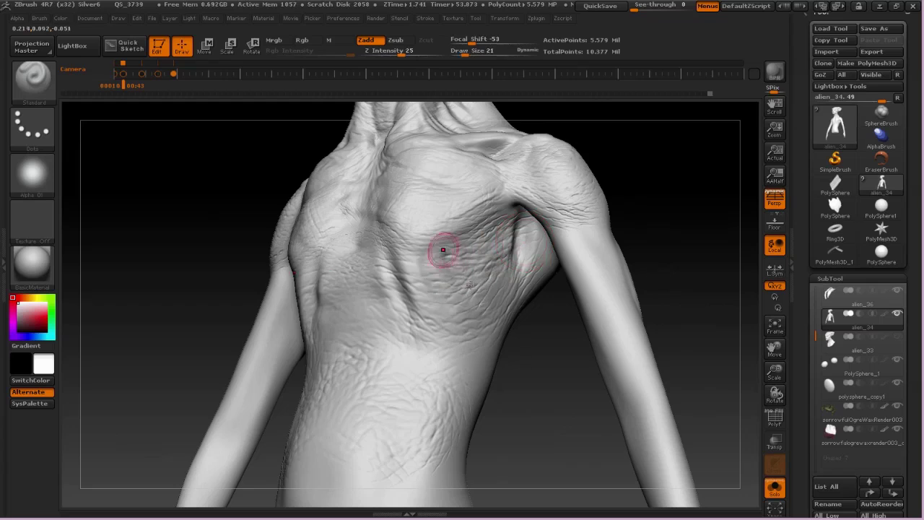
# Lower the body by three subdivision levels and carve the rib cage arch and side grooves with the Standard brush at size 32.
pyautogui.moveTo(443, 250)
pyautogui.mouseDown(button='right')
pyautogui.moveTo(353, 266)
pyautogui.moveTo(281, 246)
pyautogui.mouseUp(button='right')
pyautogui.hotkey('shift', 'd')
pyautogui.hotkey('shift', 'd')
pyautogui.hotkey('shift', 'd')
pyautogui.press('space')
pyautogui.click(285, 252)
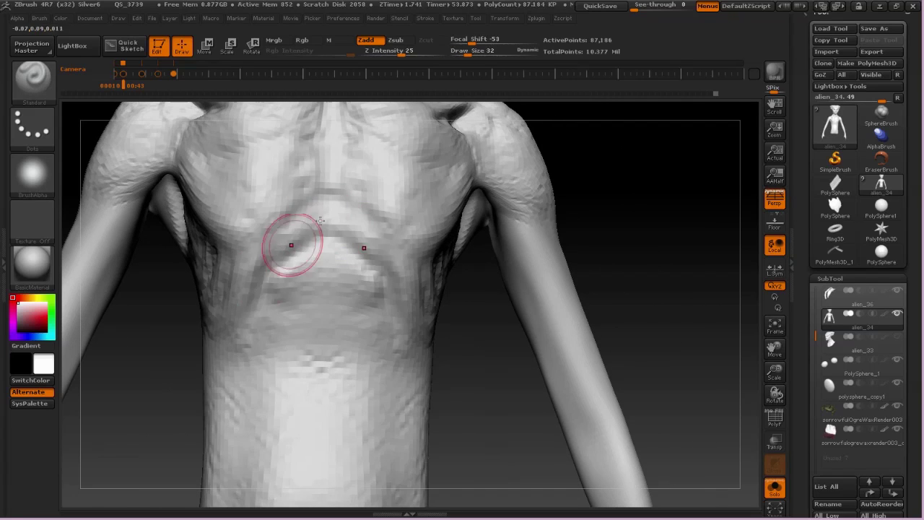
pyautogui.keyDown('alt'); pyautogui.moveTo(293, 243); pyautogui.dragTo(242, 314); pyautogui.keyUp('alt')
pyautogui.moveTo(375, 252); pyautogui.dragTo(321, 234, button='right')
pyautogui.keyDown('alt'); pyautogui.moveTo(323, 233); pyautogui.dragTo(392, 330); pyautogui.keyUp('alt')
pyautogui.moveTo(394, 309); pyautogui.dragTo(310, 289, button='right')
pyautogui.moveTo(477, 264); pyautogui.dragTo(474, 323)
# Build up the abdominal muscles and waist with the ClayTubes brush at size 34.
pyautogui.press('b')
pyautogui.press('c')
pyautogui.press('t')
pyautogui.moveTo(516, 249)
pyautogui.mouseDown()
pyautogui.moveTo(490, 281)
pyautogui.moveTo(530, 364)
pyautogui.moveTo(426, 462)
pyautogui.mouseUp()
pyautogui.moveTo(311, 275); pyautogui.dragTo(391, 281, button='right')
pyautogui.moveTo(391, 282)
pyautogui.mouseDown()
pyautogui.moveTo(361, 306)
pyautogui.moveTo(383, 408)
pyautogui.mouseUp()
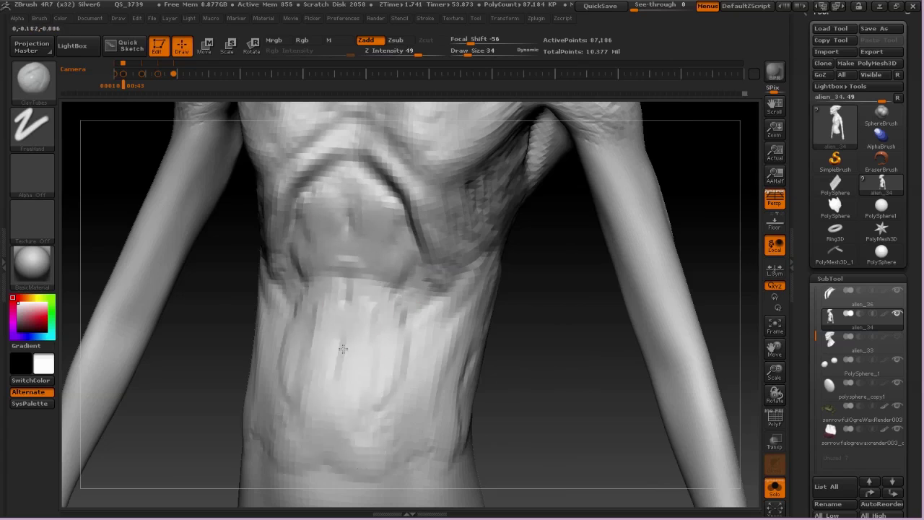
pyautogui.moveTo(404, 361); pyautogui.dragTo(386, 480)
pyautogui.moveTo(415, 346); pyautogui.dragTo(408, 290)
pyautogui.moveTo(409, 291)
pyautogui.mouseDown(button='right')
pyautogui.moveTo(412, 262)
pyautogui.moveTo(353, 263)
pyautogui.moveTo(570, 264)
pyautogui.moveTo(580, 227)
pyautogui.moveTo(521, 263)
pyautogui.moveTo(539, 347)
pyautogui.moveTo(443, 249)
pyautogui.mouseUp(button='right')
# Define the ribs on the flank below the armpit with the Standard brush at size 17.
pyautogui.press('b')
pyautogui.press('s')
pyautogui.press('t')
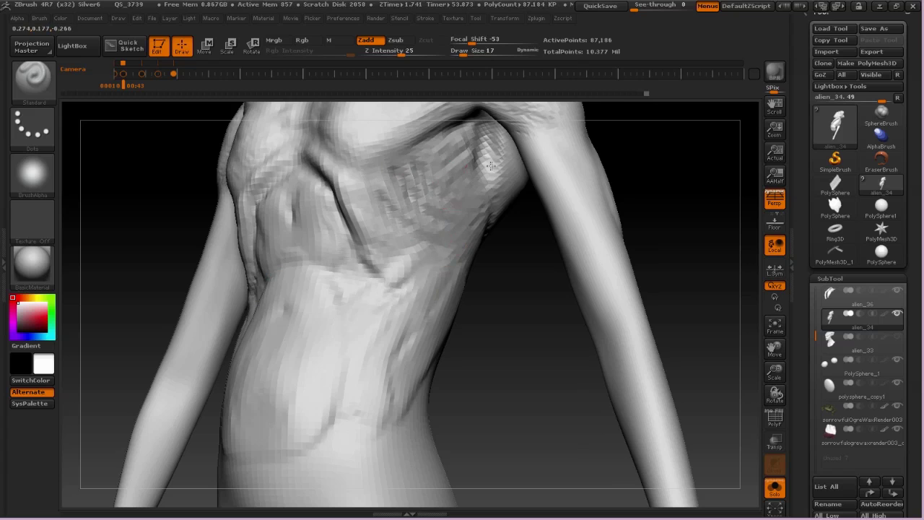
pyautogui.moveTo(341, 183); pyautogui.dragTo(391, 228, button='right')
pyautogui.moveTo(450, 233); pyautogui.dragTo(351, 231, button='right')
pyautogui.moveTo(440, 195); pyautogui.dragTo(508, 199, button='right')
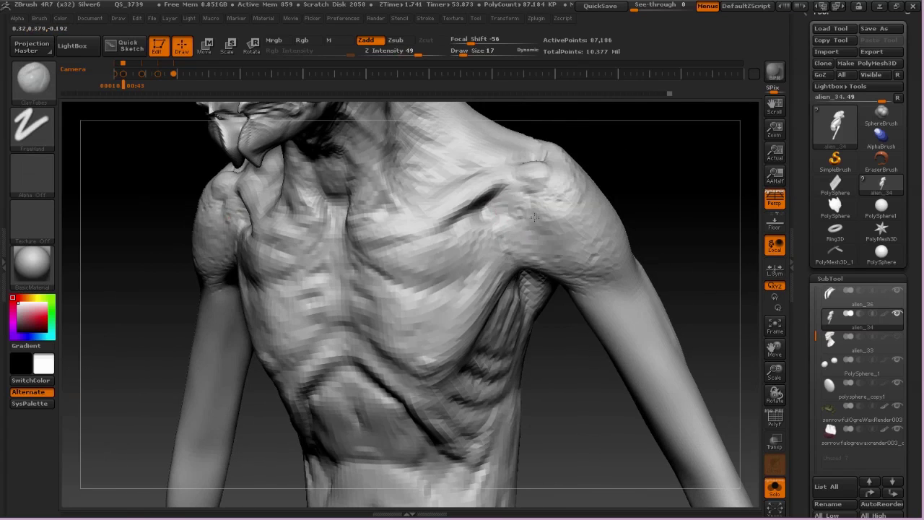
# Build up the deltoid and upper arm with the ClayTubes brush at size 19.
pyautogui.press('space')
pyautogui.moveTo(513, 201); pyautogui.dragTo(601, 256)
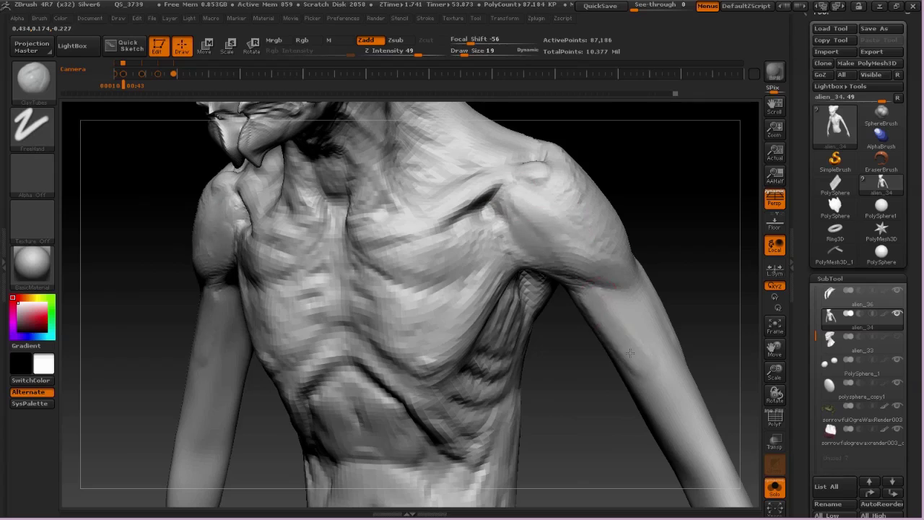
pyautogui.moveTo(611, 336); pyautogui.dragTo(558, 307, button='right')
pyautogui.moveTo(559, 308); pyautogui.dragTo(614, 379)
# Carve the muscle separation along the upper arm with the Standard brush and soften it below the deltoid.
pyautogui.press('b')
pyautogui.press('s')
pyautogui.press('t')
pyautogui.moveTo(543, 321)
pyautogui.mouseDown(button='right')
pyautogui.moveTo(572, 350)
pyautogui.moveTo(505, 329)
pyautogui.mouseUp(button='right')
pyautogui.moveTo(567, 239); pyautogui.dragTo(595, 350)
pyautogui.keyDown('shift'); pyautogui.moveTo(570, 267); pyautogui.dragTo(567, 299); pyautogui.keyUp('shift')
# Fill out the biceps down to the elbow with the ClayTubes brush at size 32, smoothing the transitions.
pyautogui.press('space')
pyautogui.moveTo(567, 324); pyautogui.dragTo(562, 324)
pyautogui.moveTo(498, 314); pyautogui.dragTo(557, 323, button='right')
pyautogui.keyDown('shift'); pyautogui.moveTo(557, 323); pyautogui.dragTo(543, 296); pyautogui.keyUp('shift')
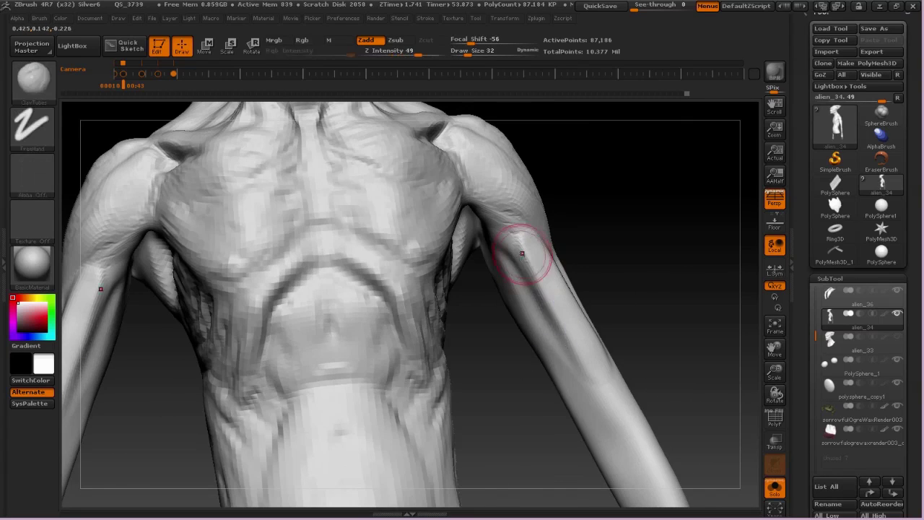
pyautogui.moveTo(522, 253); pyautogui.dragTo(612, 406)
pyautogui.press('space')
pyautogui.moveTo(596, 375); pyautogui.dragTo(606, 375)
# Reshape the sides of the back below the armpits with the Move brush at size 73.
pyautogui.press('b')
pyautogui.press('m')
pyautogui.press('v')
pyautogui.moveTo(607, 375)
pyautogui.mouseDown(button='right')
pyautogui.moveTo(588, 289)
pyautogui.moveTo(538, 202)
pyautogui.moveTo(452, 204)
pyautogui.mouseUp(button='right')
pyautogui.press(']')
pyautogui.press(']')
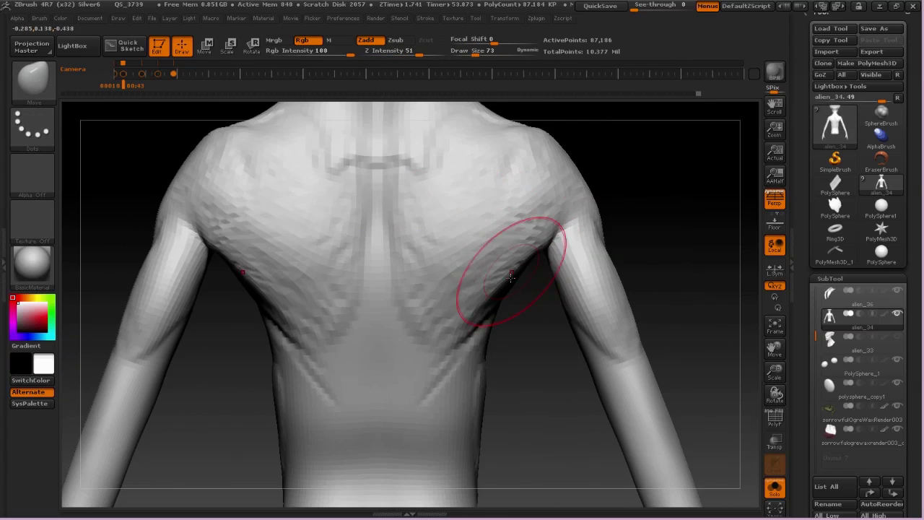
pyautogui.moveTo(511, 270); pyautogui.dragTo(497, 282)
pyautogui.moveTo(462, 334); pyautogui.dragTo(440, 390)
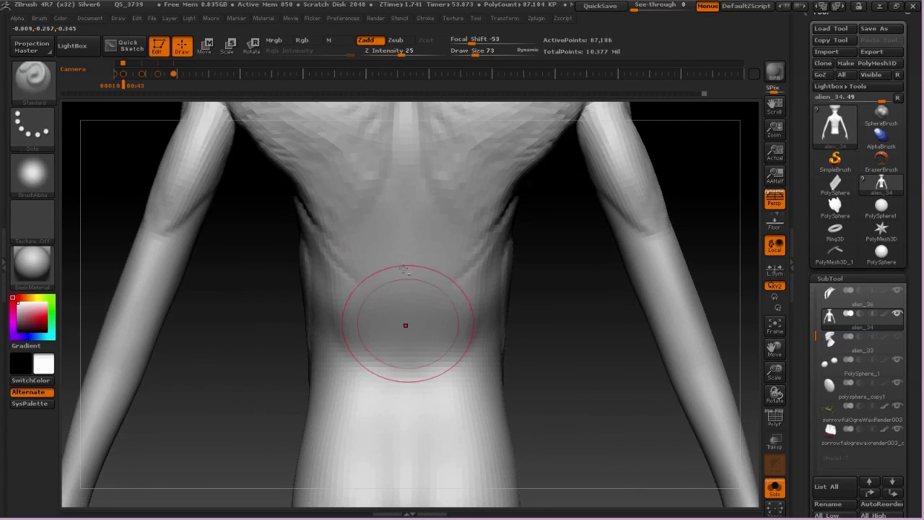
# Carve the spine groove along the back and up the nape of the neck with the Standard brush.
pyautogui.keyDown('alt'); pyautogui.moveTo(404, 269); pyautogui.dragTo(406, 186); pyautogui.keyUp('alt')
pyautogui.keyDown('alt'); pyautogui.moveTo(406, 173); pyautogui.dragTo(397, 303, button='right'); pyautogui.keyUp('alt')
pyautogui.press('[')
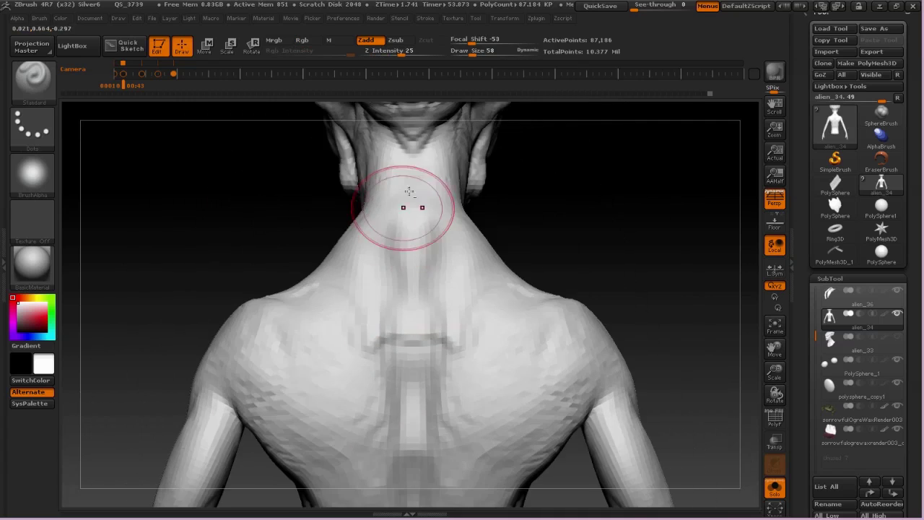
pyautogui.keyDown('alt'); pyautogui.moveTo(407, 196); pyautogui.dragTo(409, 224); pyautogui.keyUp('alt')
pyautogui.moveTo(426, 216); pyautogui.dragTo(381, 206, button='right')
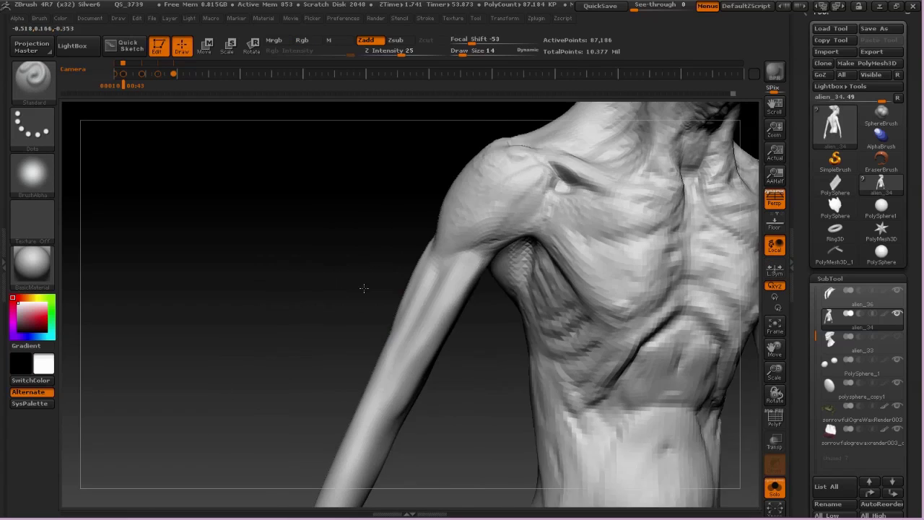
# Raise the subdivision level and texture the arms using the crack-line alpha with the Standard brush at size 37, intensity 10.
pyautogui.moveTo(363, 284); pyautogui.dragTo(469, 130)
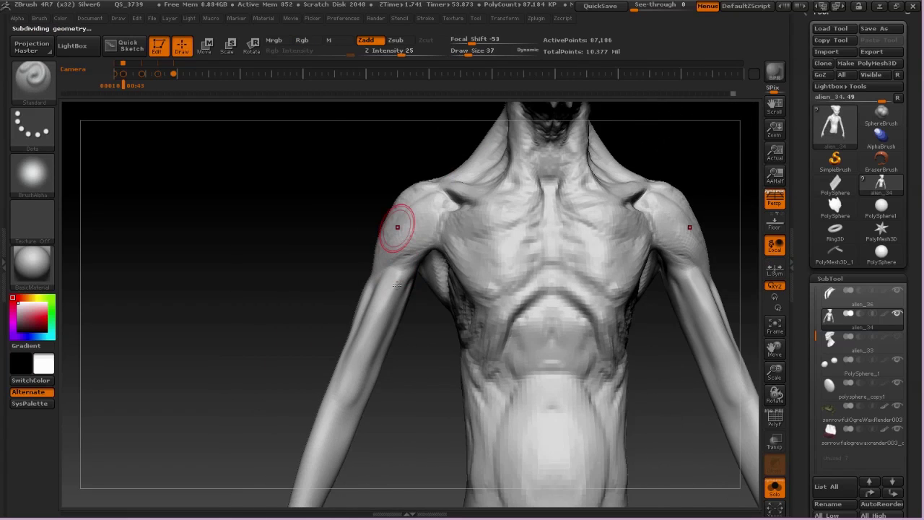
pyautogui.press('space')
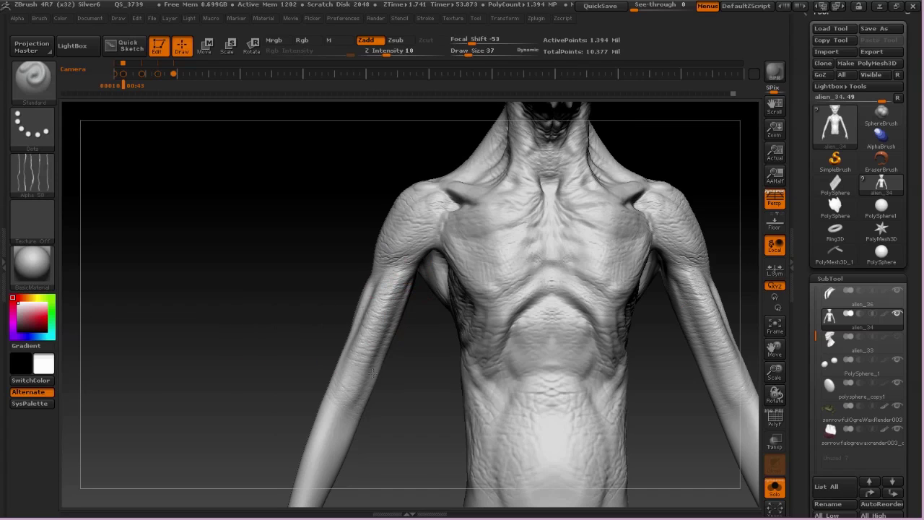
pyautogui.moveTo(372, 372); pyautogui.dragTo(412, 301)
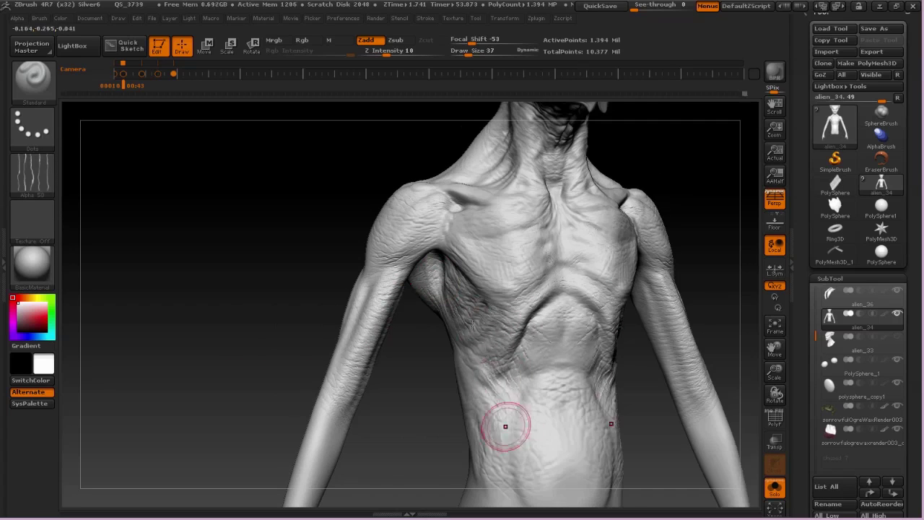
# Extend the wrinkle texture over the abdomen, waist and back, enlarging the Standard brush to size 62.
pyautogui.moveTo(505, 426); pyautogui.dragTo(537, 325)
pyautogui.moveTo(543, 414)
pyautogui.mouseDown()
pyautogui.moveTo(486, 293)
pyautogui.moveTo(498, 303)
pyautogui.mouseUp()
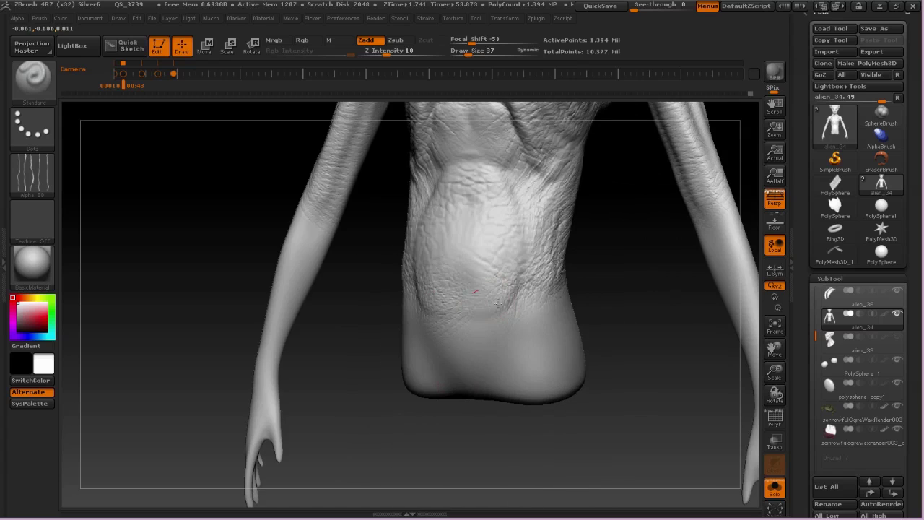
pyautogui.press('space')
pyautogui.moveTo(473, 172)
pyautogui.mouseDown()
pyautogui.moveTo(489, 176)
pyautogui.moveTo(476, 285)
pyautogui.moveTo(465, 198)
pyautogui.moveTo(511, 260)
pyautogui.mouseUp()
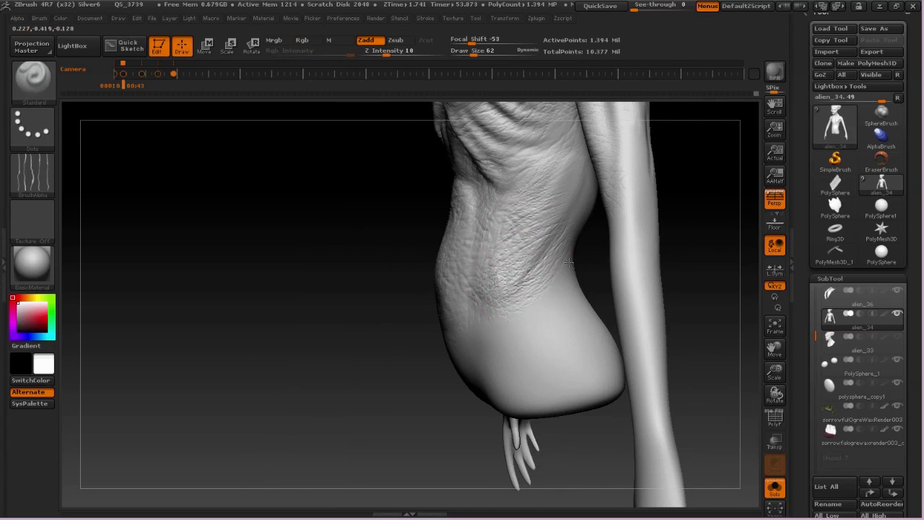
pyautogui.moveTo(569, 262)
pyautogui.mouseDown()
pyautogui.moveTo(527, 195)
pyautogui.moveTo(552, 209)
pyautogui.moveTo(536, 268)
pyautogui.moveTo(488, 168)
pyautogui.mouseUp()
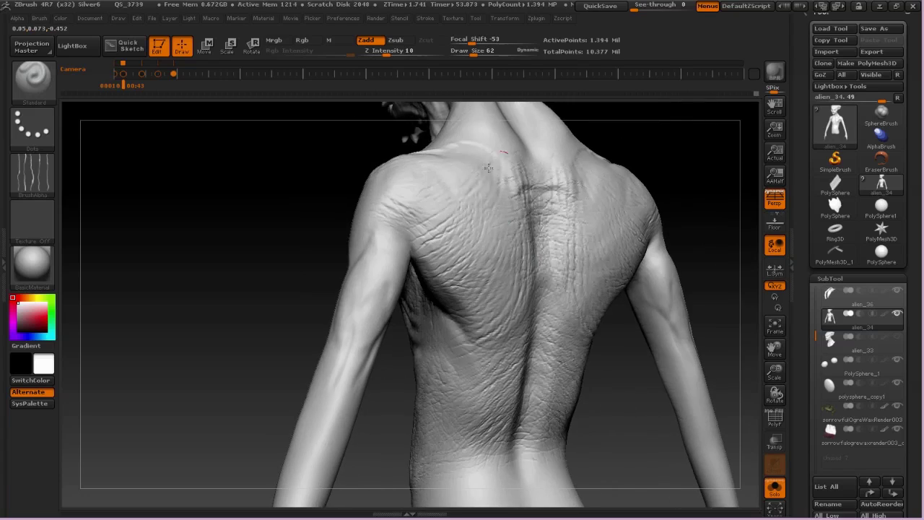
# Reshape the collarbone hollow near the shoulder with the Move brush at size 55.
pyautogui.keyDown('alt'); pyautogui.moveTo(489, 169); pyautogui.dragTo(469, 212, button='right'); pyautogui.keyUp('alt')
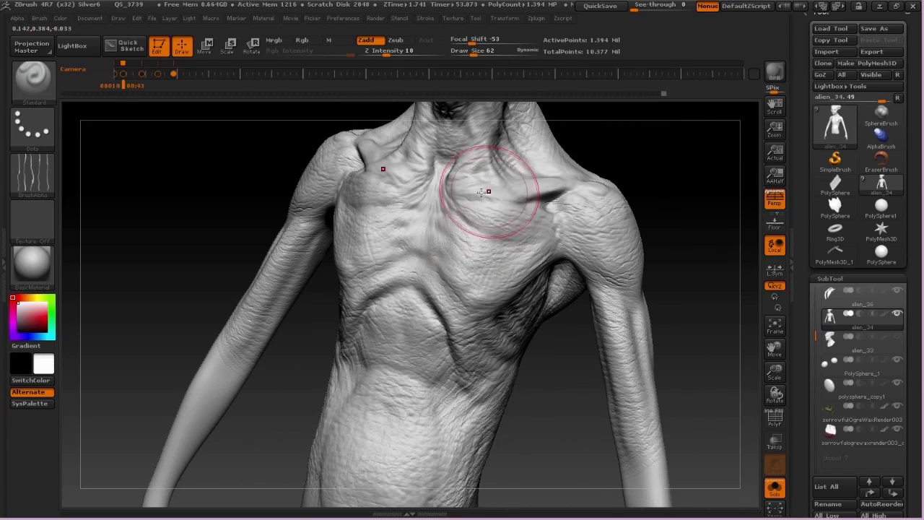
pyautogui.moveTo(546, 193); pyautogui.dragTo(532, 177, button='right')
pyautogui.press('b')
pyautogui.press('m')
pyautogui.press('v')
pyautogui.moveTo(534, 179); pyautogui.dragTo(545, 196)
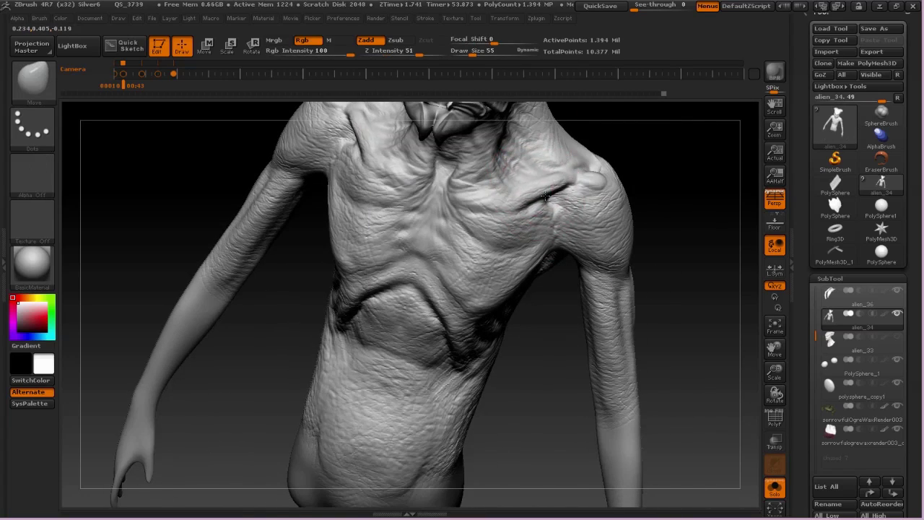
# Add wrinkle texture across the upper chest near the shoulder with the Standard brush.
pyautogui.moveTo(544, 196)
pyautogui.mouseDown(button='right')
pyautogui.moveTo(540, 156)
pyautogui.moveTo(390, 247)
pyautogui.moveTo(355, 233)
pyautogui.mouseUp(button='right')
pyautogui.press('b')
pyautogui.press('s')
pyautogui.press('t')
pyautogui.press('space')
pyautogui.moveTo(388, 228)
pyautogui.mouseDown()
pyautogui.moveTo(379, 239)
pyautogui.moveTo(415, 285)
pyautogui.mouseUp()
# Smooth the chest forms two subdivision levels lower, and restore the higher subdivision level.
pyautogui.moveTo(404, 260); pyautogui.dragTo(449, 262, button='right')
pyautogui.hotkey('shift', 'd')
pyautogui.hotkey('shift', 'd')
pyautogui.keyDown('shift'); pyautogui.moveTo(445, 262); pyautogui.dragTo(377, 247); pyautogui.keyUp('shift')
pyautogui.press('d')
pyautogui.press('d')
# Texture the chest with the wrinkle alpha using the Standard brush at size 73, intensity 10.
pyautogui.moveTo(467, 252)
pyautogui.mouseDown(button='right')
pyautogui.moveTo(433, 266)
pyautogui.moveTo(380, 245)
pyautogui.mouseUp(button='right')
pyautogui.press('b')
pyautogui.press('c')
pyautogui.press('t')
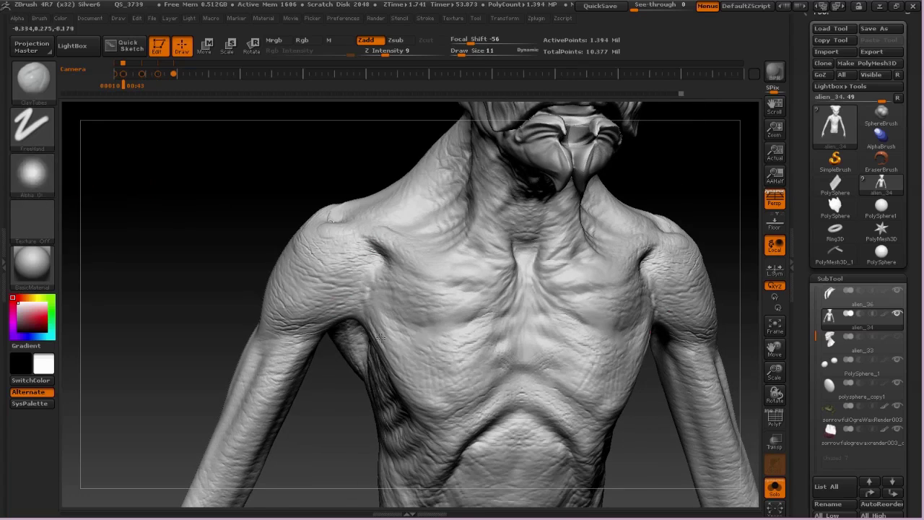
pyautogui.moveTo(476, 294); pyautogui.dragTo(452, 266, button='right')
pyautogui.press('b')
pyautogui.press('s')
pyautogui.press('t')
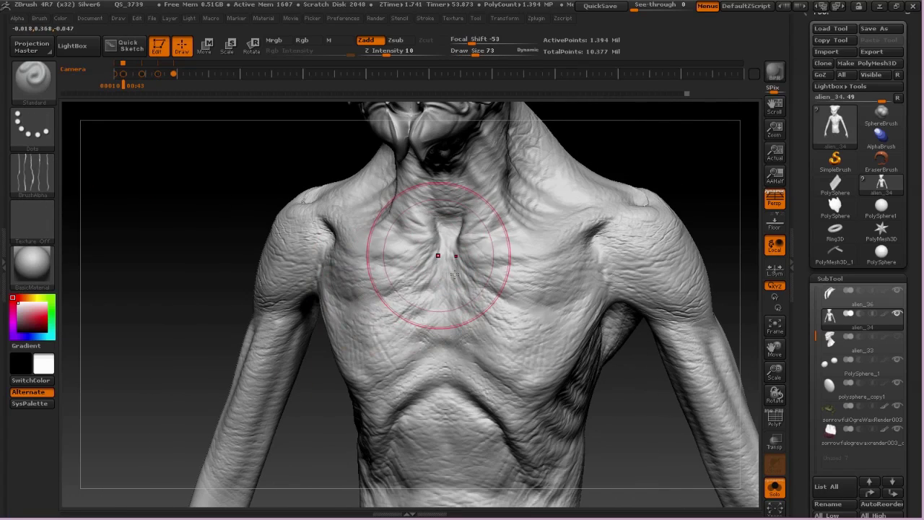
pyautogui.moveTo(551, 257); pyautogui.dragTo(596, 279)
# Switch the material to BasicMaterial2 and smooth the skin along the ribcage.
pyautogui.moveTo(157, 287); pyautogui.dragTo(107, 272)
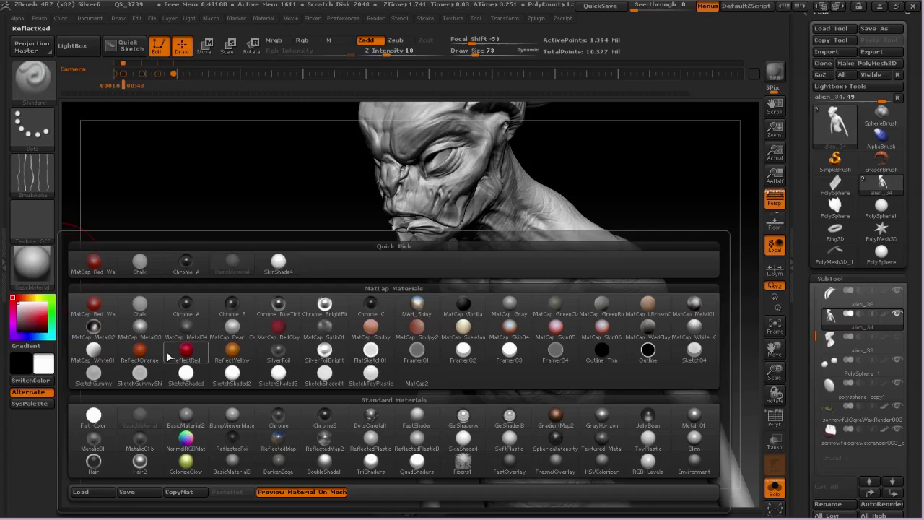
pyautogui.click(185, 413)
pyautogui.moveTo(567, 217); pyautogui.dragTo(512, 289, button='right')
pyautogui.keyDown('shift'); pyautogui.moveTo(512, 289); pyautogui.dragTo(534, 355); pyautogui.keyUp('shift')
pyautogui.keyDown('shift'); pyautogui.moveTo(548, 274); pyautogui.dragTo(524, 312); pyautogui.keyUp('shift')
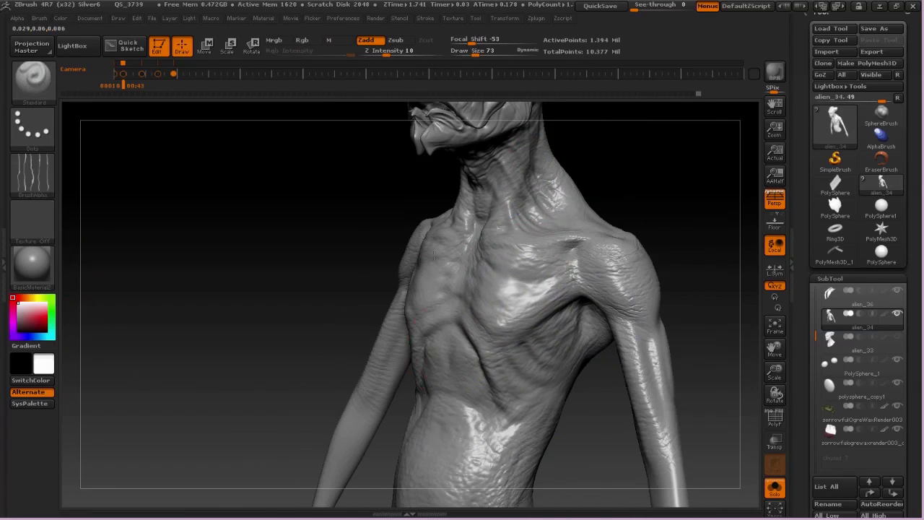
# Turn off the brush alpha and carve down the middle of the chest with the Standard brush.
pyautogui.moveTo(504, 437)
pyautogui.keyDown('alt'); pyautogui.mouseDown(button='right')
pyautogui.moveTo(470, 320)
pyautogui.moveTo(427, 322)
pyautogui.moveTo(567, 254)
pyautogui.mouseUp(button='right'); pyautogui.keyUp('alt')
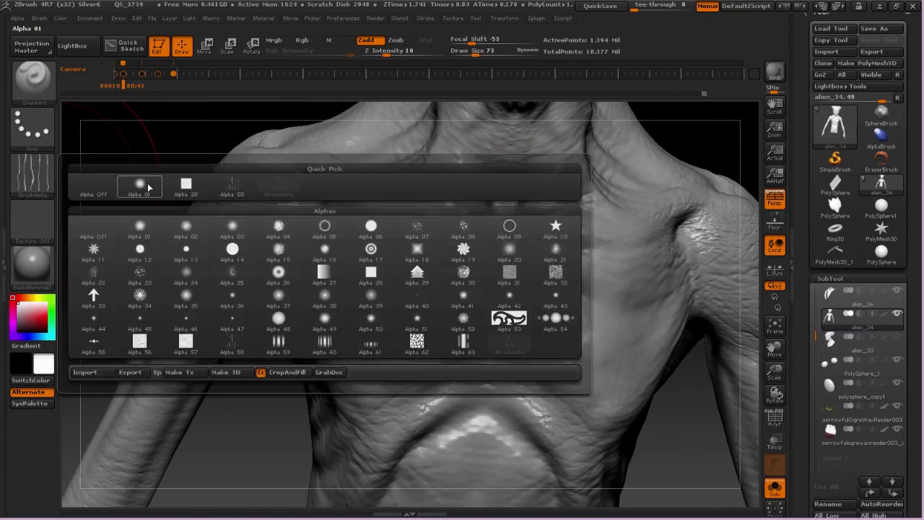
pyautogui.click(93, 223)
pyautogui.moveTo(450, 243)
pyautogui.keyDown('alt'); pyautogui.mouseDown()
pyautogui.moveTo(452, 277)
pyautogui.moveTo(438, 288)
pyautogui.mouseUp(); pyautogui.keyUp('alt')
# Cut a fine crease over the top of the shoulder with the Dam_Standard brush at size 15.
pyautogui.press('space')
pyautogui.press('space')
pyautogui.moveTo(466, 290); pyautogui.dragTo(630, 345, button='right')
pyautogui.moveTo(599, 279); pyautogui.dragTo(451, 252, button='right')
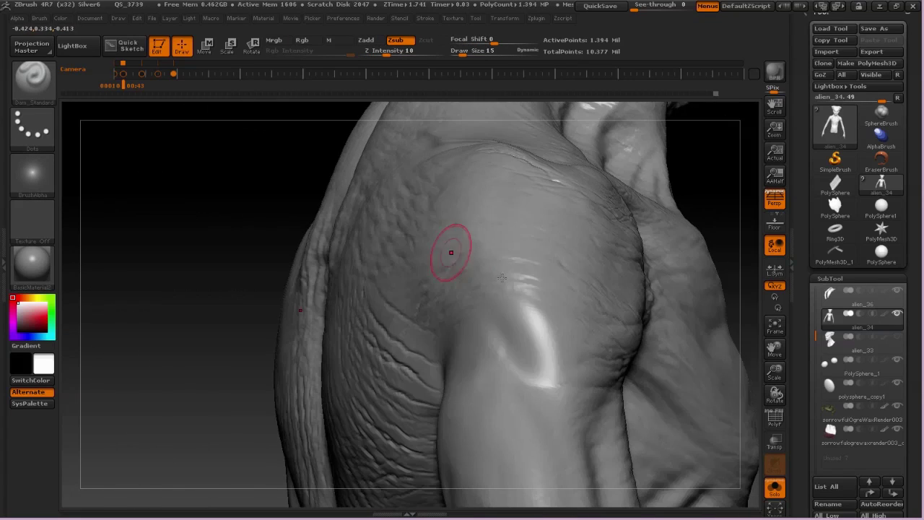
pyautogui.moveTo(607, 329)
pyautogui.mouseDown(button='right')
pyautogui.moveTo(530, 289)
pyautogui.moveTo(525, 271)
pyautogui.mouseUp(button='right')
pyautogui.moveTo(514, 156); pyautogui.dragTo(614, 175)
pyautogui.moveTo(644, 202)
pyautogui.mouseDown(button='right')
pyautogui.moveTo(447, 197)
pyautogui.moveTo(547, 212)
pyautogui.mouseUp(button='right')
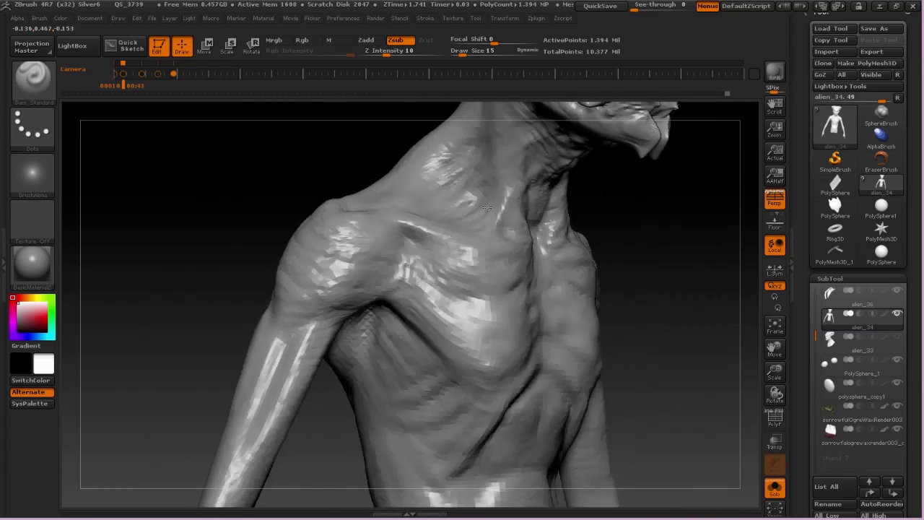
# Reshape the profile of the nape and upper back with the Move brush at sizes 80 and 110.
pyautogui.moveTo(577, 188); pyautogui.dragTo(479, 185, button='right')
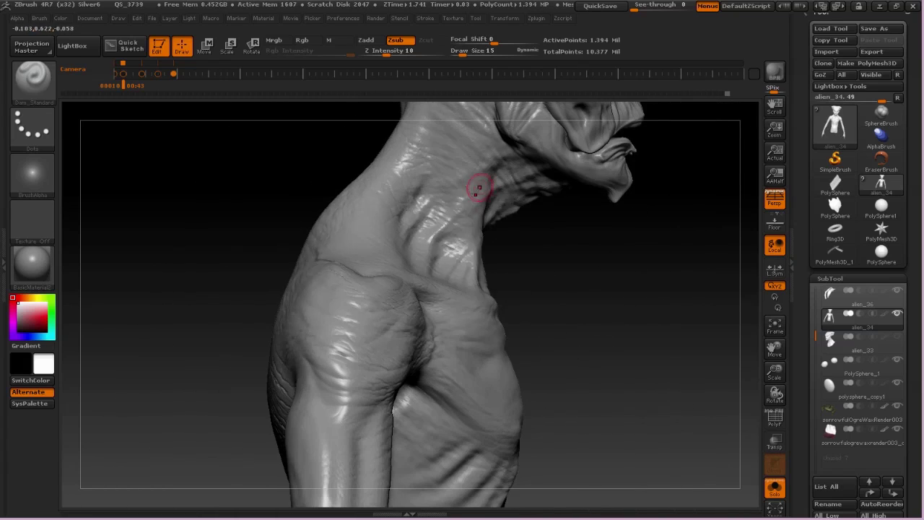
pyautogui.press('space')
pyautogui.click(458, 225)
pyautogui.moveTo(359, 169); pyautogui.dragTo(374, 179)
pyautogui.keyDown('alt'); pyautogui.moveTo(289, 217); pyautogui.dragTo(325, 289, button='right'); pyautogui.keyUp('alt')
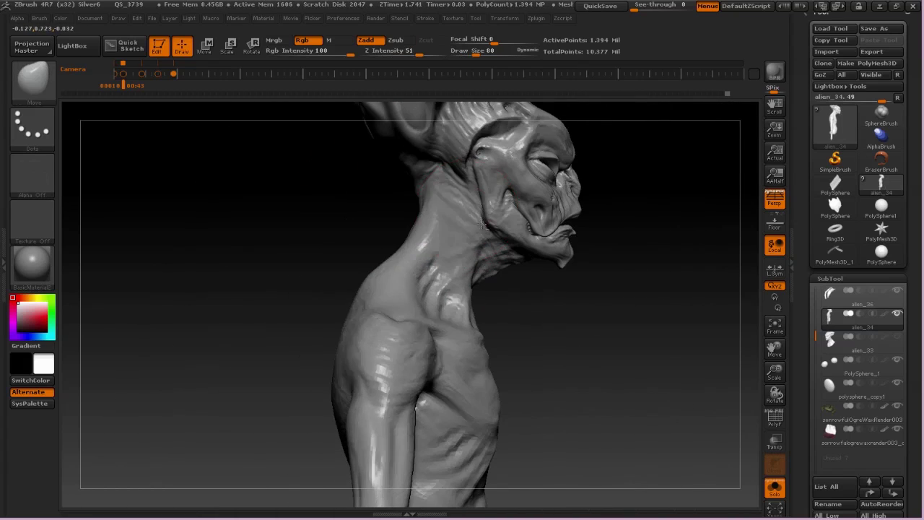
pyautogui.press('space')
pyautogui.click(333, 311)
pyautogui.moveTo(336, 345)
pyautogui.mouseDown(button='right')
pyautogui.moveTo(414, 248)
pyautogui.moveTo(468, 253)
pyautogui.mouseUp(button='right')
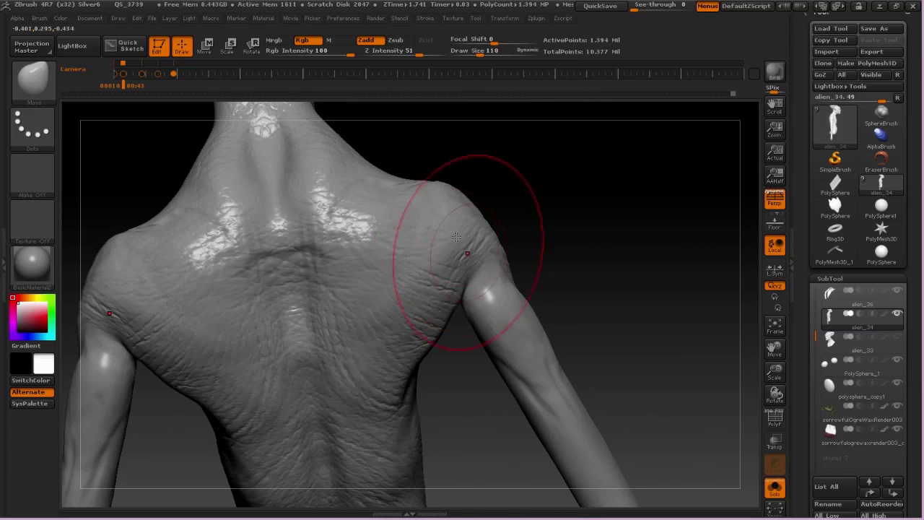
# Carve the shoulder blade creases across the back with the Dam_Standard brush at size 55.
pyautogui.press('b')
pyautogui.press('d')
pyautogui.press('s')
pyautogui.moveTo(320, 294); pyautogui.dragTo(345, 354)
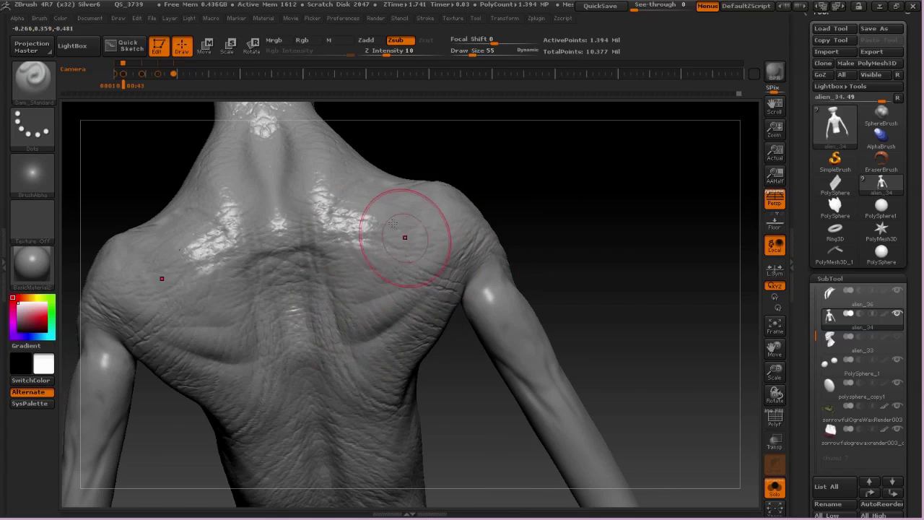
pyautogui.moveTo(404, 236); pyautogui.dragTo(413, 249)
# Carve muscle separations along the upper arm with the Dam_Standard brush at size 40 and smooth them.
pyautogui.moveTo(577, 288); pyautogui.dragTo(426, 309)
pyautogui.press('space')
pyautogui.moveTo(471, 245); pyautogui.dragTo(467, 246)
pyautogui.moveTo(577, 285); pyautogui.dragTo(447, 278)
pyautogui.moveTo(390, 216); pyautogui.dragTo(404, 245)
pyautogui.moveTo(479, 265); pyautogui.dragTo(485, 236)
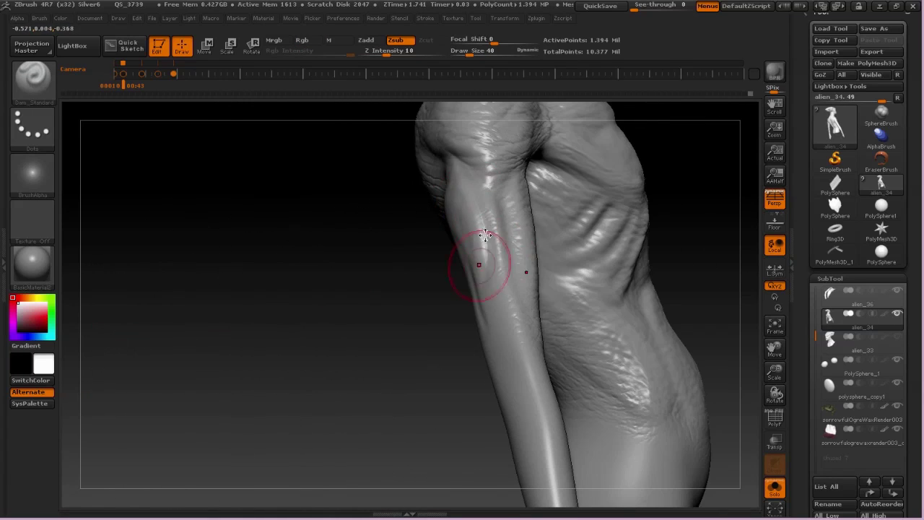
pyautogui.moveTo(404, 289); pyautogui.dragTo(447, 246)
pyautogui.moveTo(404, 217); pyautogui.dragTo(441, 217)
pyautogui.keyDown('shift'); pyautogui.moveTo(505, 210); pyautogui.dragTo(483, 231); pyautogui.keyUp('shift')
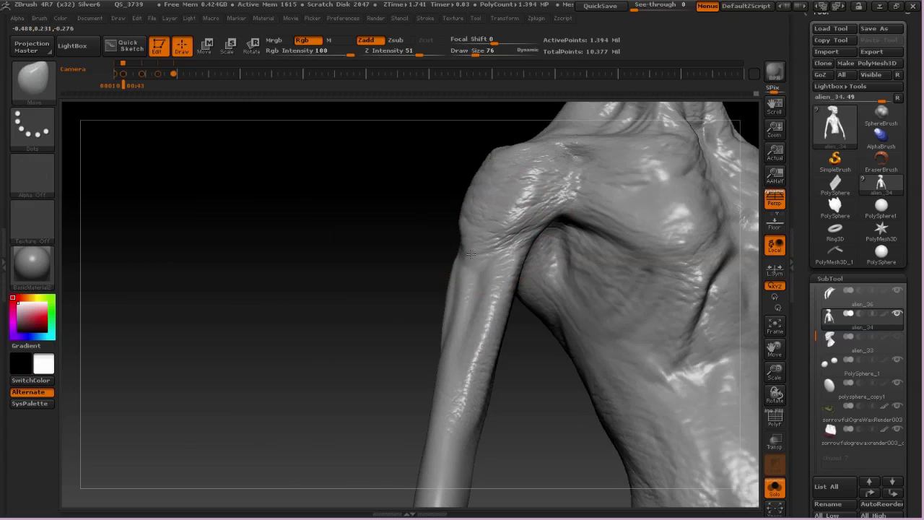
# Reshape the upper arm and shoulder contours with the Move brush, starting at size 76.
pyautogui.moveTo(405, 223); pyautogui.dragTo(456, 221)
pyautogui.keyDown('alt'); pyautogui.moveTo(426, 209); pyautogui.dragTo(343, 331); pyautogui.keyUp('alt')
pyautogui.press('space')
pyautogui.moveTo(468, 325); pyautogui.dragTo(488, 356)
pyautogui.moveTo(361, 210)
pyautogui.mouseDown()
pyautogui.moveTo(495, 204)
pyautogui.moveTo(422, 259)
pyautogui.mouseUp()
pyautogui.moveTo(579, 278)
pyautogui.mouseDown()
pyautogui.moveTo(596, 198)
pyautogui.moveTo(608, 218)
pyautogui.moveTo(596, 163)
pyautogui.moveTo(450, 258)
pyautogui.moveTo(435, 319)
pyautogui.mouseUp()
# Cut a fine crease into the body with the Dam_Standard brush at size 19.
pyautogui.press('space')
pyautogui.press('b')
pyautogui.press('d')
pyautogui.press('s')
pyautogui.moveTo(428, 411); pyautogui.dragTo(452, 396)
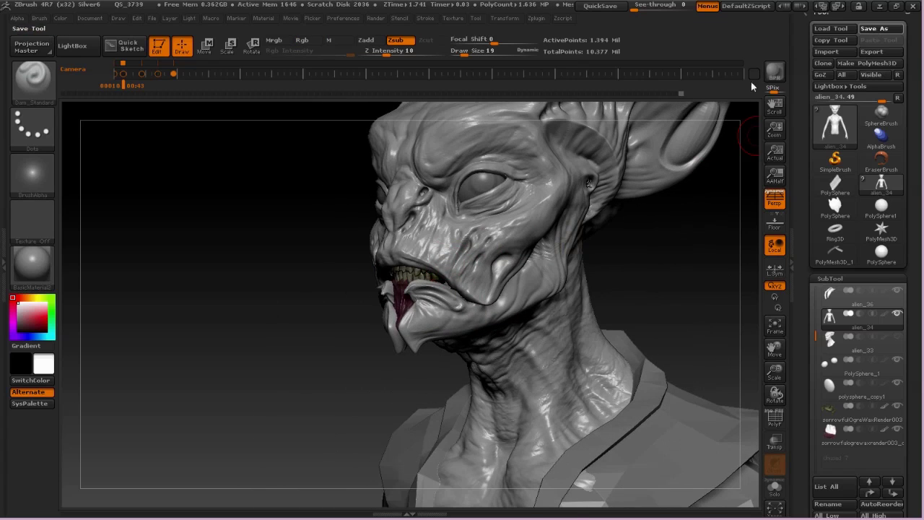
# Save the tool under a new file name ending in 41.
pyautogui.moveTo(108, 220); pyautogui.dragTo(200, 216)
pyautogui.write('41')
pyautogui.press('Return')
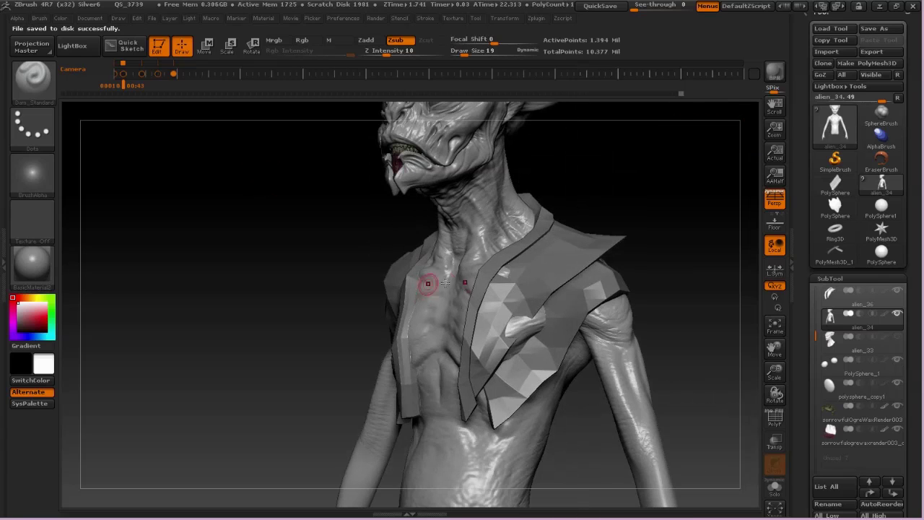
# Select the vest's collar subtool alien_36 and adjust its lapel with the Move brush at size 97.
pyautogui.press('space')
pyautogui.moveTo(511, 299); pyautogui.dragTo(546, 293)
pyautogui.keyDown('alt'); pyautogui.click(539, 306); pyautogui.keyUp('alt')
pyautogui.press('space')
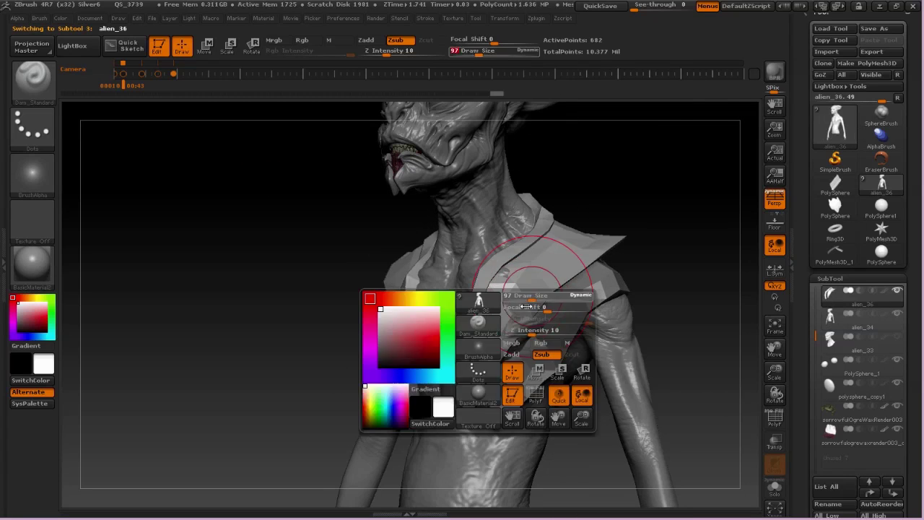
pyautogui.press('b')
pyautogui.press('m')
pyautogui.press('v')
pyautogui.moveTo(511, 323); pyautogui.dragTo(536, 334)
# Pull the front edge of the alien_36 collar into shape around the chest with the Move brush.
pyautogui.moveTo(536, 334); pyautogui.dragTo(498, 334, button='right')
pyautogui.keyDown('alt'); pyautogui.click(509, 311); pyautogui.keyUp('alt')
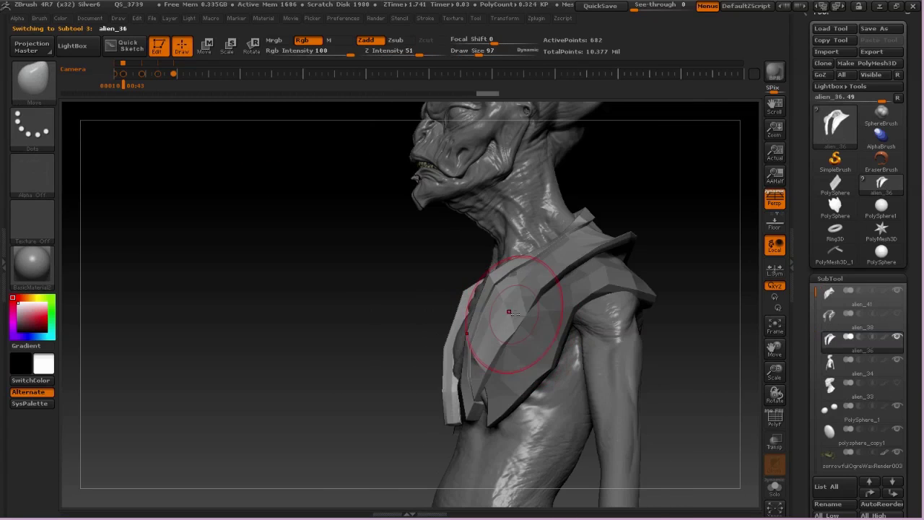
pyautogui.moveTo(509, 311); pyautogui.dragTo(500, 313)
pyautogui.moveTo(491, 350); pyautogui.dragTo(483, 352)
pyautogui.moveTo(490, 305); pyautogui.dragTo(542, 292, button='right')
pyautogui.keyDown('shift'); pyautogui.moveTo(569, 190); pyautogui.dragTo(594, 193, button='right'); pyautogui.keyUp('shift')
pyautogui.keyDown('alt'); pyautogui.moveTo(594, 194); pyautogui.dragTo(595, 271, button='right'); pyautogui.keyUp('alt')
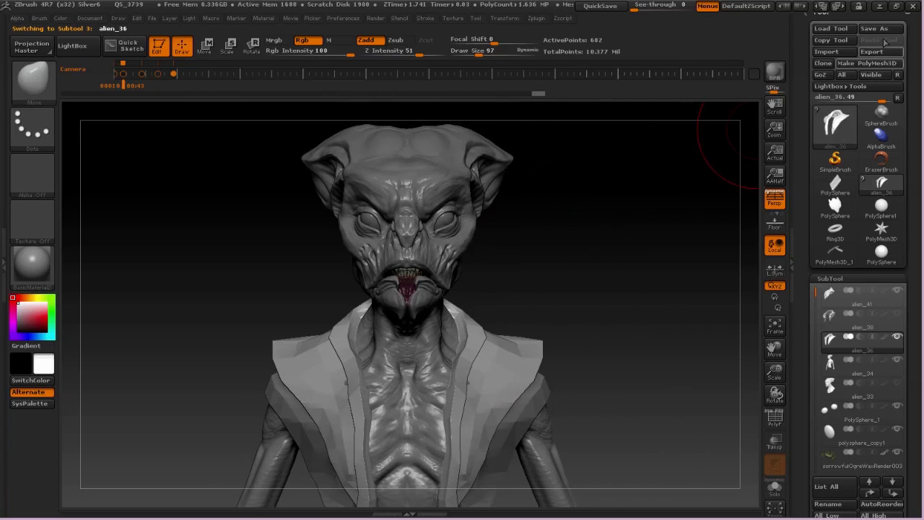
# Save the tool with the reshaped collar to disk.
pyautogui.click(874, 29)
pyautogui.click(116, 222)
pyautogui.press('Return')
pyautogui.keyDown('alt'); pyautogui.moveTo(415, 289); pyautogui.dragTo(417, 216, button='right'); pyautogui.keyUp('alt')
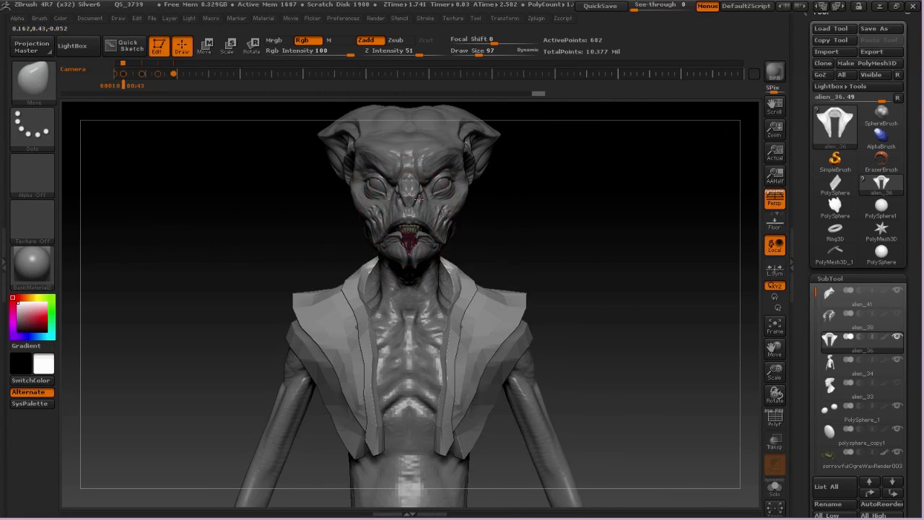